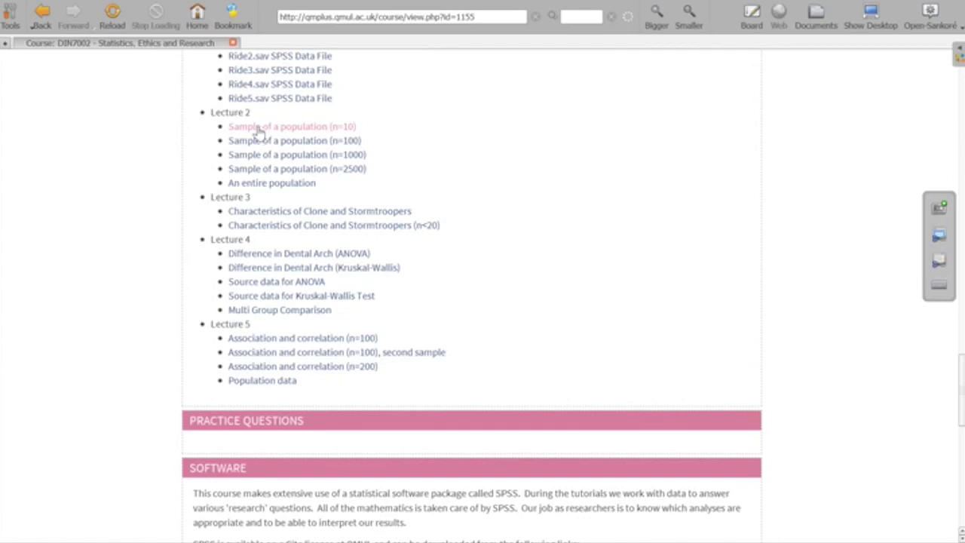
Download the "Sample of a population (n=10)" file from Lecture 2 and open Sample_of_Population.sav in SPSS despite the file-in-use warning
{"action": "left_click", "coordinate": [257, 130]}
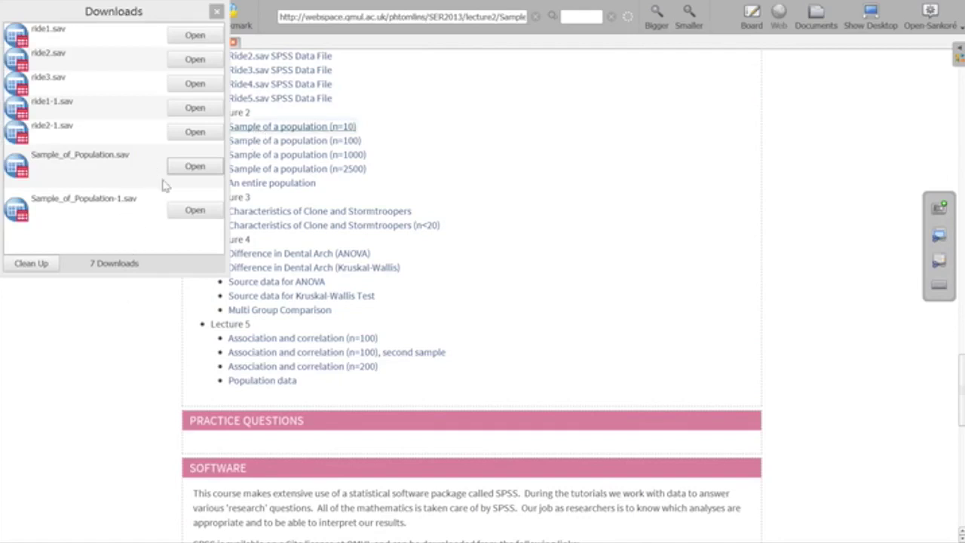
{"action": "left_click", "coordinate": [195, 168]}
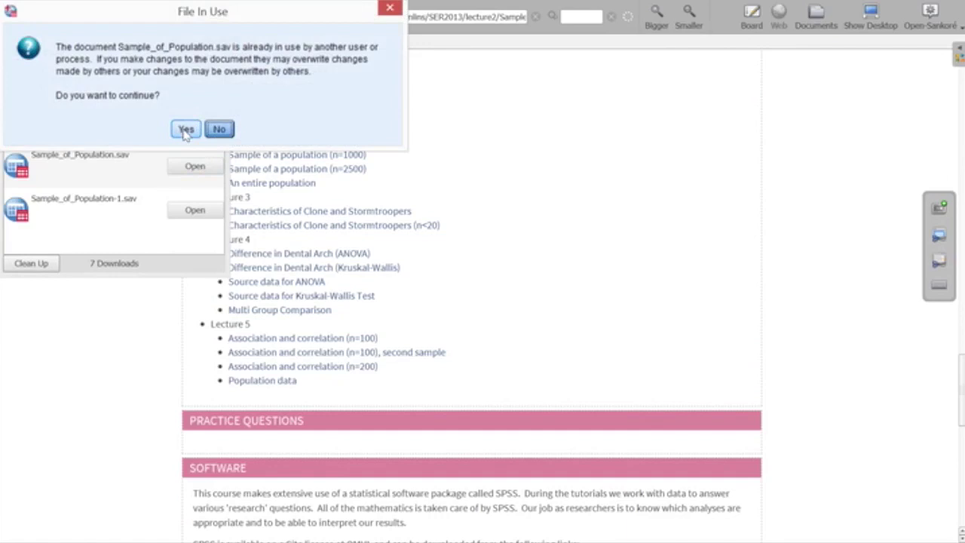
{"action": "left_click", "coordinate": [185, 130]}
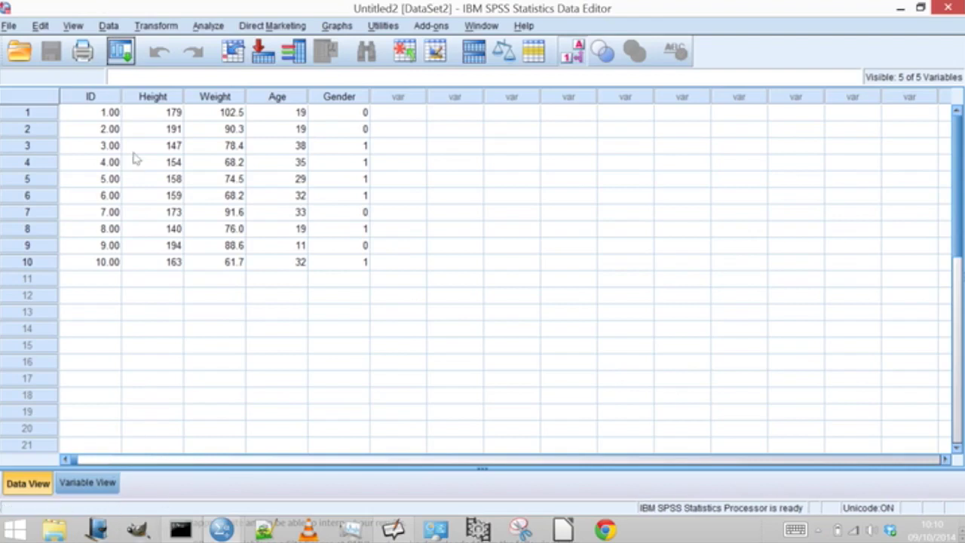
Examine the ID, Height, Weight, Age and Gender columns of the sample data one after another
{"action": "left_click", "coordinate": [108, 98]}
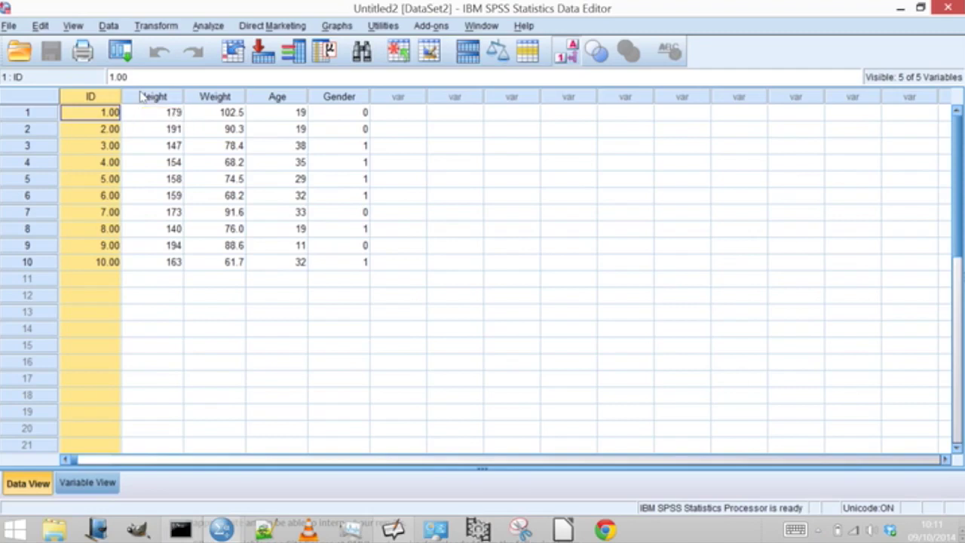
{"action": "left_click", "coordinate": [170, 99]}
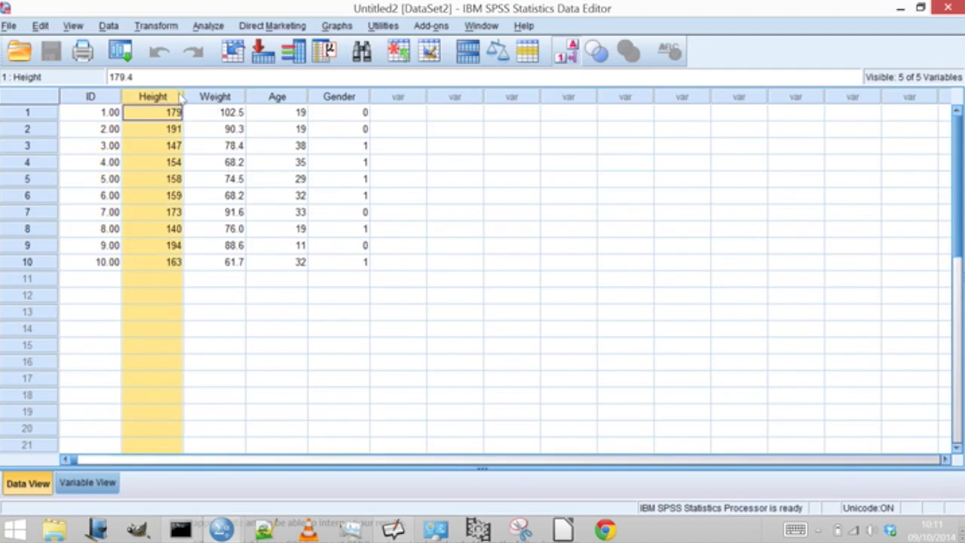
{"action": "left_click", "coordinate": [223, 99]}
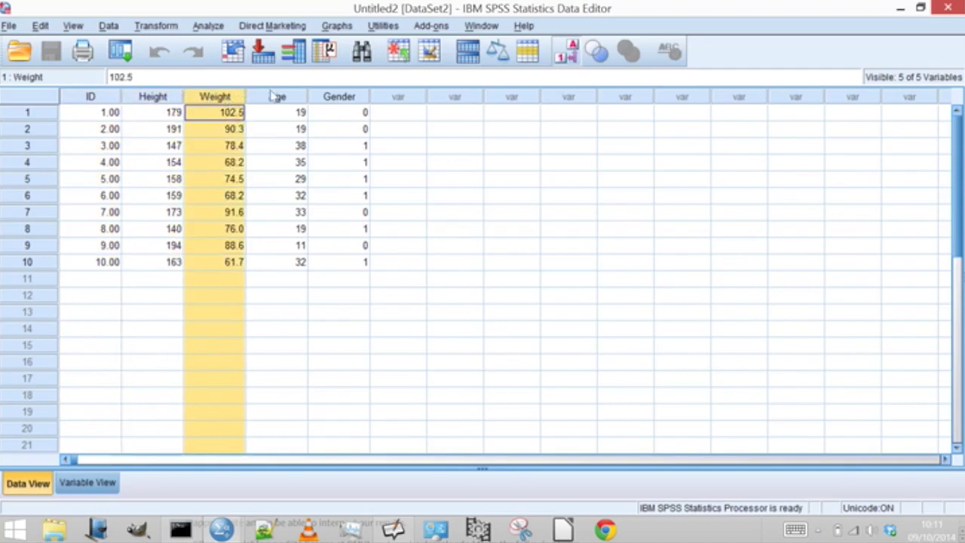
{"action": "left_click", "coordinate": [283, 101]}
{"action": "left_click", "coordinate": [351, 99], "text": "shift"}
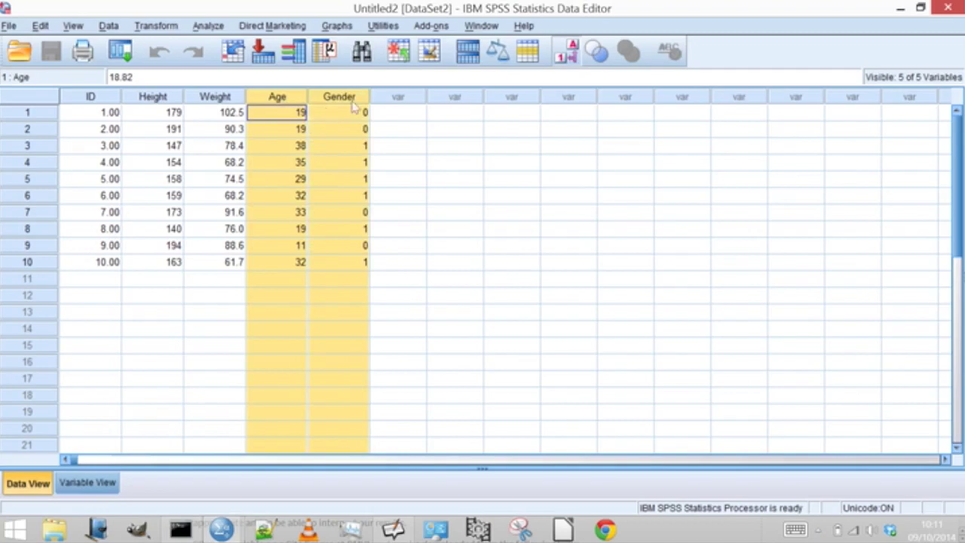
{"action": "left_click", "coordinate": [251, 168]}
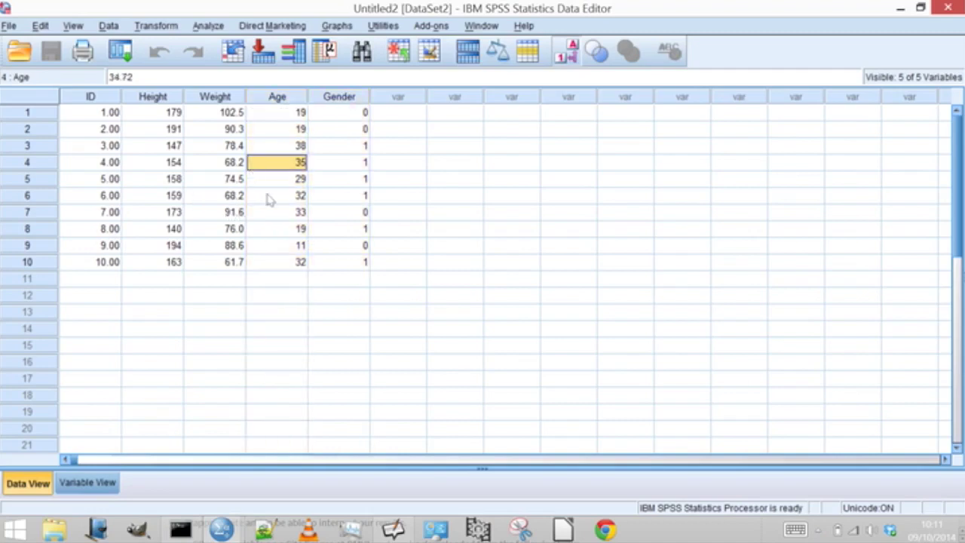
{"action": "left_click", "coordinate": [352, 99]}
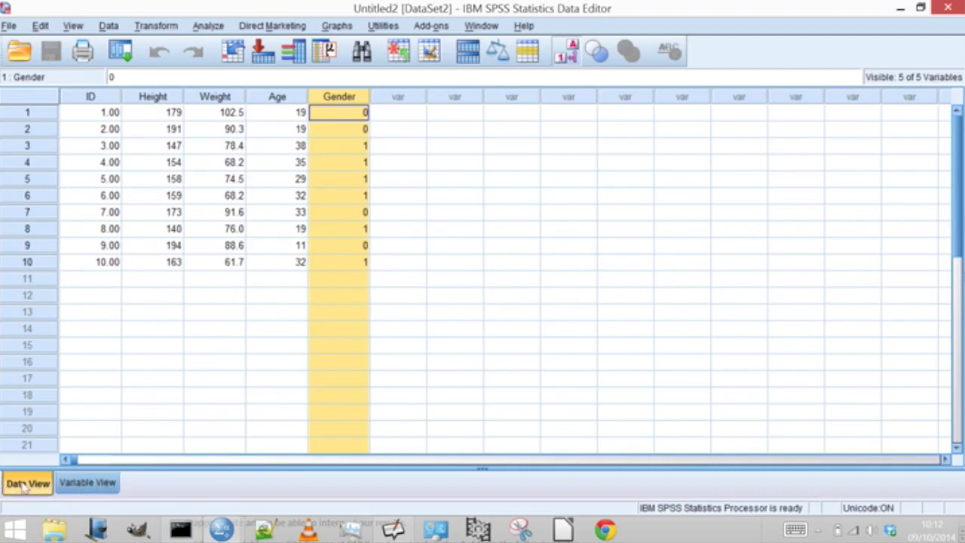
Show the variable definitions and examine the variable names, the decimals of Height and Weight, and Height's label
{"action": "left_click", "coordinate": [88, 483]}
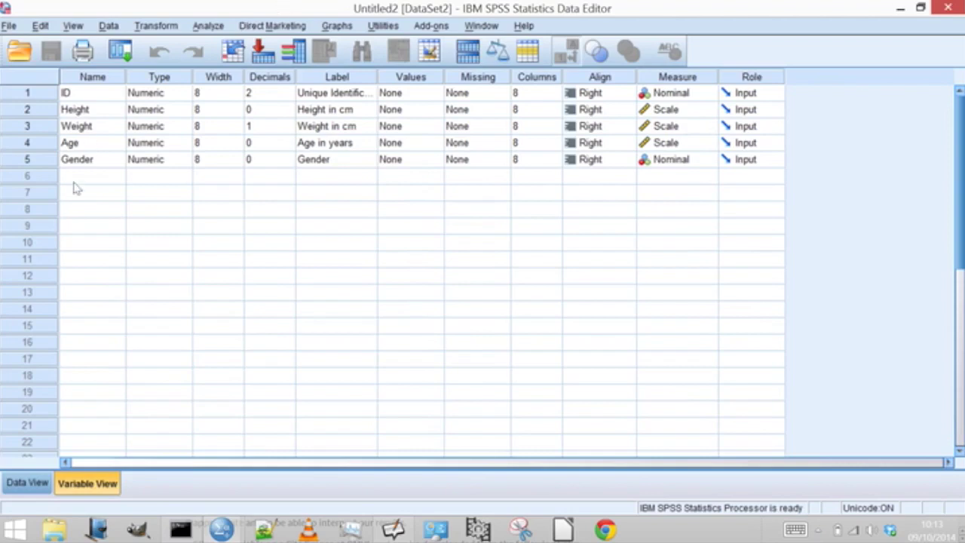
{"action": "left_click", "coordinate": [96, 111]}
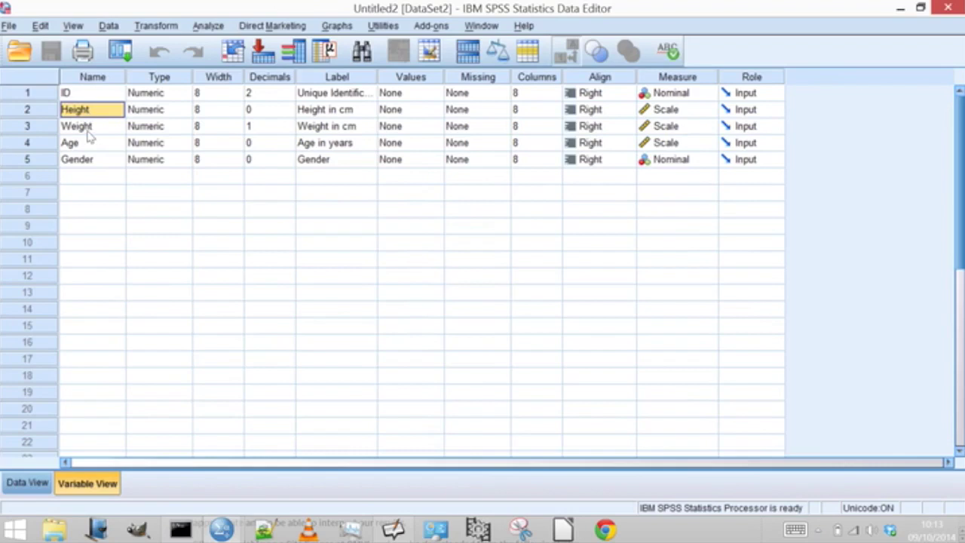
{"action": "left_click", "coordinate": [89, 130]}
{"action": "left_click", "coordinate": [83, 146]}
{"action": "left_click", "coordinate": [86, 161]}
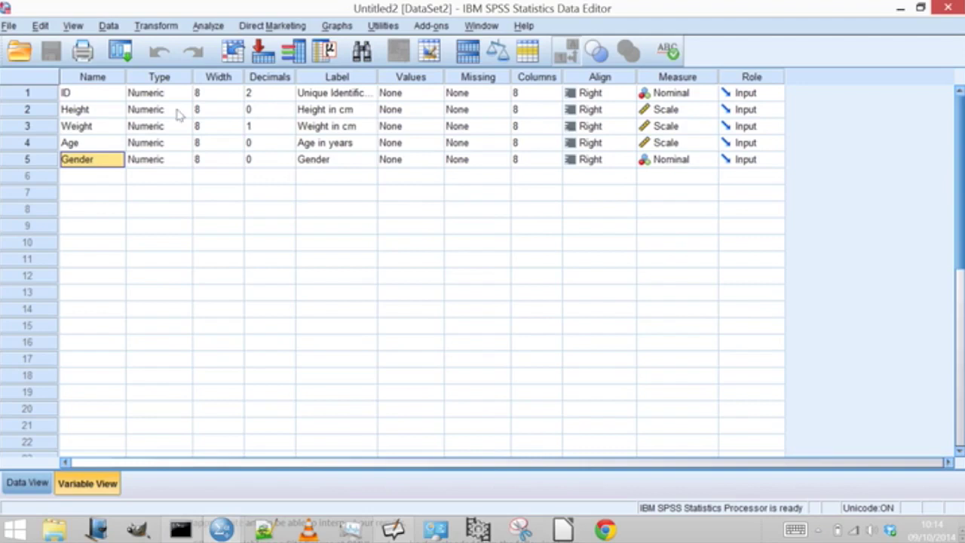
{"action": "left_click", "coordinate": [253, 110]}
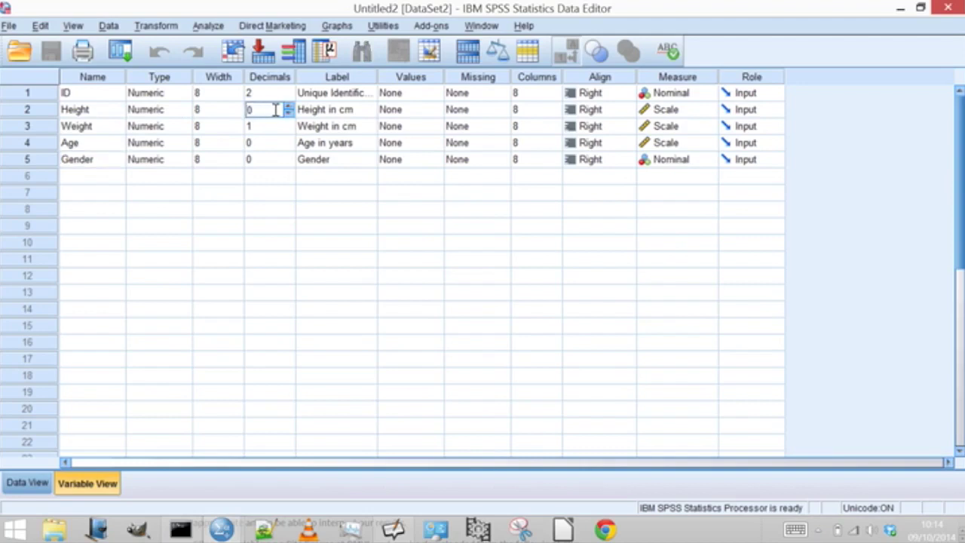
{"action": "left_click", "coordinate": [343, 110]}
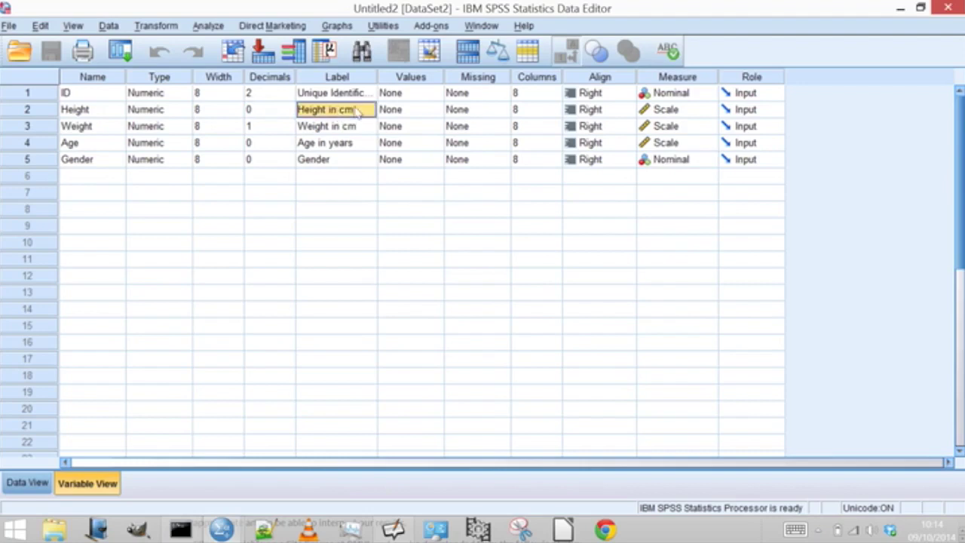
{"action": "left_click", "coordinate": [275, 127]}
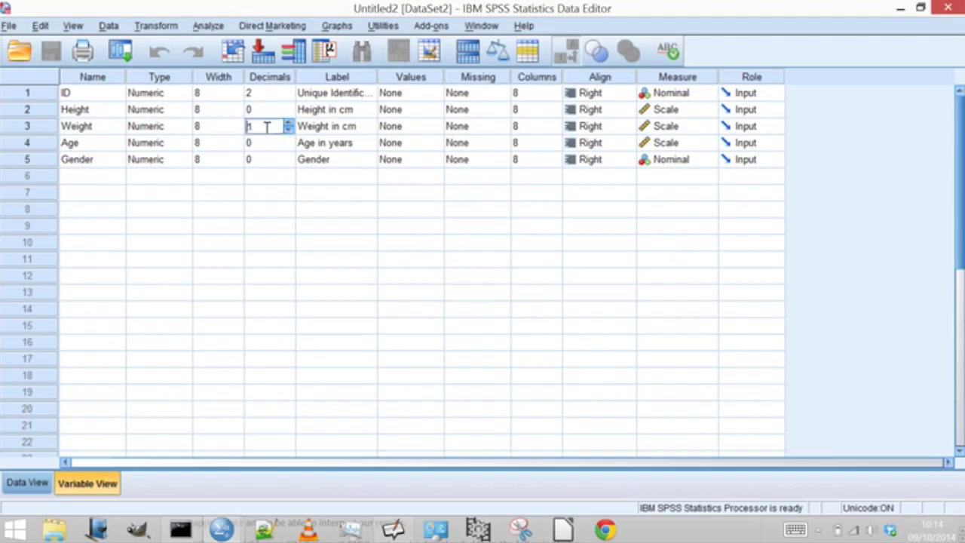
Change the label of the Weight variable to "Weight in kg"
{"action": "left_click", "coordinate": [338, 130]}
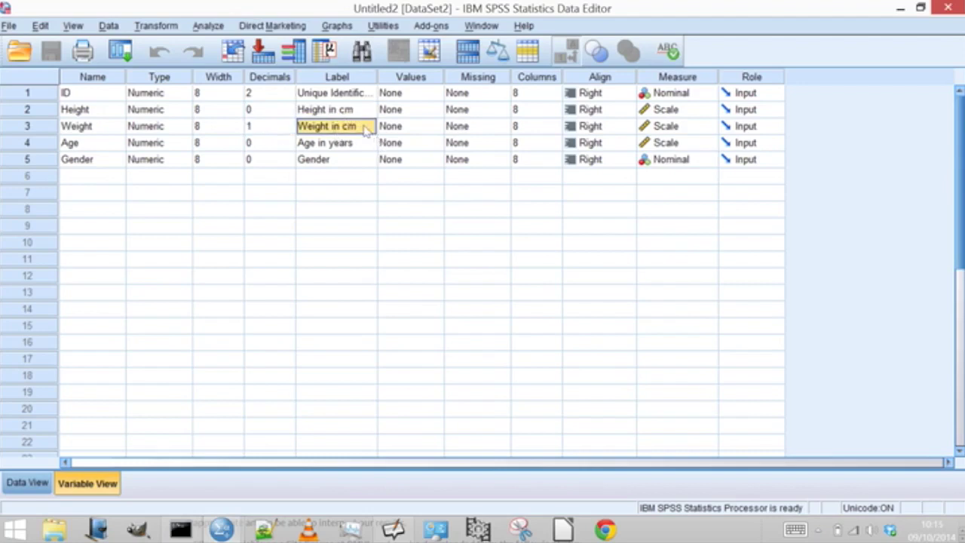
{"action": "left_click", "coordinate": [364, 128]}
{"action": "key", "text": "BackSpace"}
{"action": "key", "text": "BackSpace"}
{"action": "type", "text": "kg"}
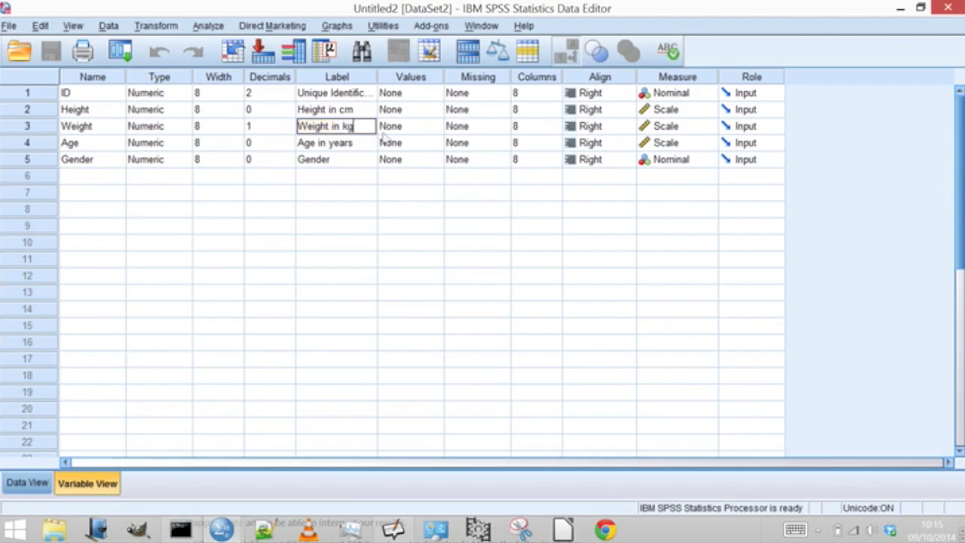
{"action": "key", "text": "Return"}
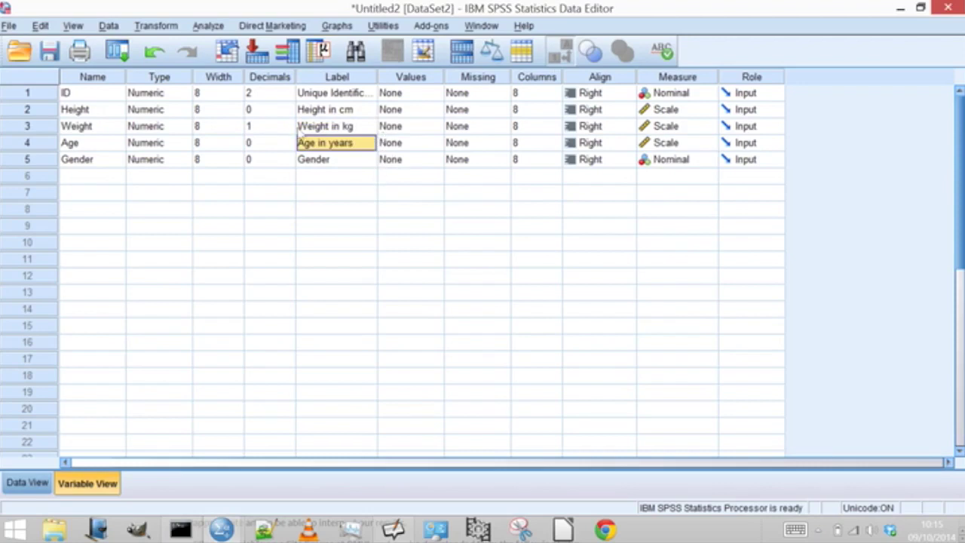
Review Weight's decimals setting and compare the variable names with their descriptive labels
{"action": "left_click", "coordinate": [265, 125]}
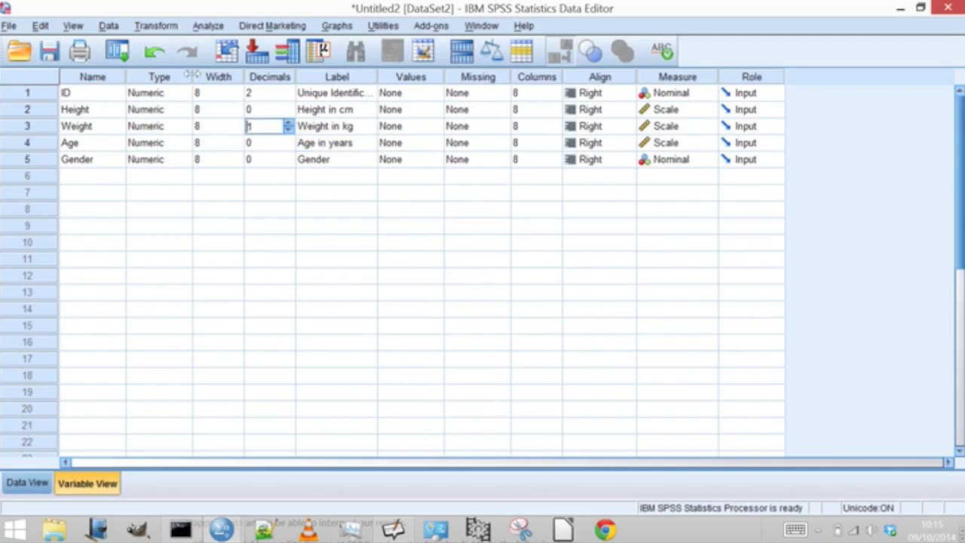
{"action": "left_click", "coordinate": [348, 77]}
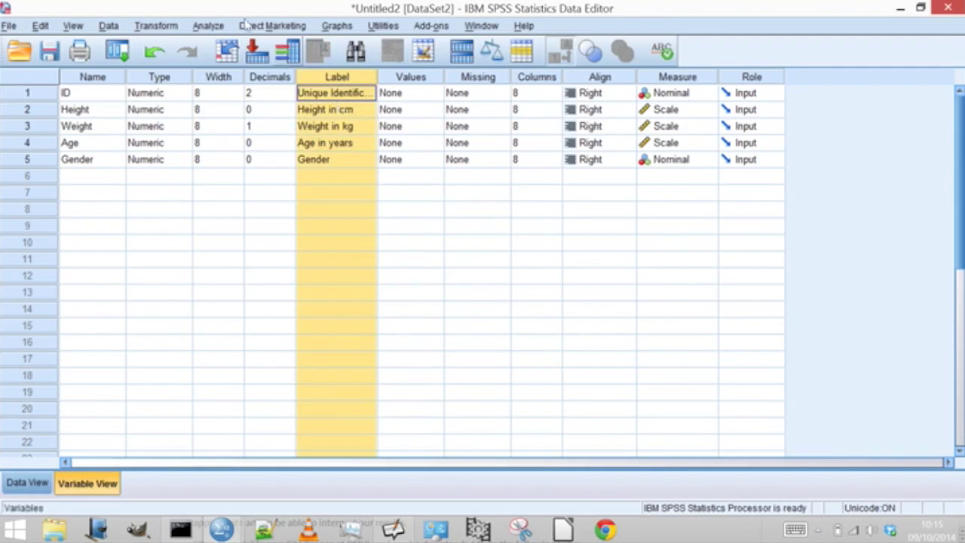
{"action": "left_click", "coordinate": [80, 94]}
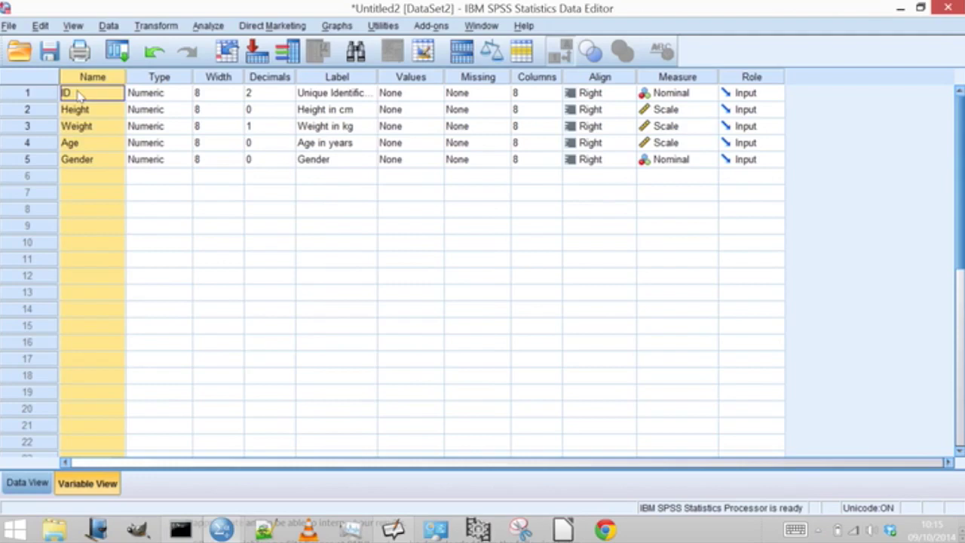
{"action": "left_click", "coordinate": [309, 110]}
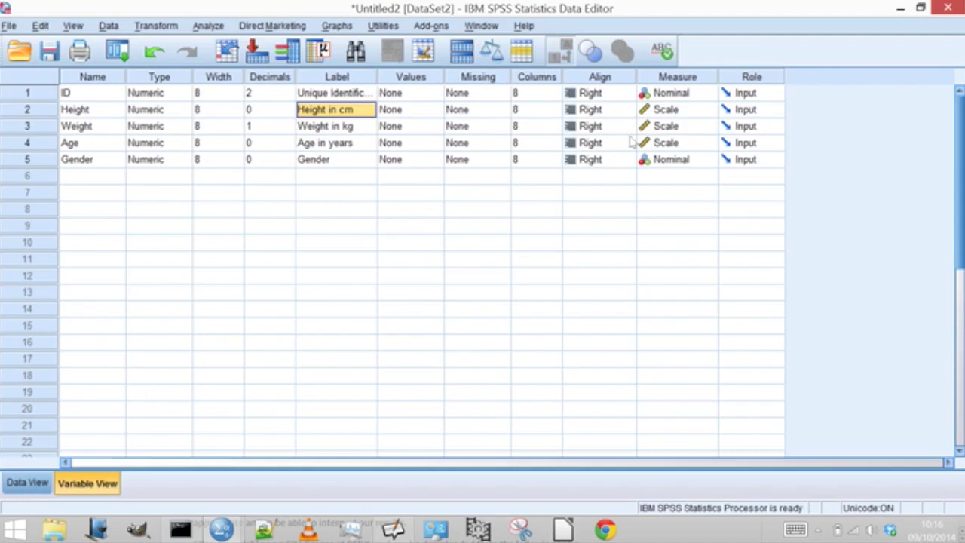
Review the measurement level choices, picking Nominal for ID and Scale for Height
{"action": "left_click", "coordinate": [682, 79]}
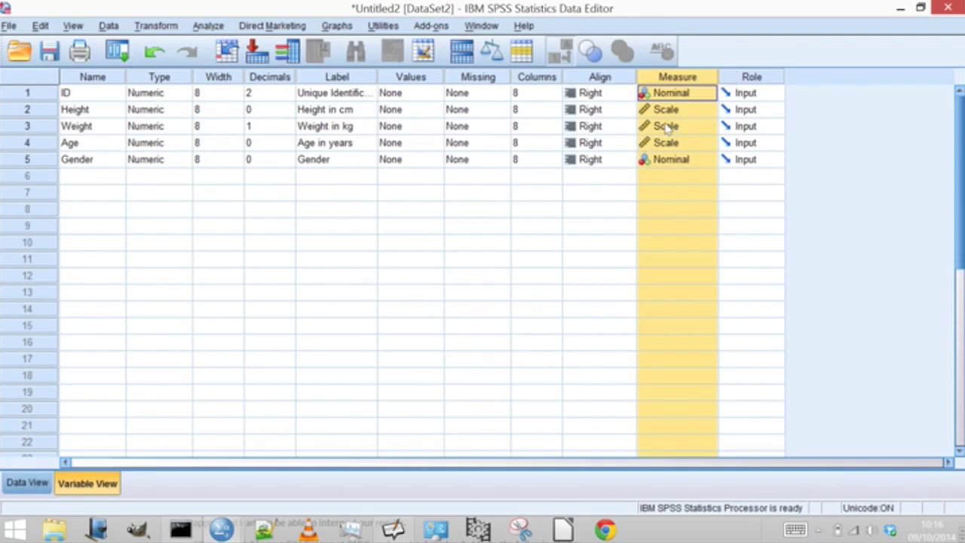
{"action": "left_click", "coordinate": [709, 92]}
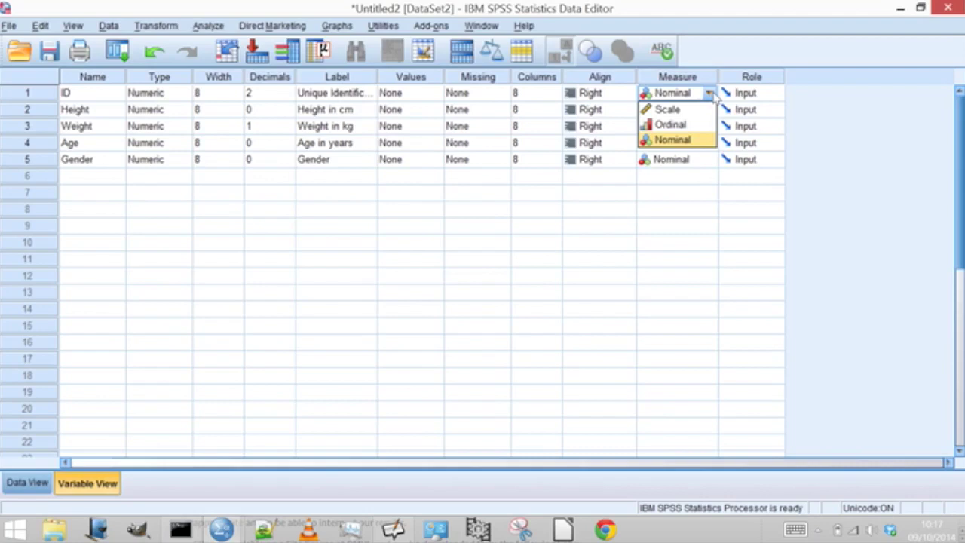
{"action": "left_click", "coordinate": [668, 139]}
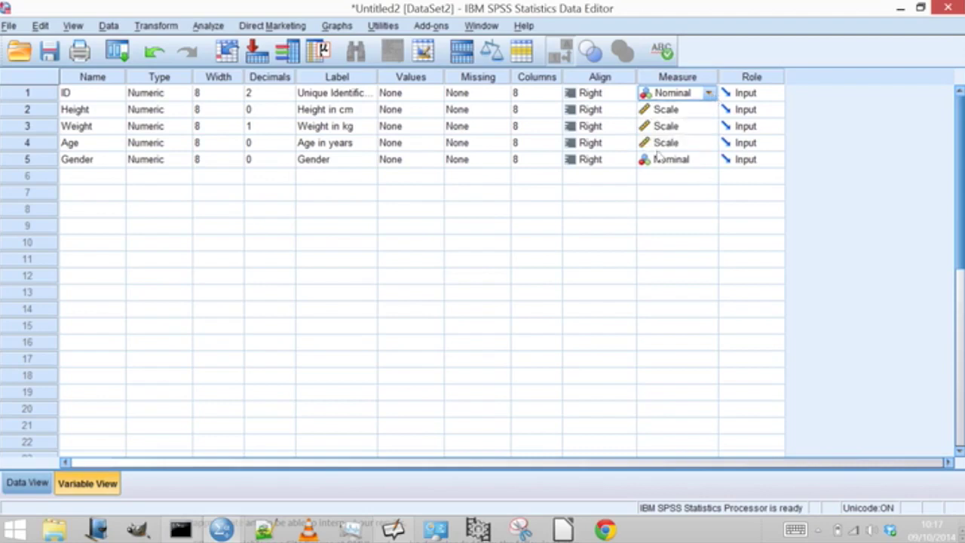
{"action": "left_click", "coordinate": [685, 112]}
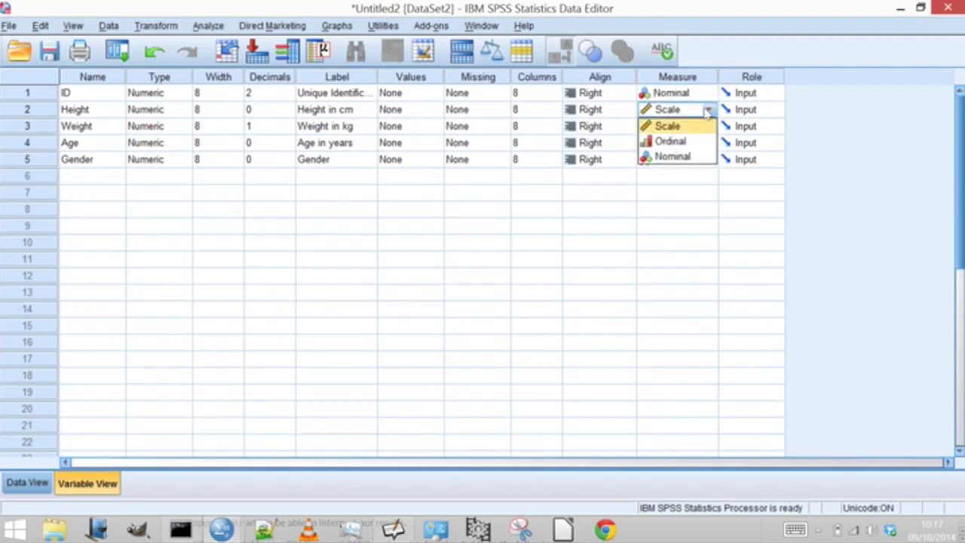
{"action": "left_click", "coordinate": [705, 123]}
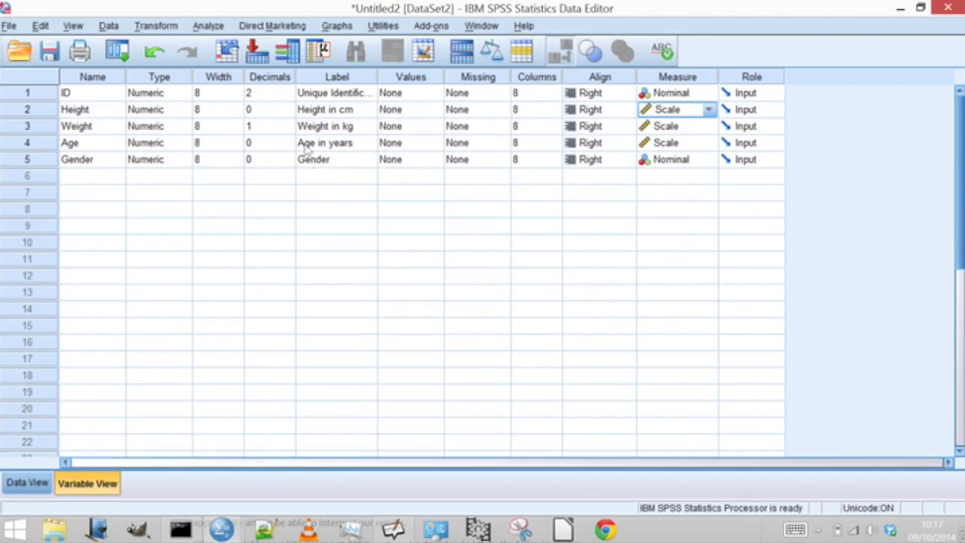
Examine the value label settings of the variables, in particular those of Gender, along with Gender's label
{"action": "left_click", "coordinate": [424, 162]}
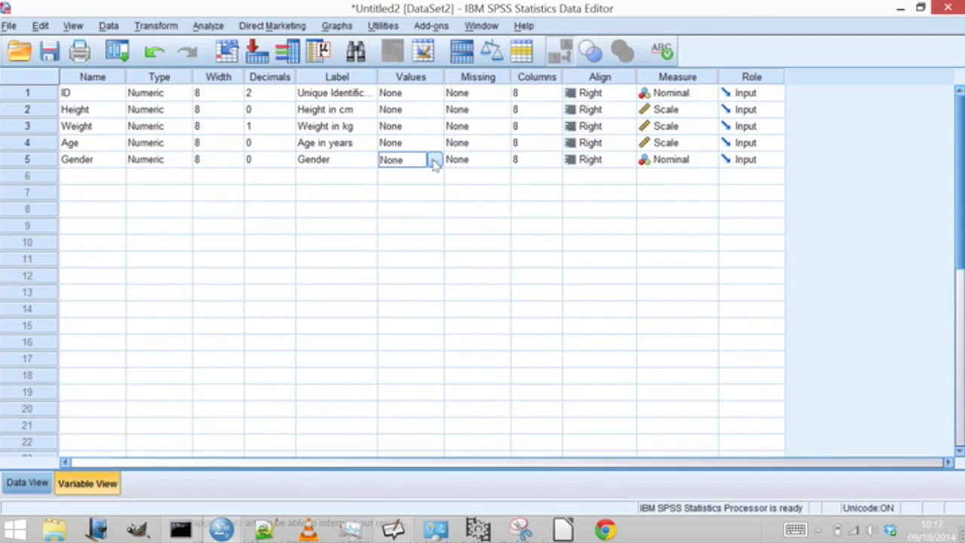
{"action": "left_click", "coordinate": [423, 77]}
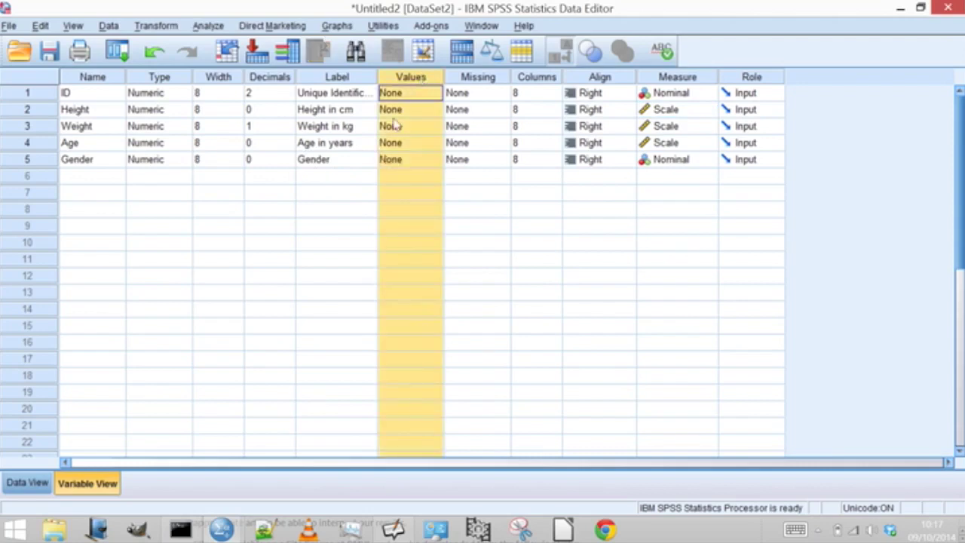
{"action": "left_click", "coordinate": [420, 161]}
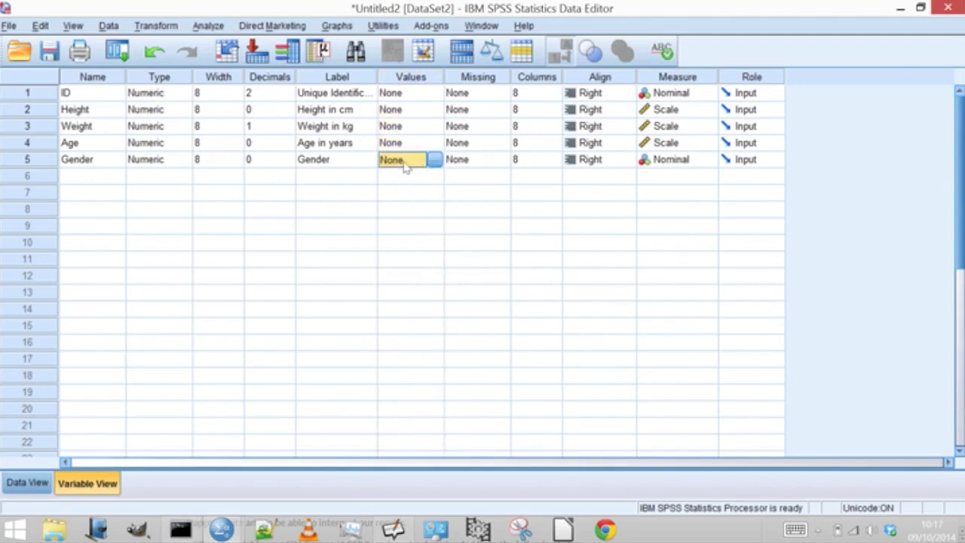
{"action": "left_click", "coordinate": [347, 165]}
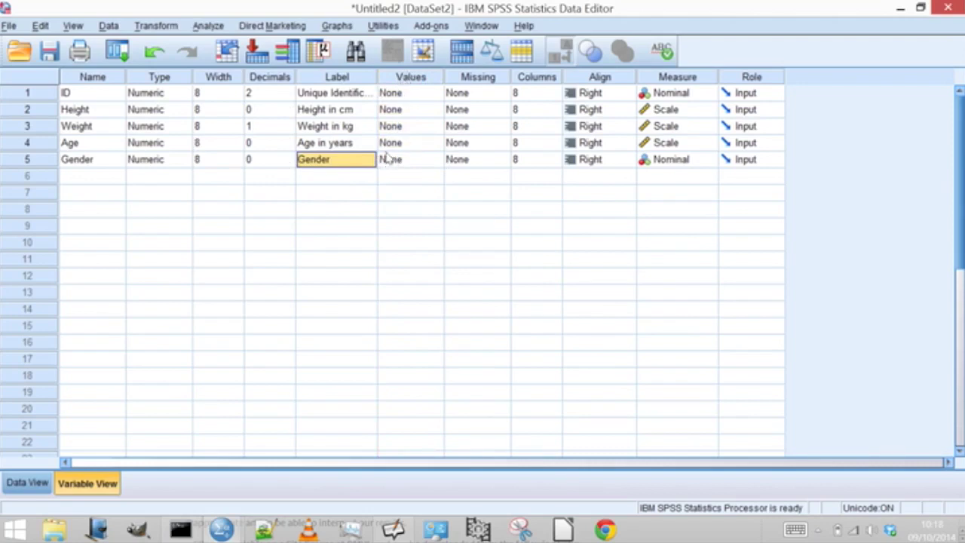
{"action": "left_click", "coordinate": [434, 163]}
{"action": "left_click", "coordinate": [436, 161]}
{"action": "left_click_drag", "start_coordinate": [513, 159], "coordinate": [515, 208]}
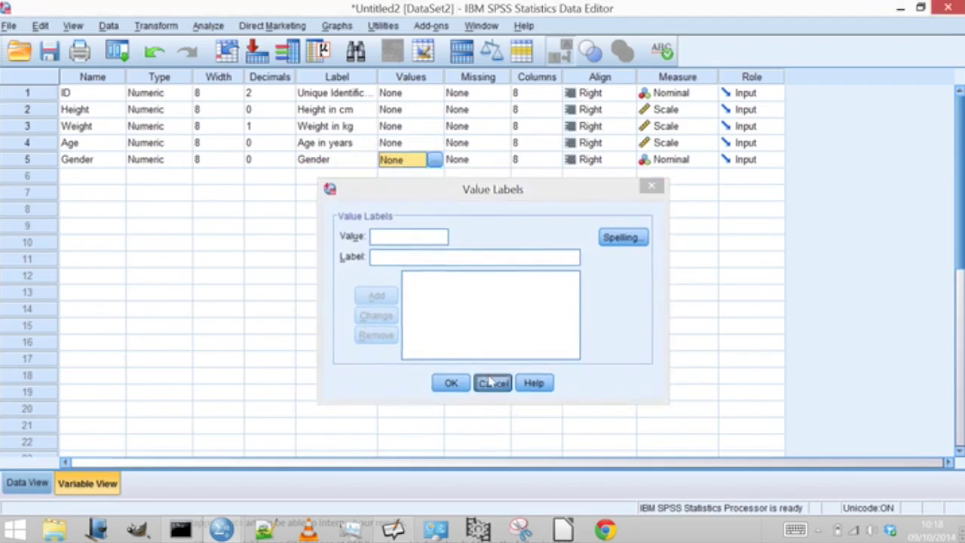
{"action": "left_click", "coordinate": [498, 381]}
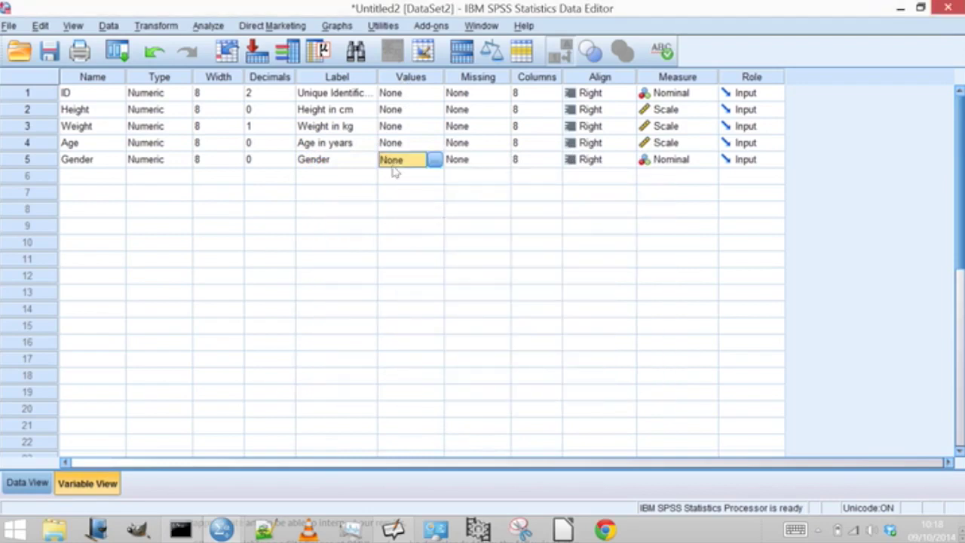
Add a value label for the Gender variable that defines 0 as "Male"
{"action": "left_click", "coordinate": [435, 162]}
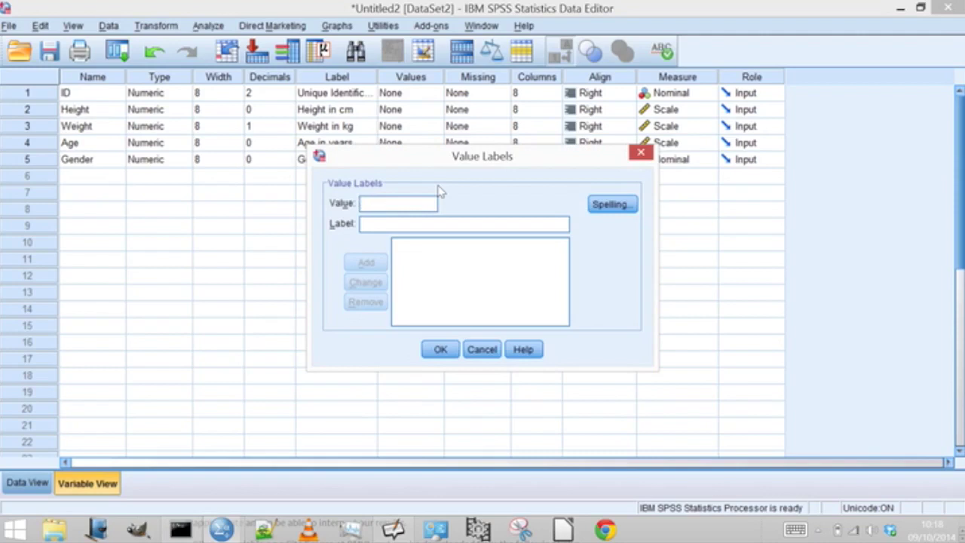
{"action": "type", "text": "0"}
{"action": "type", "text": "Ma"}
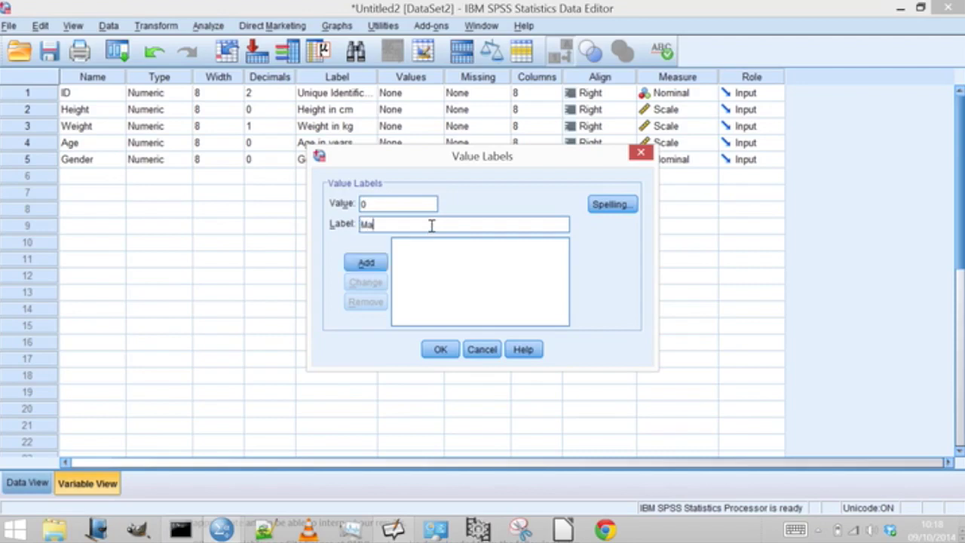
{"action": "type", "text": "le"}
{"action": "left_click", "coordinate": [362, 262]}
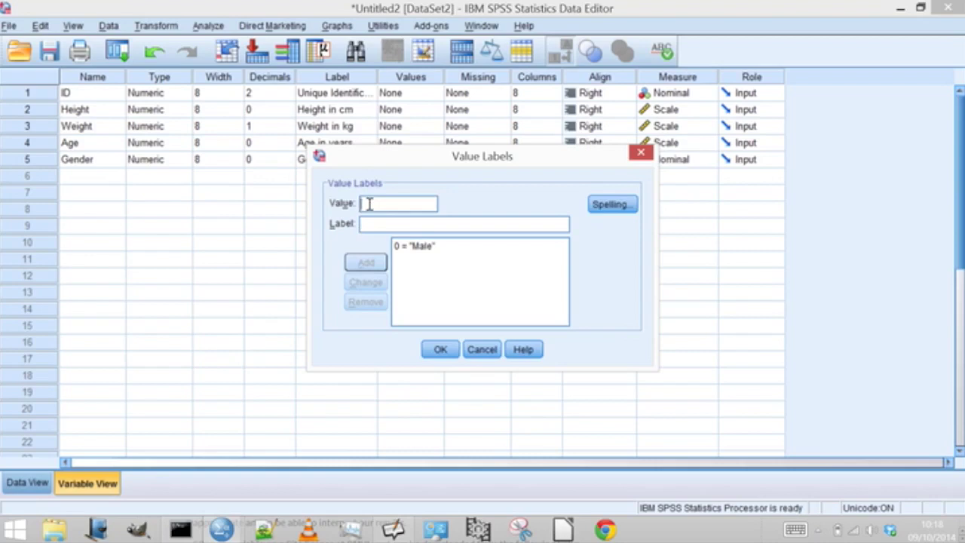
Add the label "Female" for Gender's value 1, apply the value labels and recheck them
{"action": "type", "text": "1"}
{"action": "left_click", "coordinate": [382, 229]}
{"action": "type", "text": "Female"}
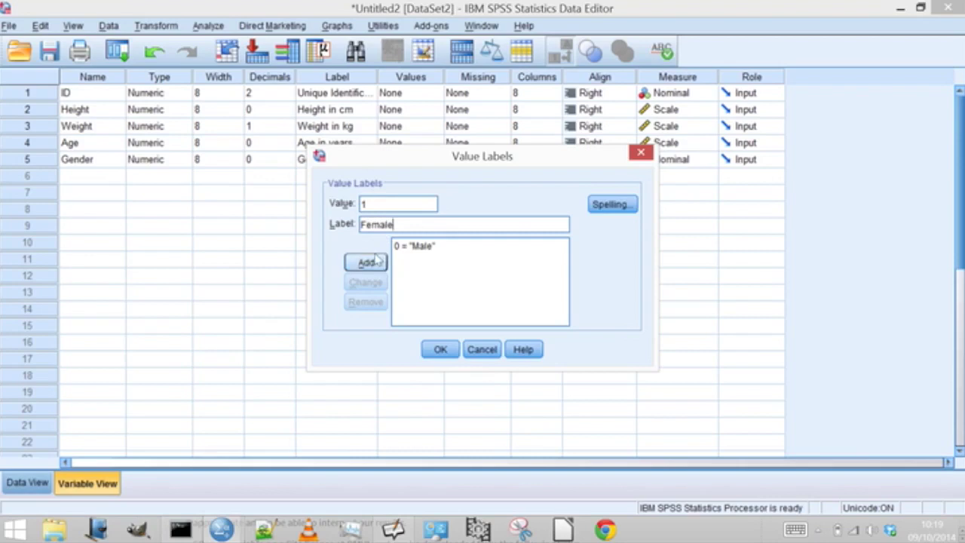
{"action": "left_click", "coordinate": [371, 266]}
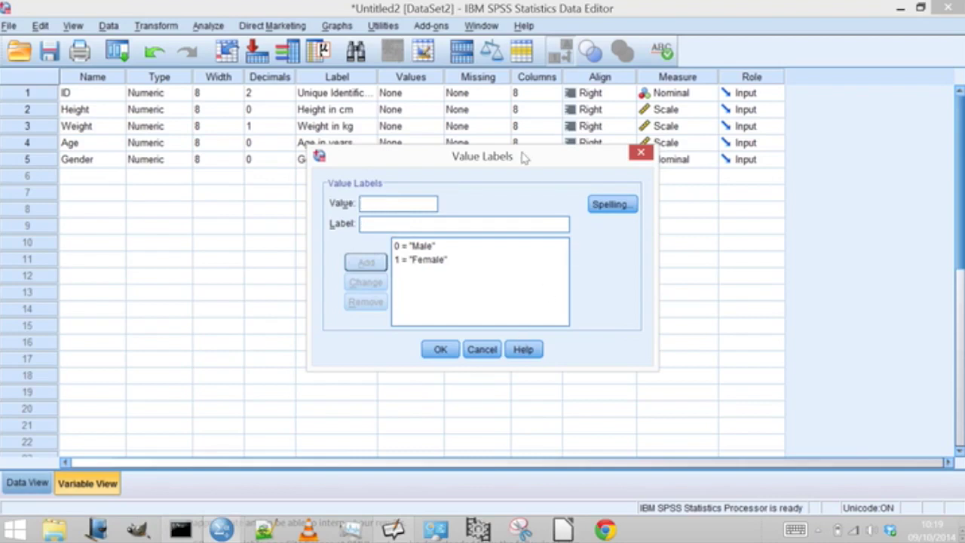
{"action": "left_click", "coordinate": [441, 349]}
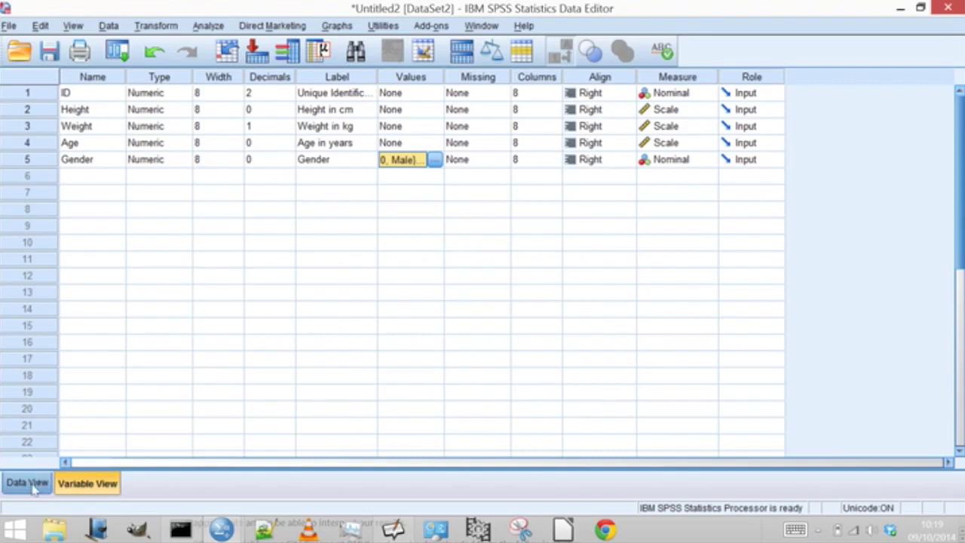
{"action": "left_click", "coordinate": [436, 159]}
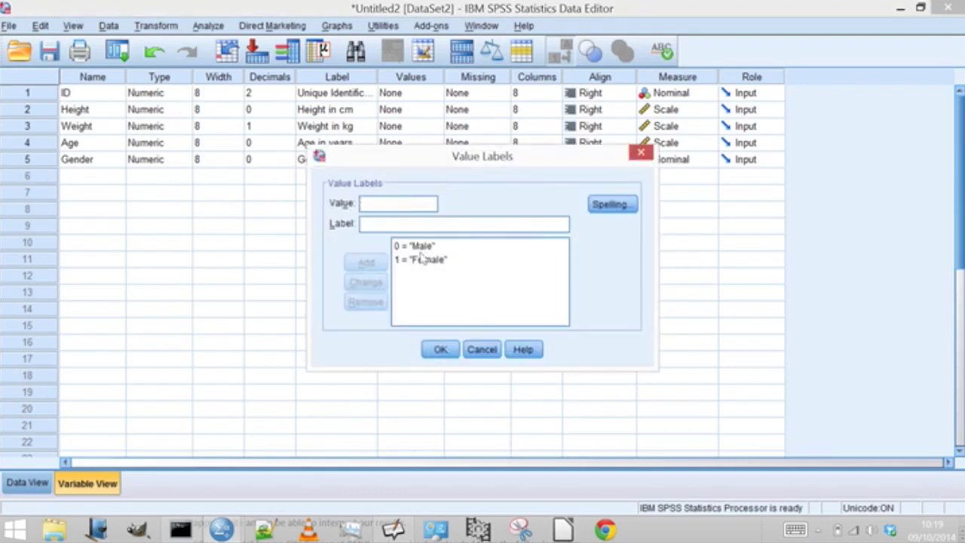
{"action": "left_click", "coordinate": [437, 350]}
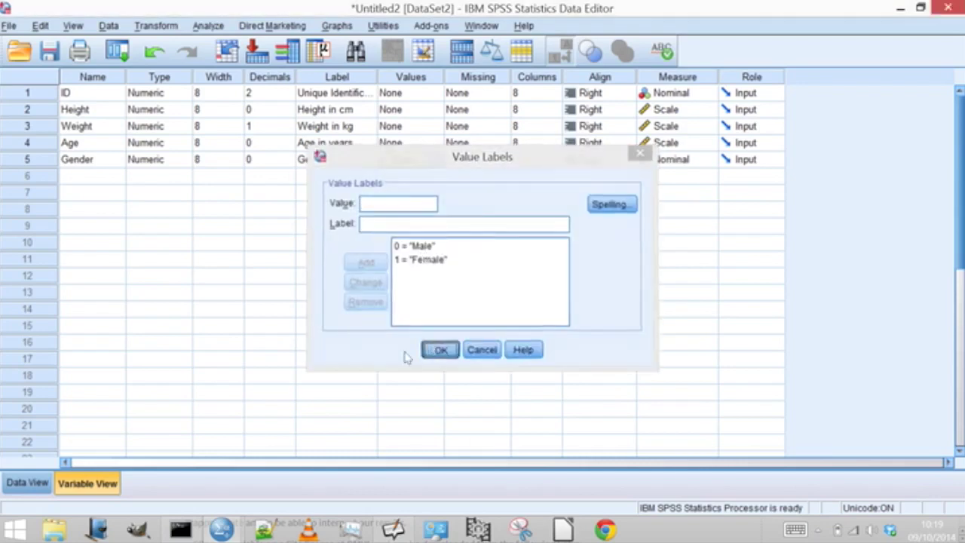
Compare Gender's numeric codes with its value labels in the data table, leaving the labels displayed
{"action": "left_click", "coordinate": [16, 484]}
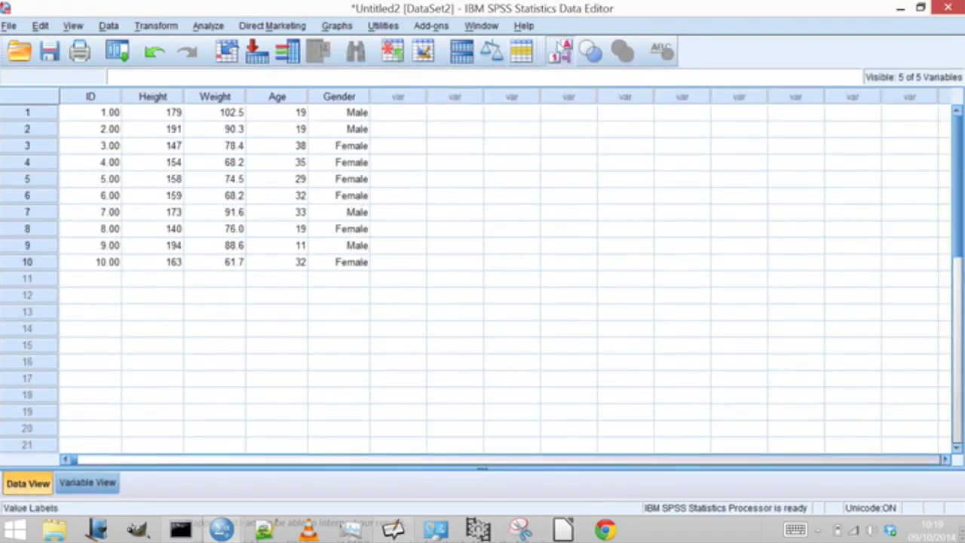
{"action": "left_click", "coordinate": [559, 51]}
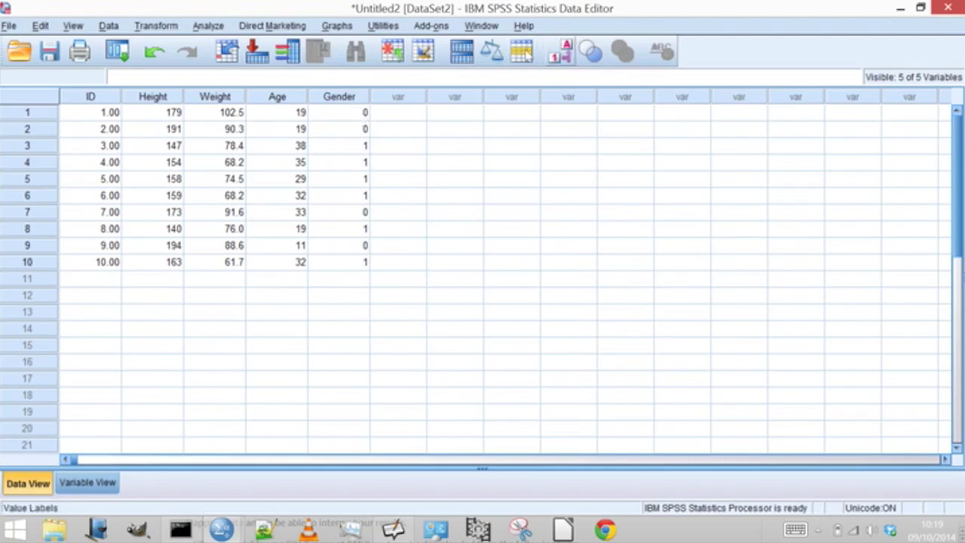
{"action": "left_click", "coordinate": [567, 51]}
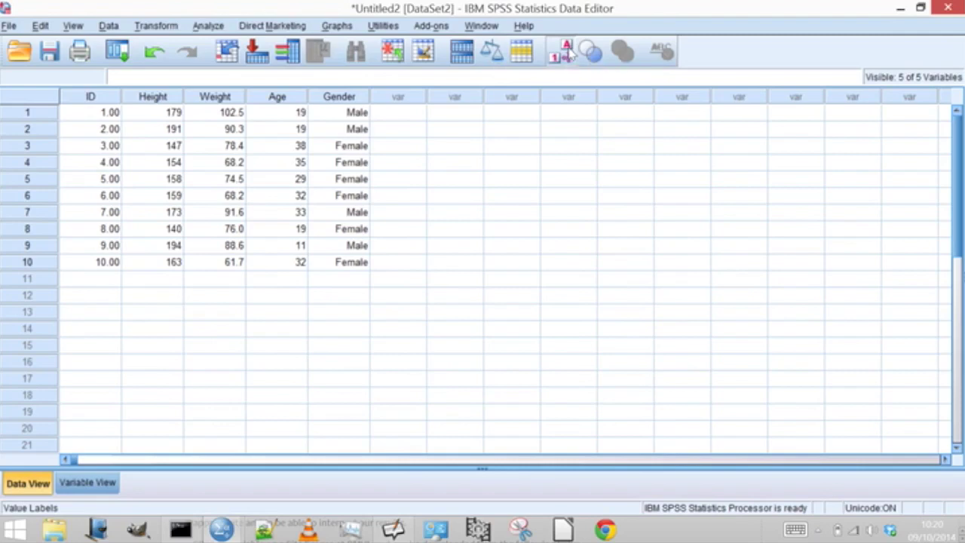
{"action": "left_click", "coordinate": [569, 52]}
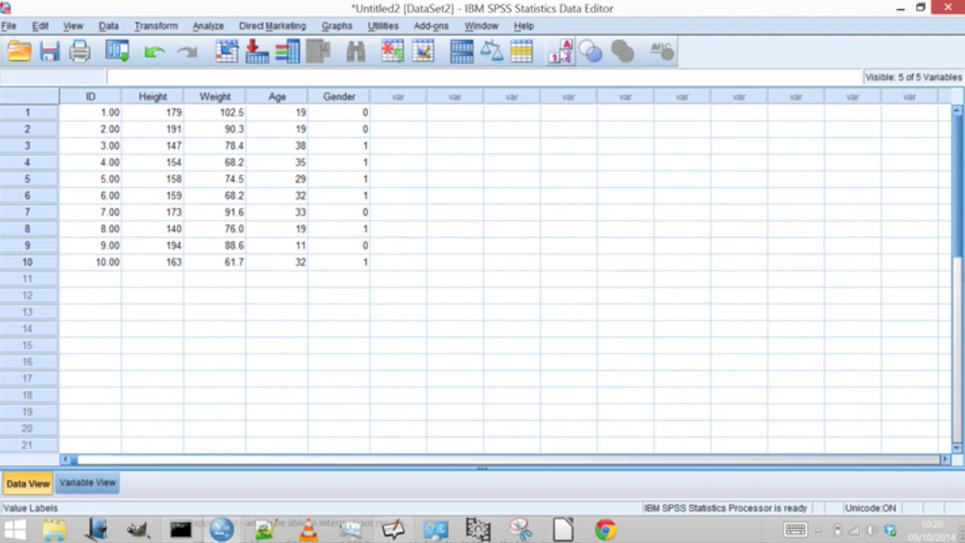
{"action": "left_click", "coordinate": [563, 56]}
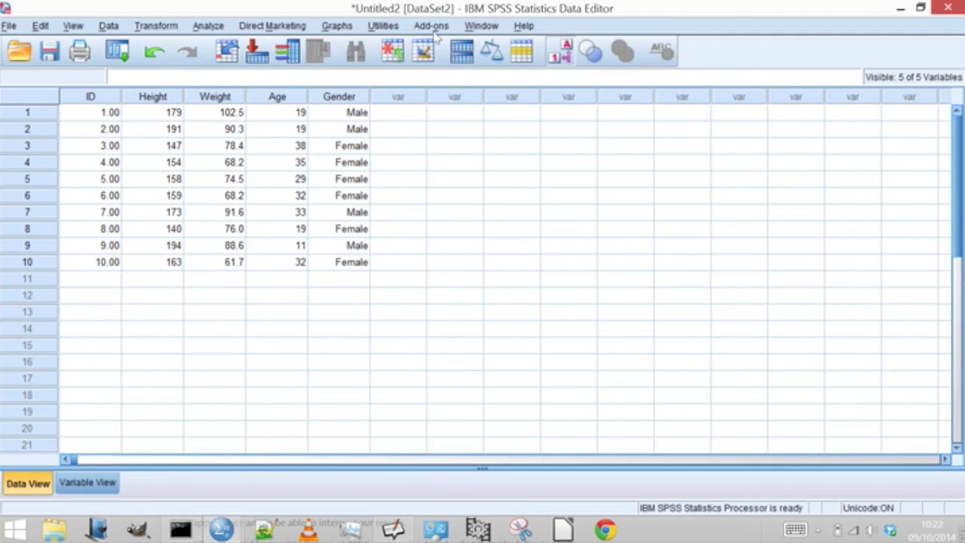
{"action": "left_click", "coordinate": [329, 27]}
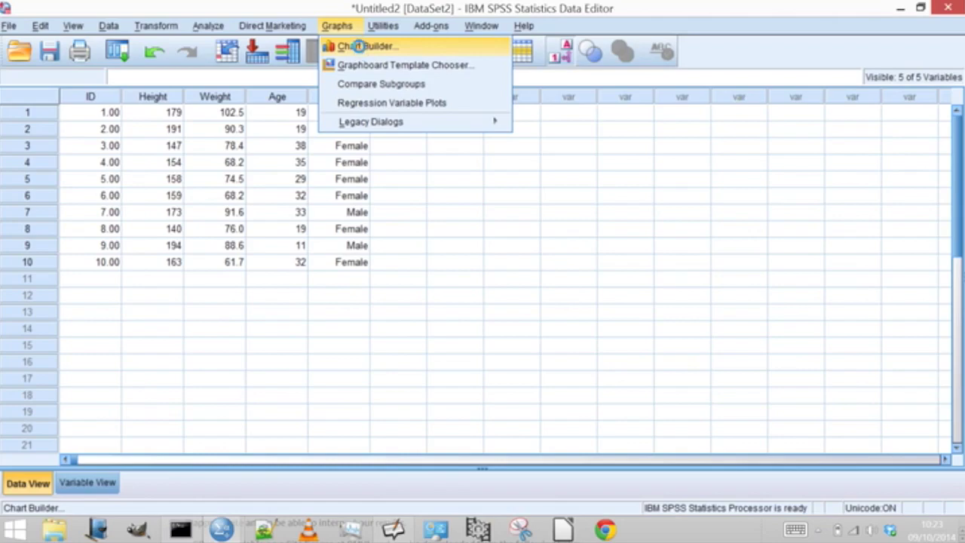
{"action": "left_click", "coordinate": [360, 50]}
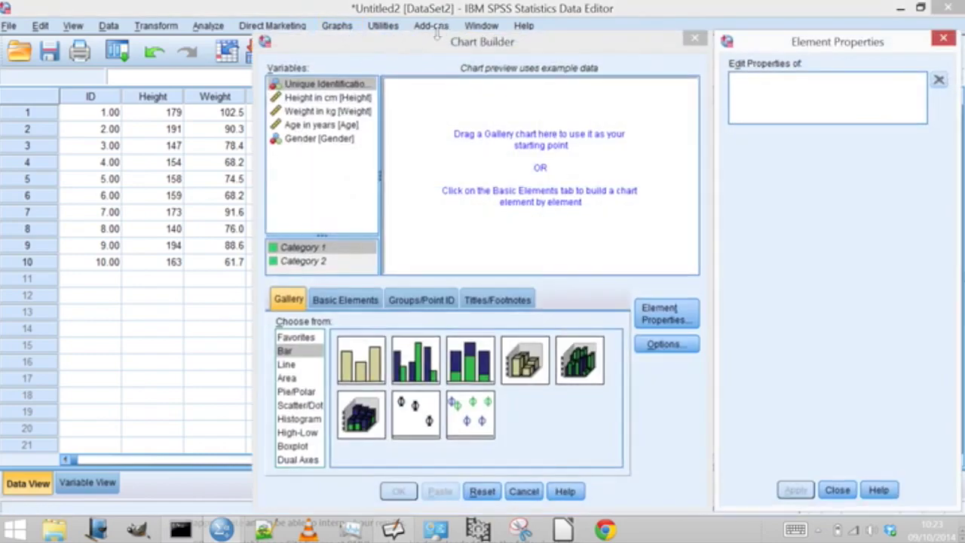
{"action": "left_click_drag", "start_coordinate": [436, 37], "coordinate": [435, 25]}
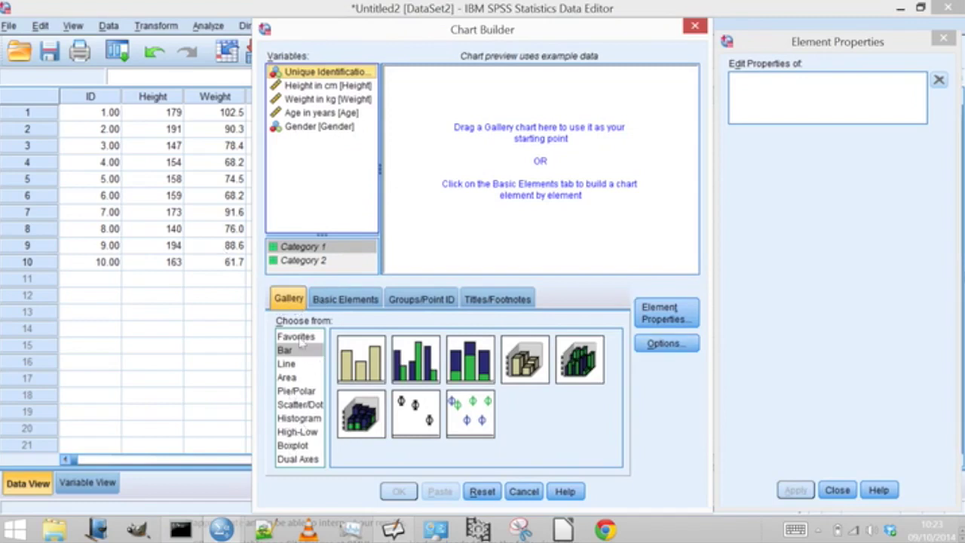
{"action": "left_click", "coordinate": [291, 420]}
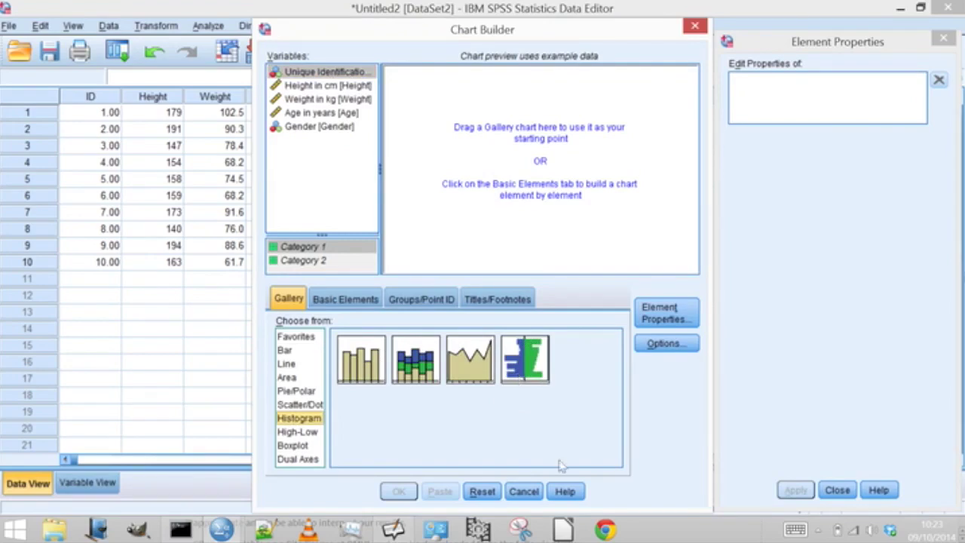
{"action": "left_click", "coordinate": [511, 490]}
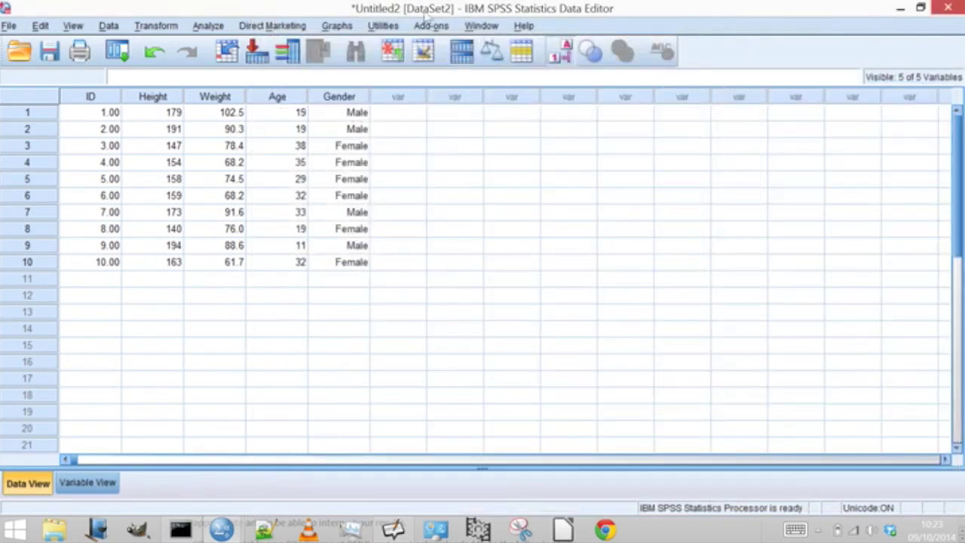
Start a new chart in the Chart Builder using the Simple Histogram from the gallery
{"action": "left_click", "coordinate": [334, 25]}
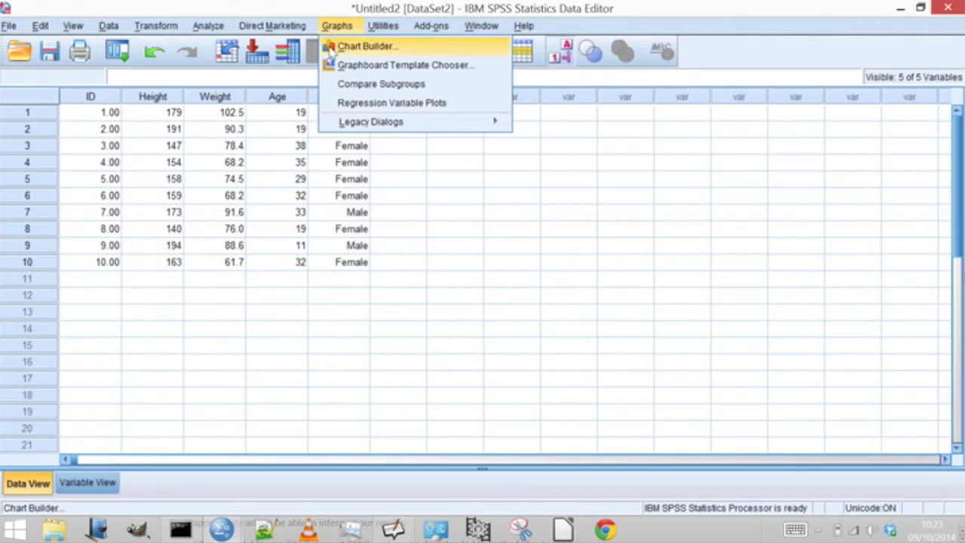
{"action": "left_click", "coordinate": [362, 46]}
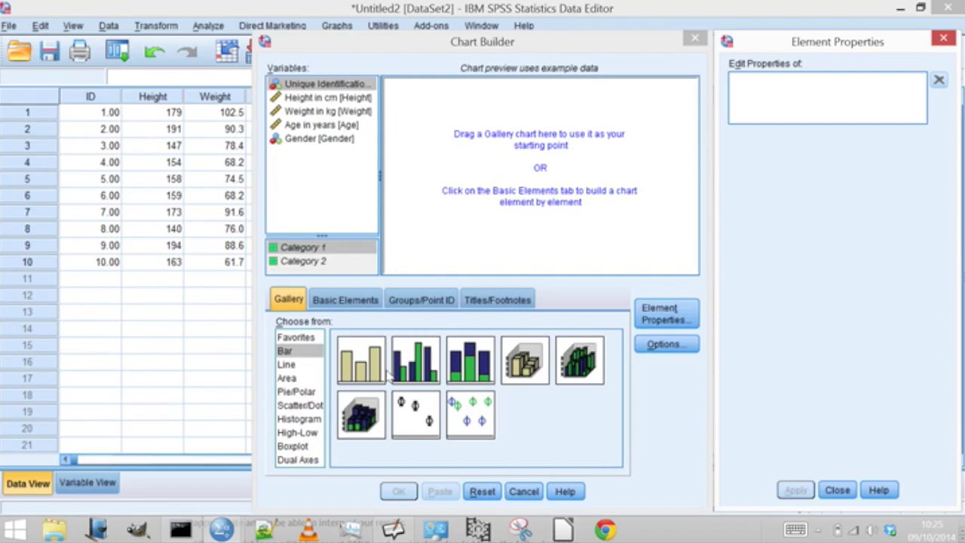
{"action": "left_click", "coordinate": [311, 423]}
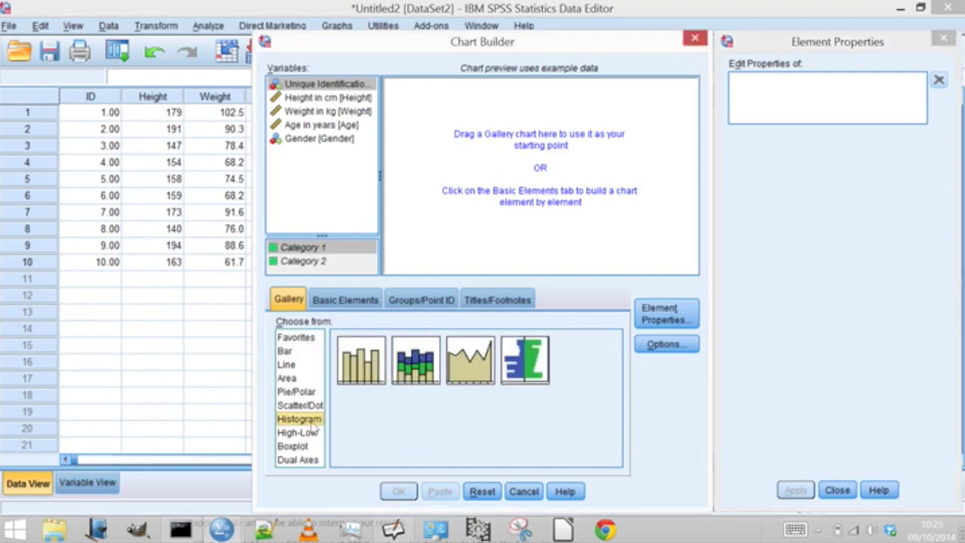
{"action": "left_click", "coordinate": [365, 370]}
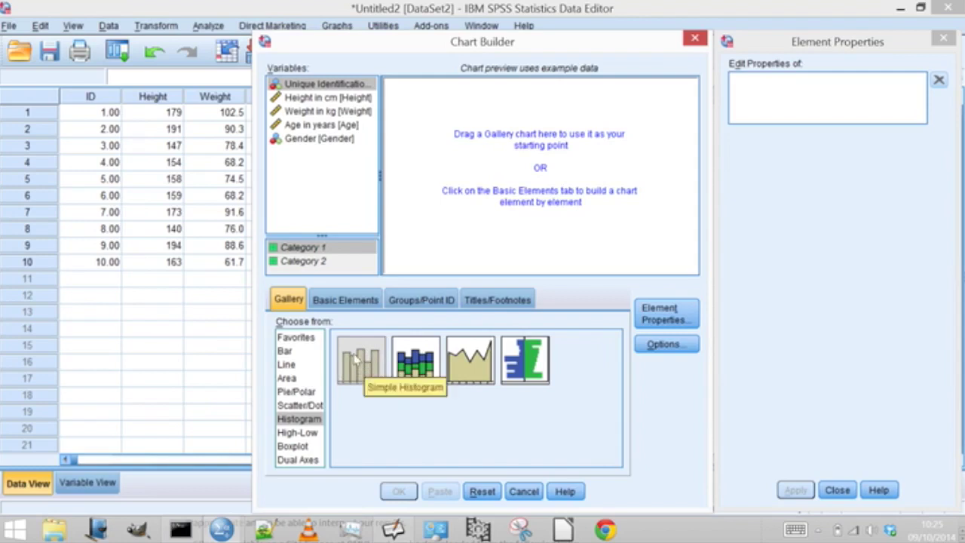
{"action": "left_click_drag", "start_coordinate": [357, 359], "coordinate": [309, 354]}
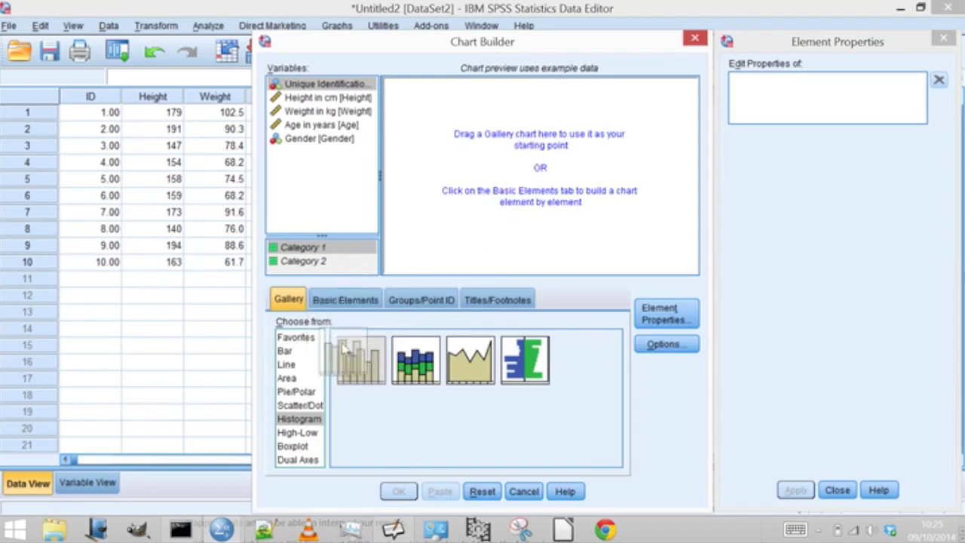
{"action": "left_click", "coordinate": [282, 421]}
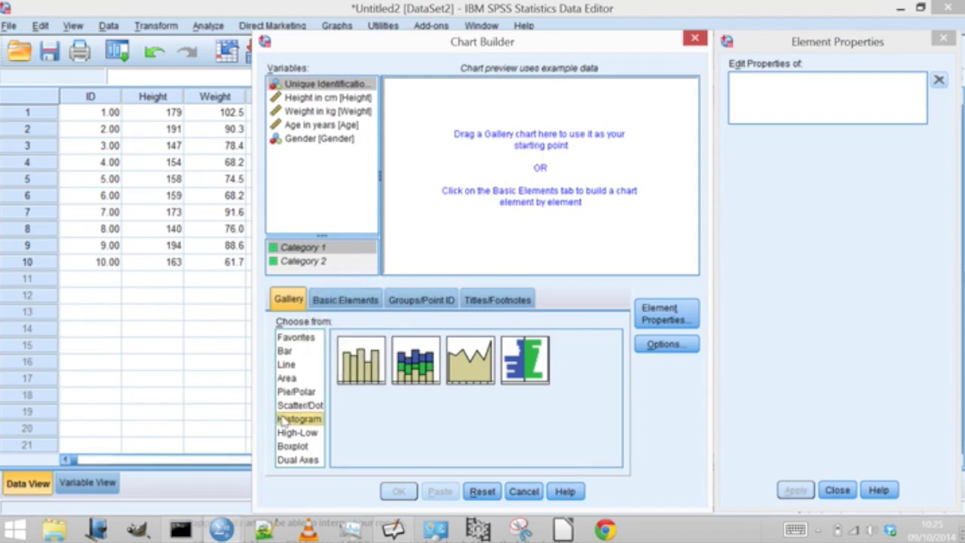
{"action": "left_click", "coordinate": [368, 367]}
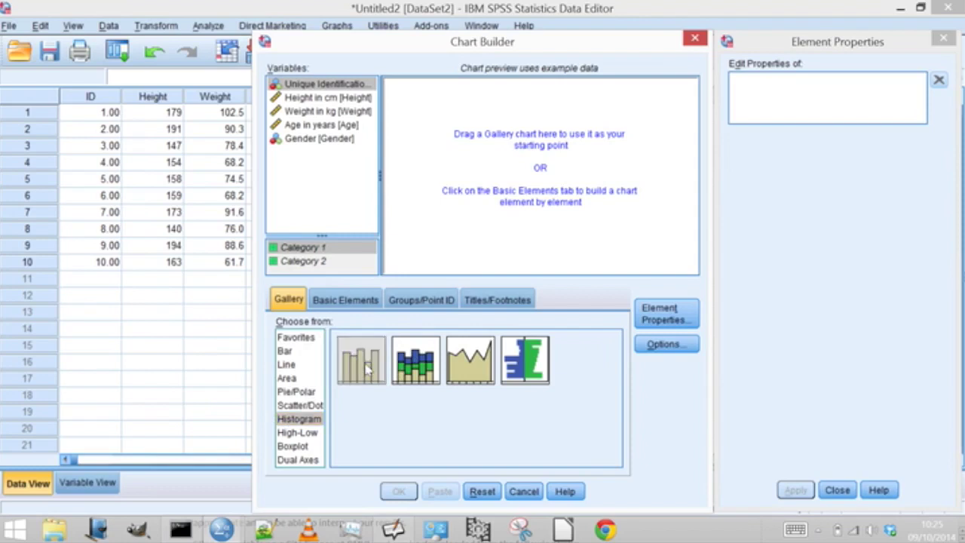
{"action": "mouse_move", "coordinate": [367, 367]}
{"action": "left_mouse_down"}
{"action": "mouse_move", "coordinate": [457, 302]}
{"action": "mouse_move", "coordinate": [554, 172]}
{"action": "left_mouse_up"}
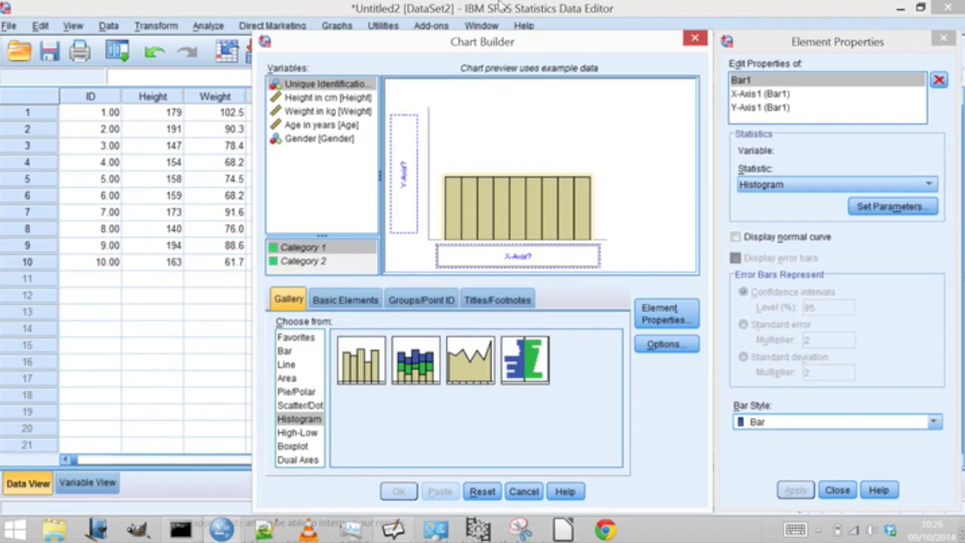
Assign Gender to the histogram's x-axis and generate the chart in the output
{"action": "left_click", "coordinate": [316, 147]}
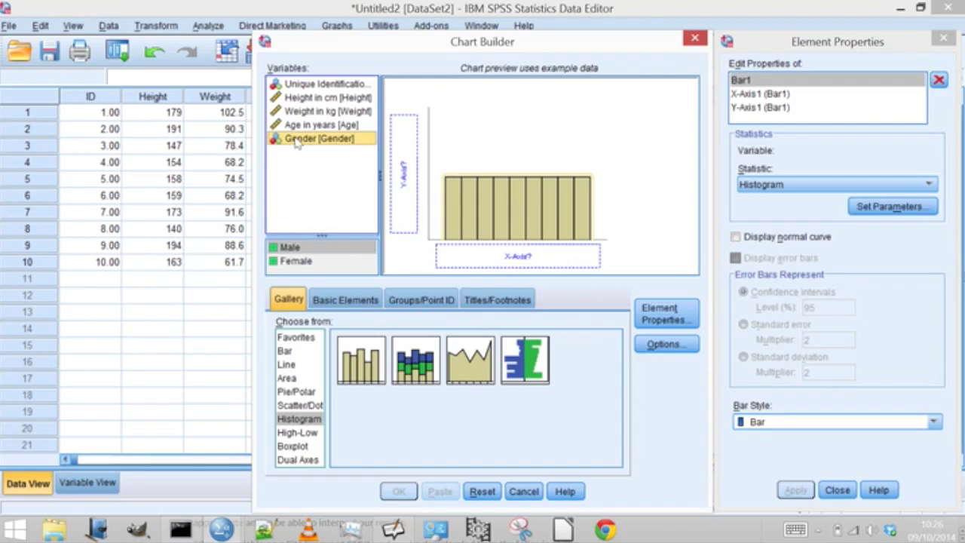
{"action": "left_click_drag", "start_coordinate": [297, 143], "coordinate": [500, 255]}
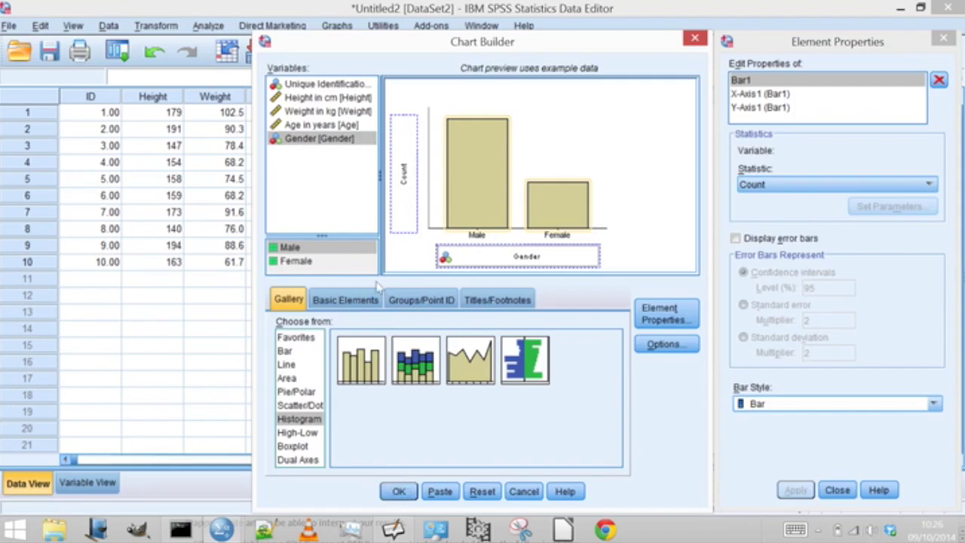
{"action": "left_click", "coordinate": [397, 495]}
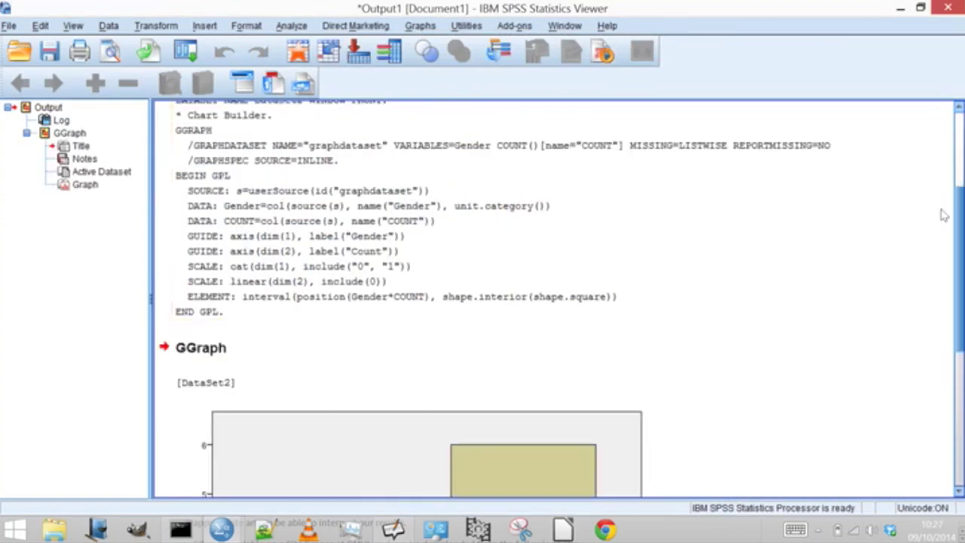
{"action": "left_click_drag", "start_coordinate": [958, 220], "coordinate": [955, 336]}
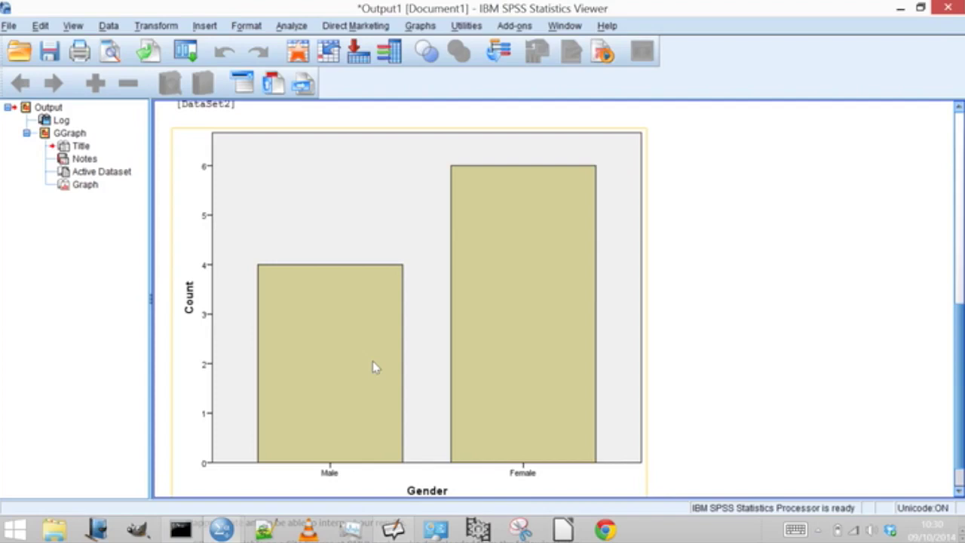
{"action": "left_click", "coordinate": [754, 354]}
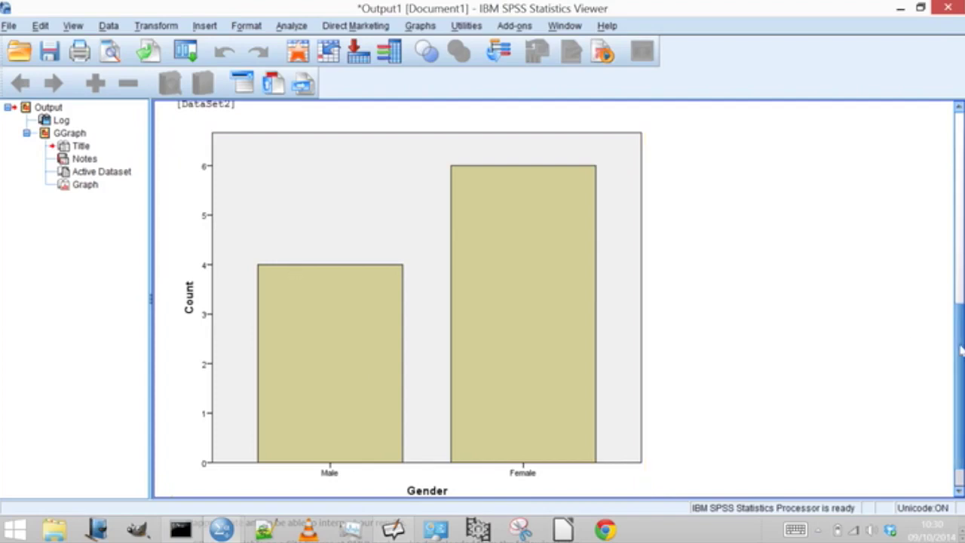
{"action": "mouse_move", "coordinate": [961, 349]}
{"action": "left_mouse_down"}
{"action": "mouse_move", "coordinate": [962, 365]}
{"action": "mouse_move", "coordinate": [960, 279]}
{"action": "mouse_move", "coordinate": [955, 360]}
{"action": "left_mouse_up"}
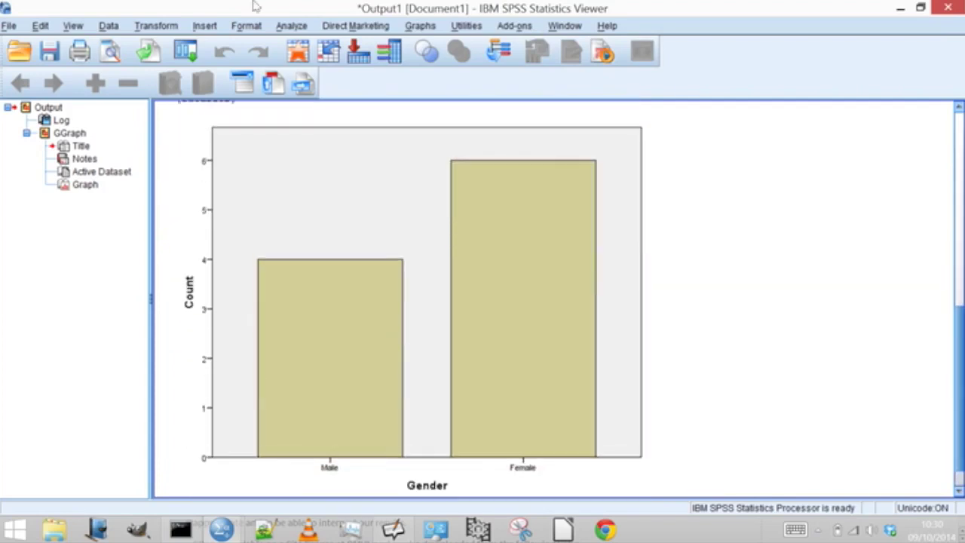
{"action": "left_click", "coordinate": [302, 27]}
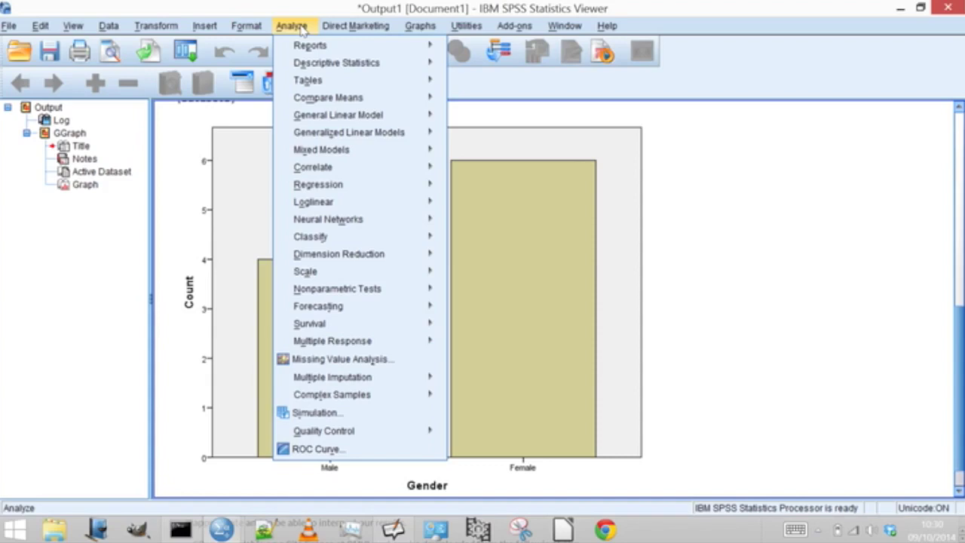
{"action": "left_click", "coordinate": [290, 26]}
{"action": "left_click", "coordinate": [290, 26]}
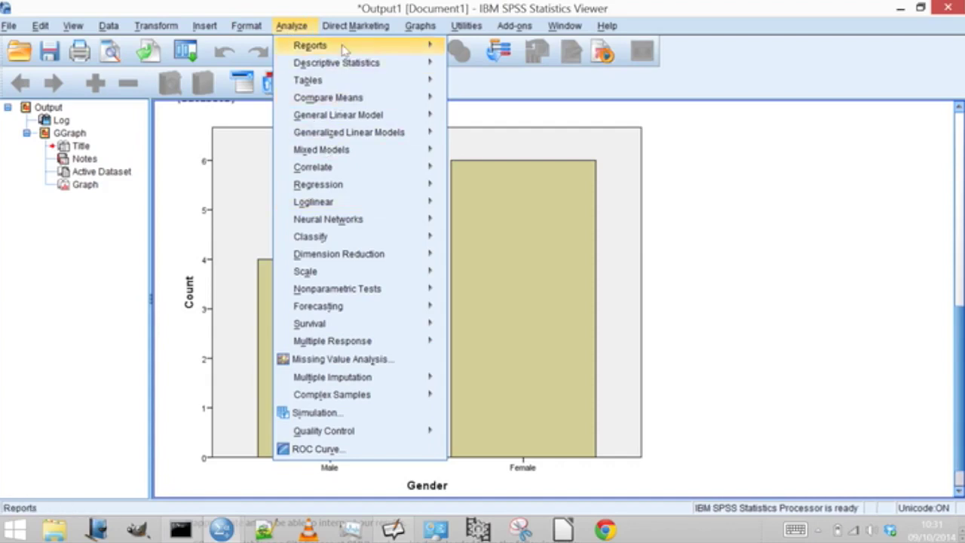
{"action": "mouse_move", "coordinate": [341, 67]}
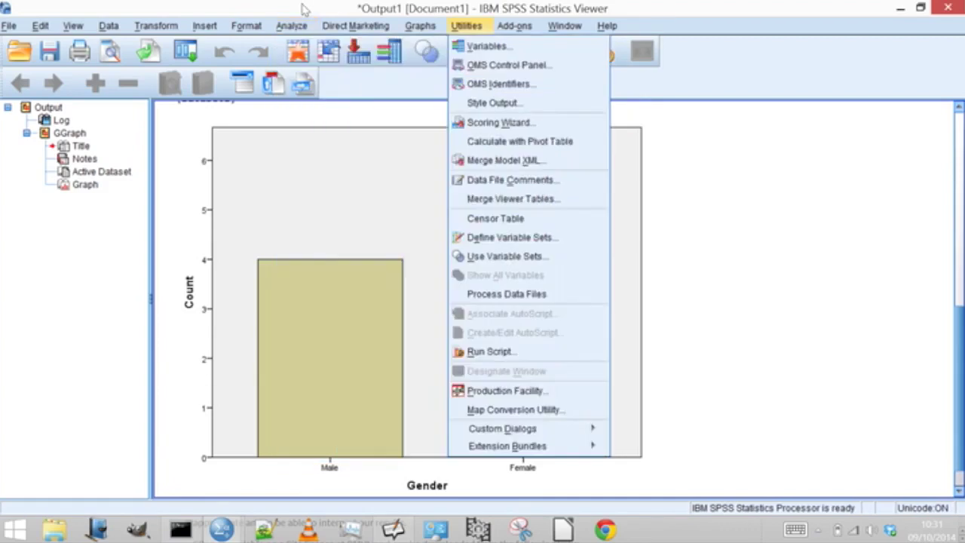
Set up a Descriptives analysis with Height in cm as its only variable
{"action": "left_click", "coordinate": [291, 29]}
{"action": "left_click", "coordinate": [292, 30]}
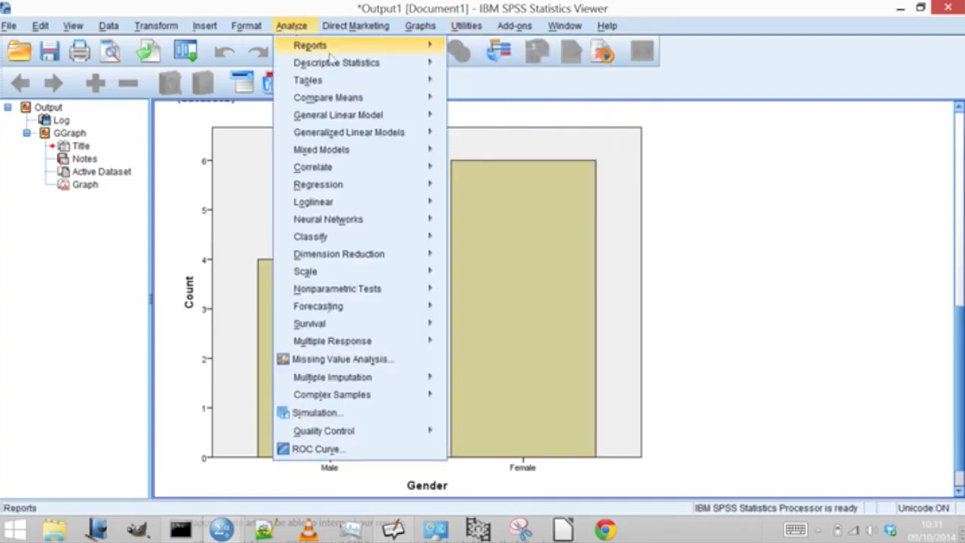
{"action": "mouse_move", "coordinate": [373, 71]}
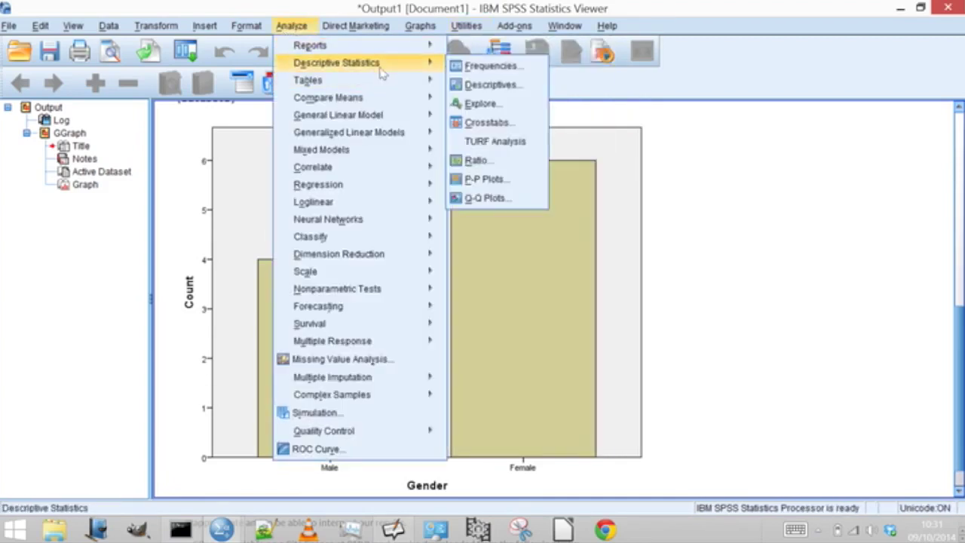
{"action": "left_click", "coordinate": [516, 89]}
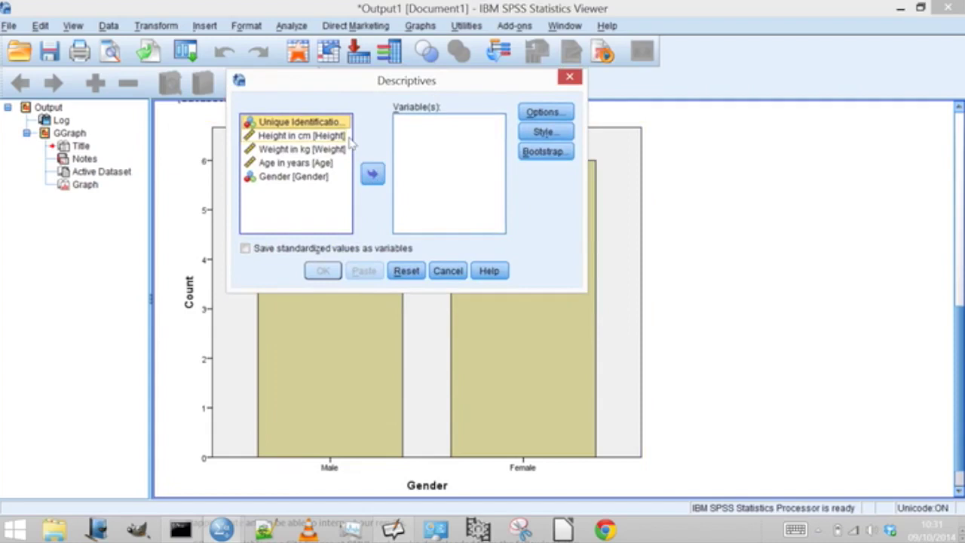
{"action": "left_click", "coordinate": [309, 136]}
{"action": "left_click", "coordinate": [301, 149]}
{"action": "left_click", "coordinate": [291, 164]}
{"action": "left_click", "coordinate": [291, 177]}
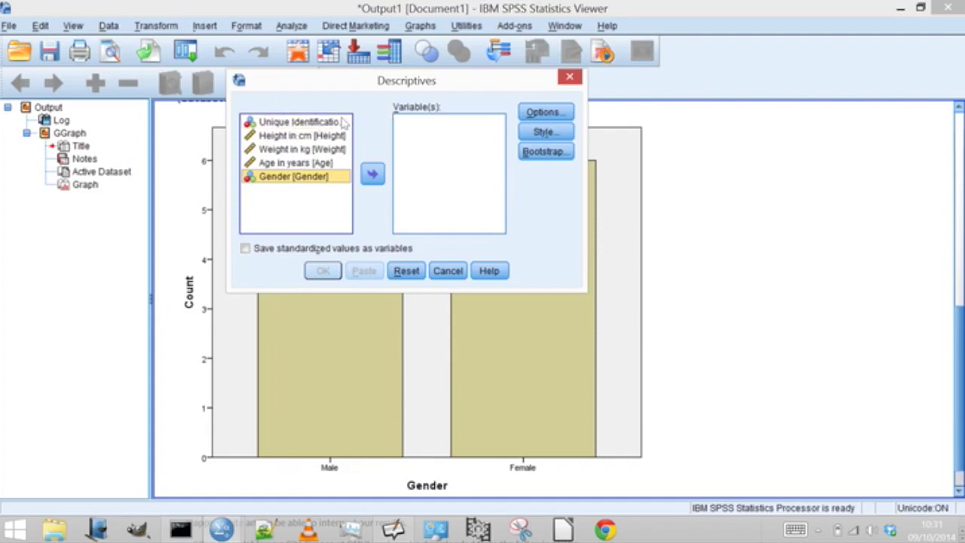
{"action": "left_click", "coordinate": [264, 136]}
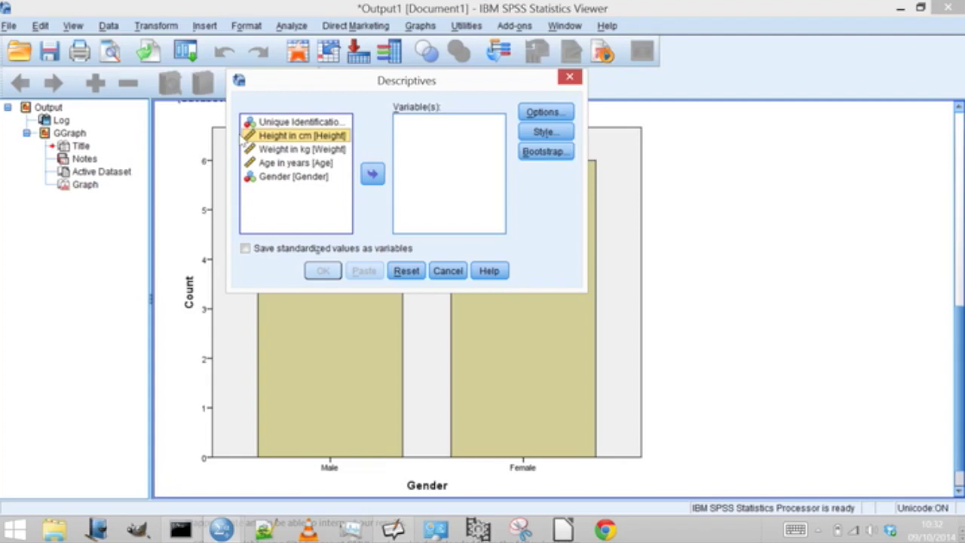
{"action": "left_click", "coordinate": [285, 178]}
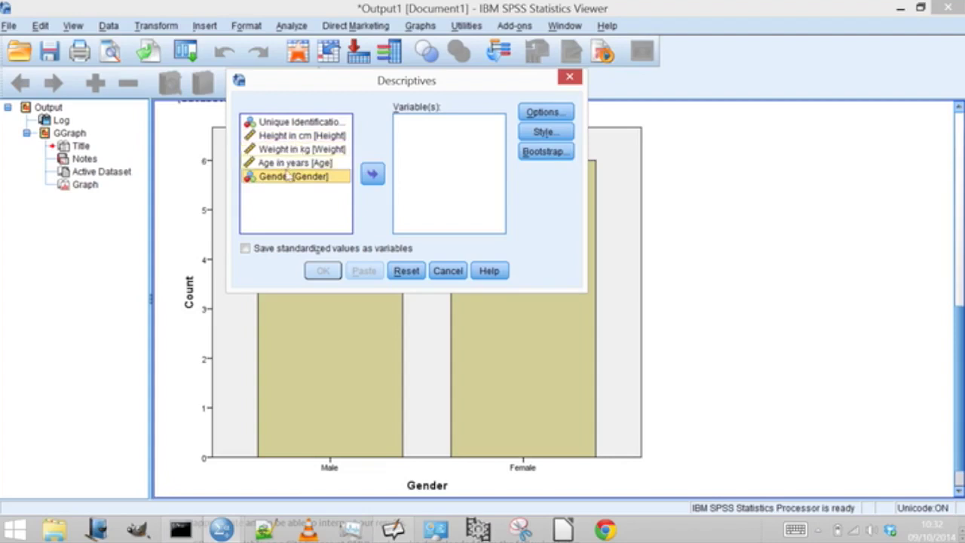
{"action": "left_click", "coordinate": [301, 136]}
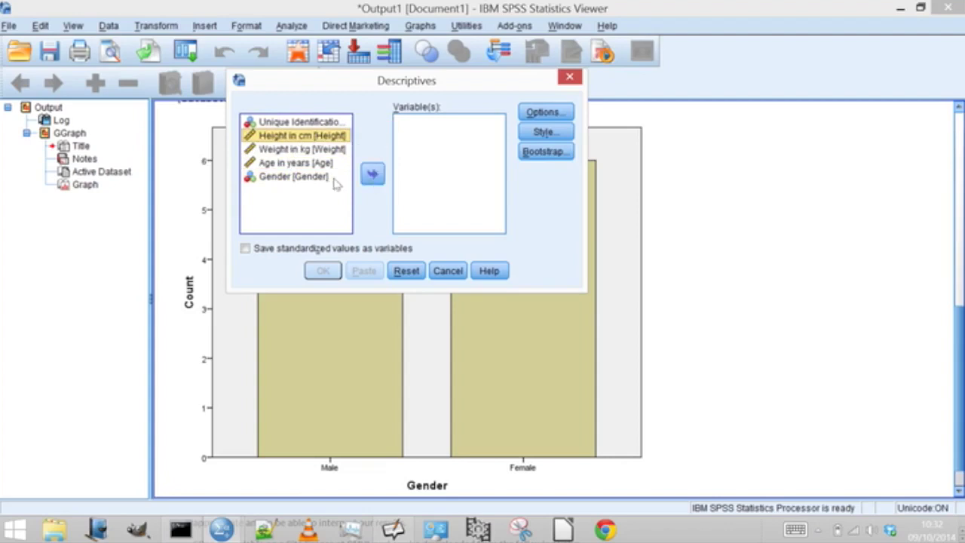
{"action": "left_click", "coordinate": [371, 175]}
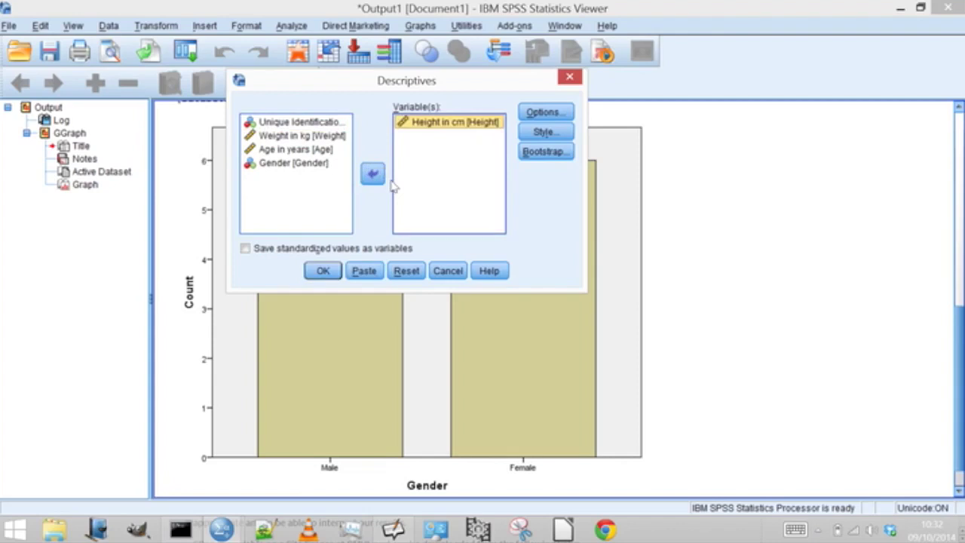
Add the S.E. mean to the statistics requested for Height and run the Descriptives analysis
{"action": "left_click", "coordinate": [557, 111]}
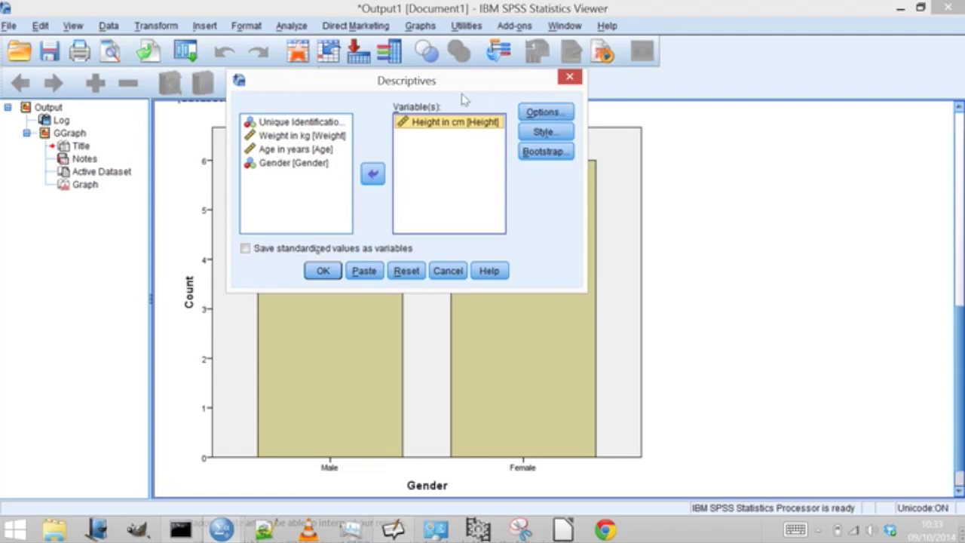
{"action": "left_click_drag", "start_coordinate": [478, 86], "coordinate": [489, 90]}
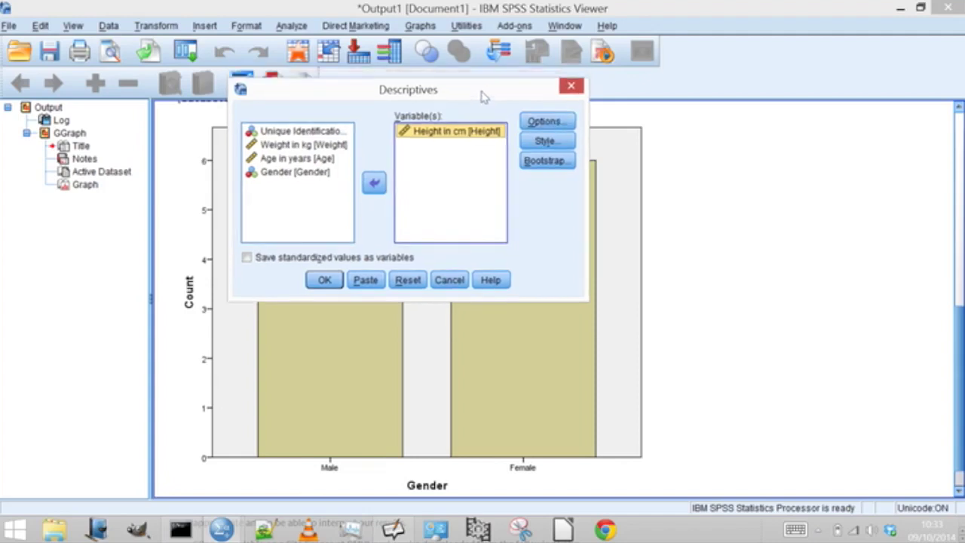
{"action": "left_click", "coordinate": [578, 118]}
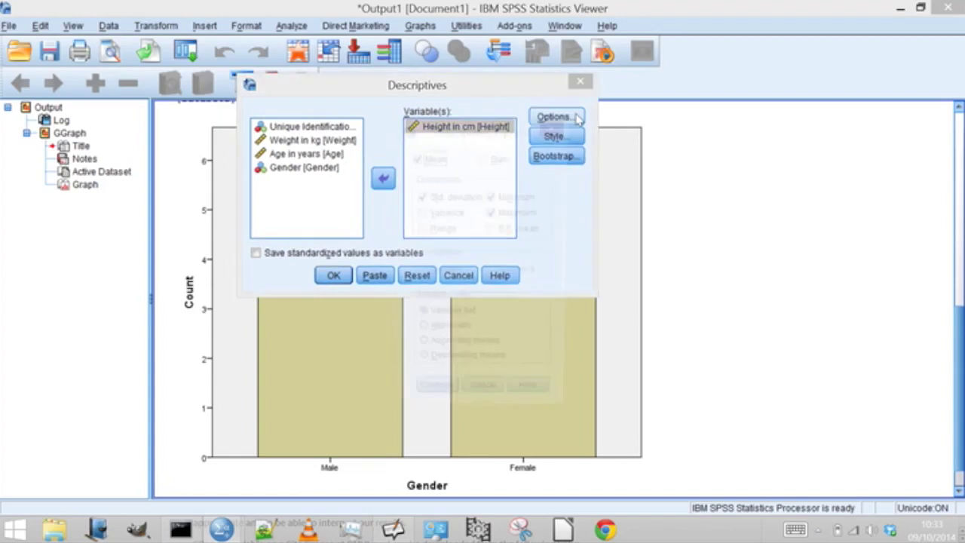
{"action": "left_click_drag", "start_coordinate": [473, 126], "coordinate": [577, 62]}
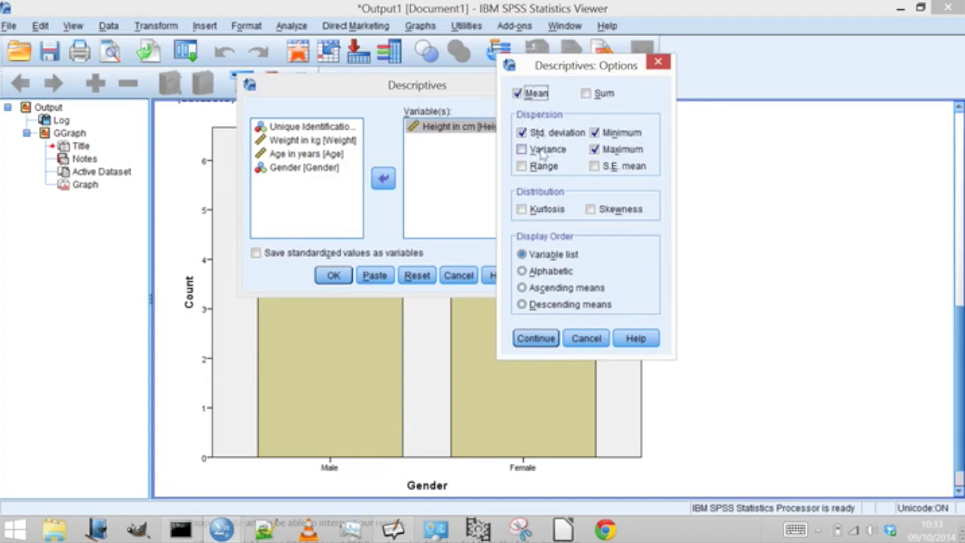
{"action": "left_click", "coordinate": [595, 166]}
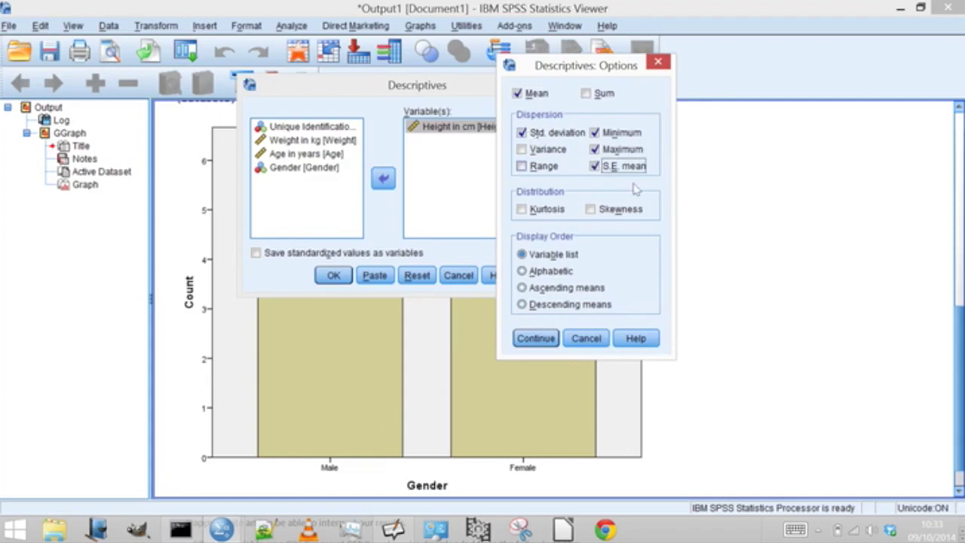
{"action": "left_click", "coordinate": [537, 341]}
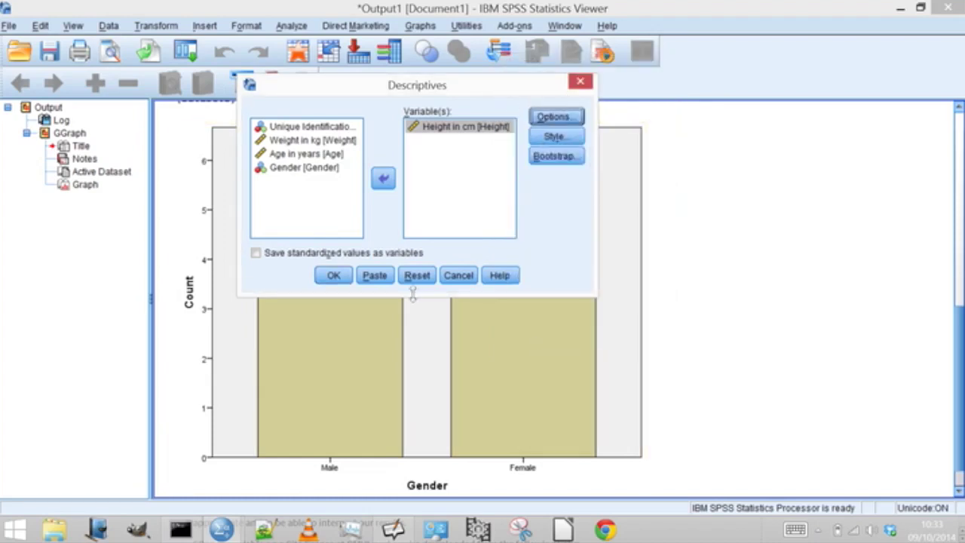
{"action": "left_click", "coordinate": [334, 276]}
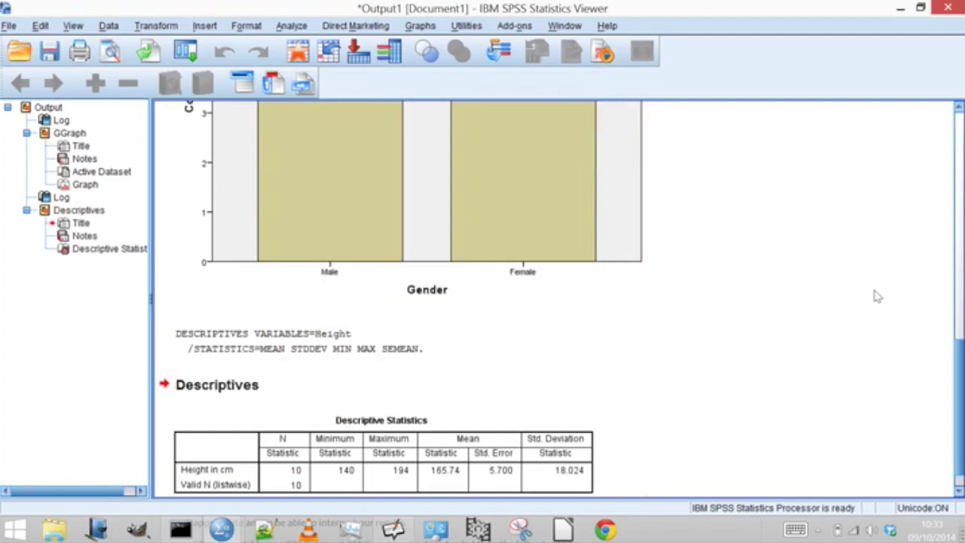
{"action": "scroll", "coordinate": [957, 392], "scroll_direction": "down", "scroll_amount": 1}
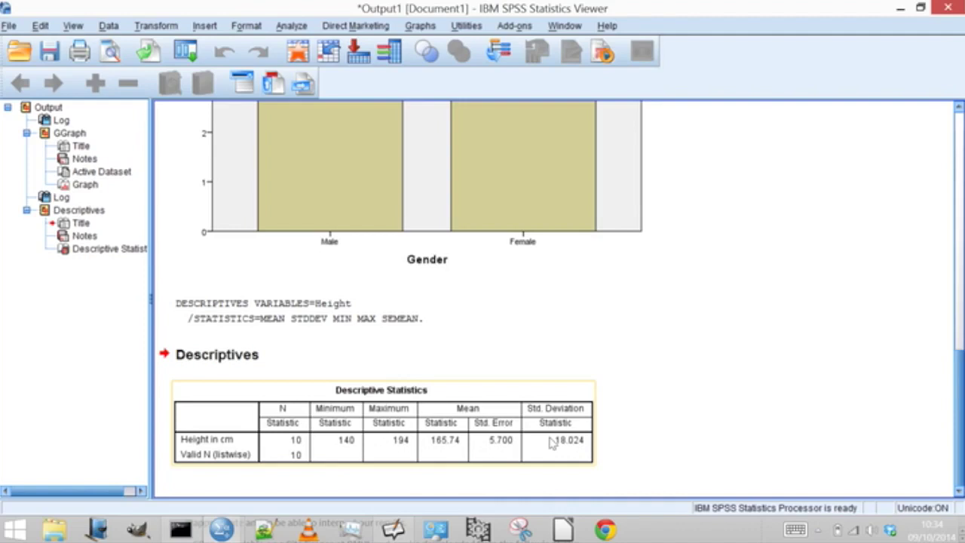
{"action": "left_click", "coordinate": [841, 323]}
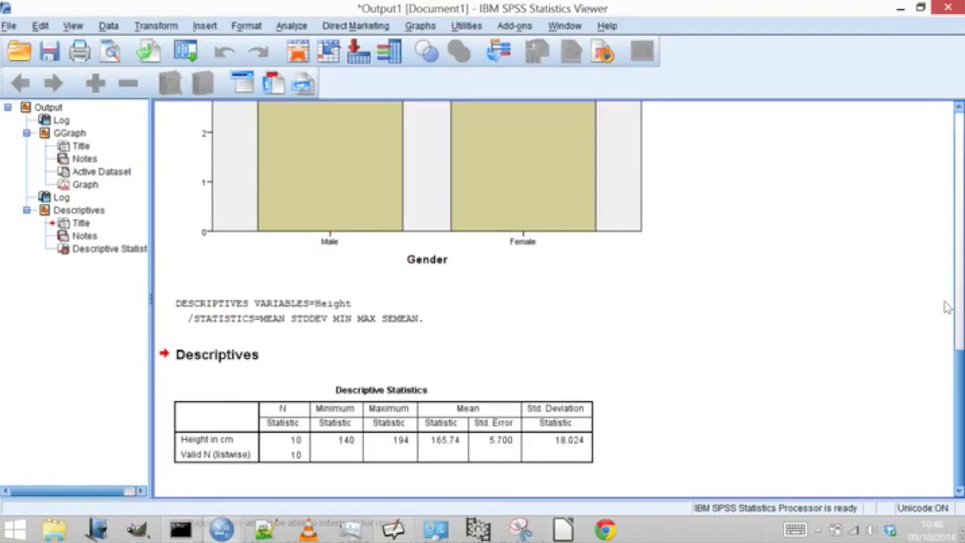
{"action": "left_click", "coordinate": [182, 394]}
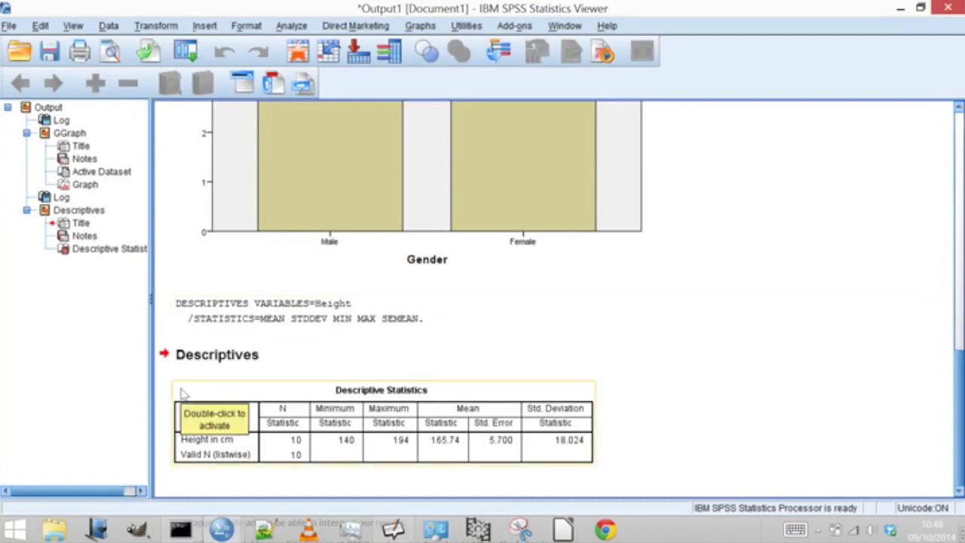
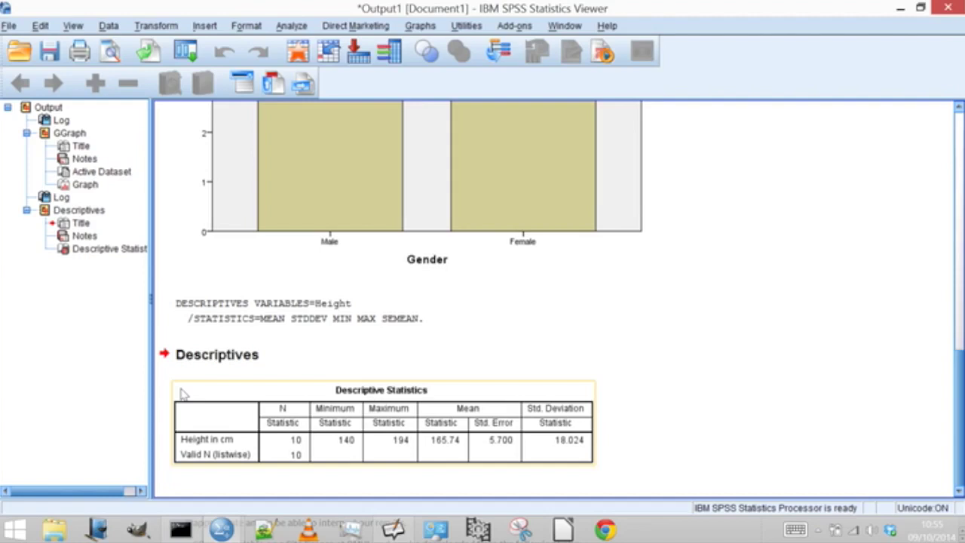
{"action": "left_click", "coordinate": [195, 365]}
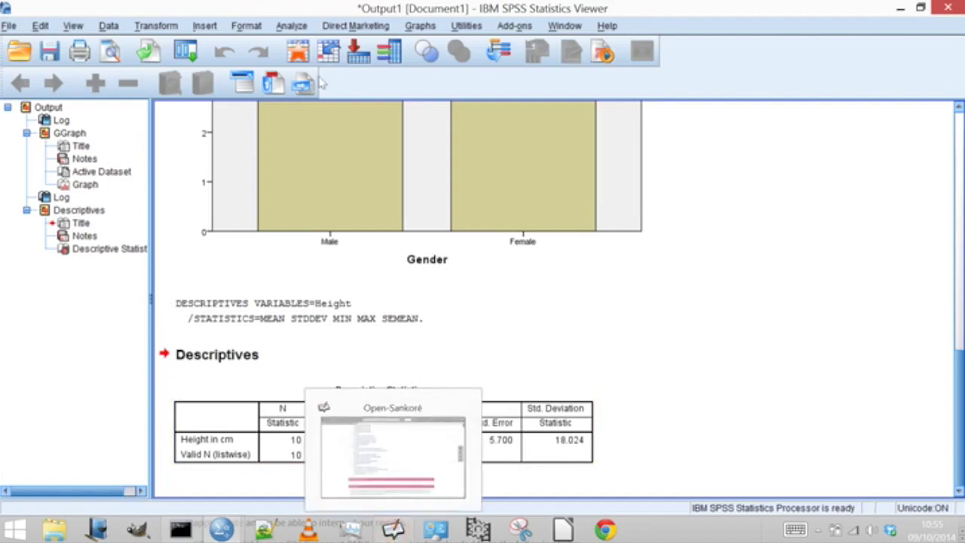
Switch to the lecture presentation in Open-Sankoré and advance to the Data Types slide
{"action": "left_click", "coordinate": [382, 532]}
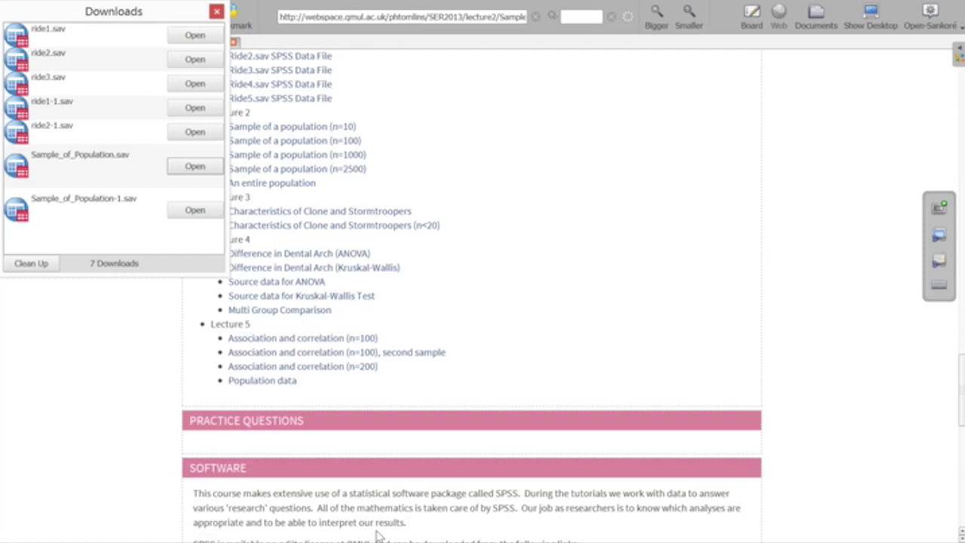
{"action": "left_click", "coordinate": [216, 11]}
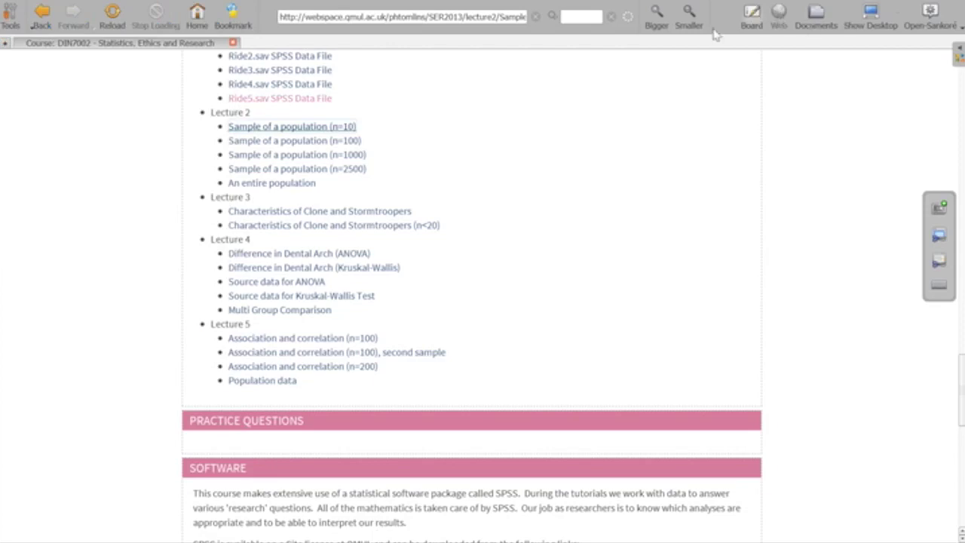
{"action": "left_click", "coordinate": [752, 19]}
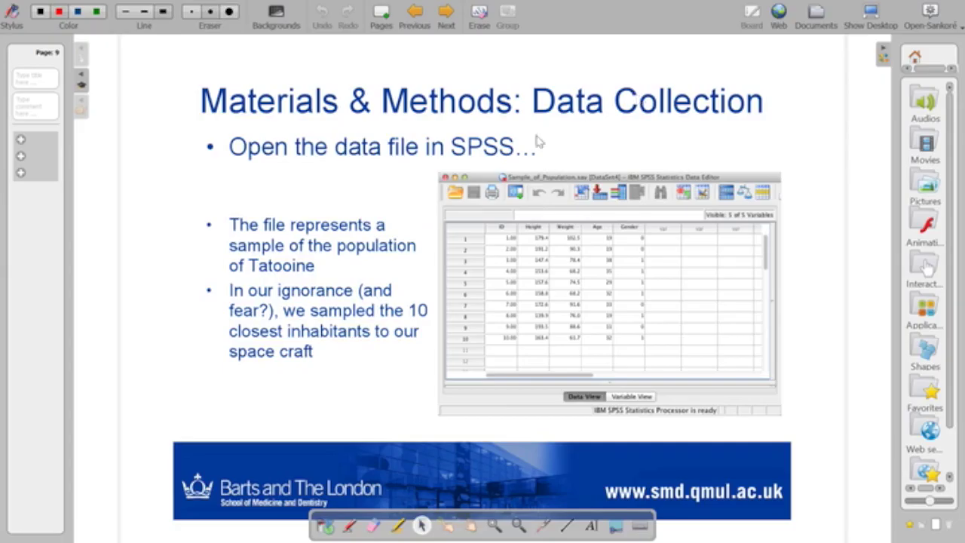
{"action": "left_click", "coordinate": [446, 15]}
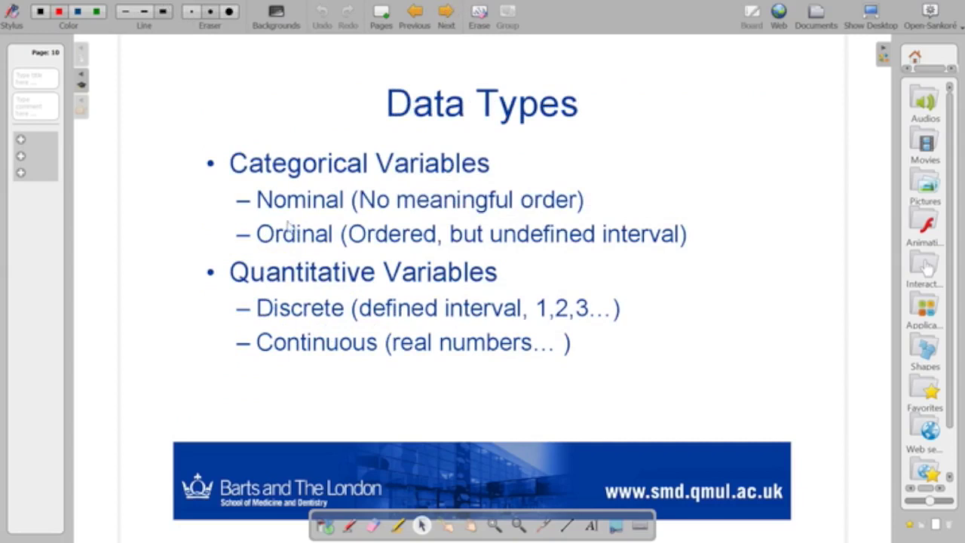
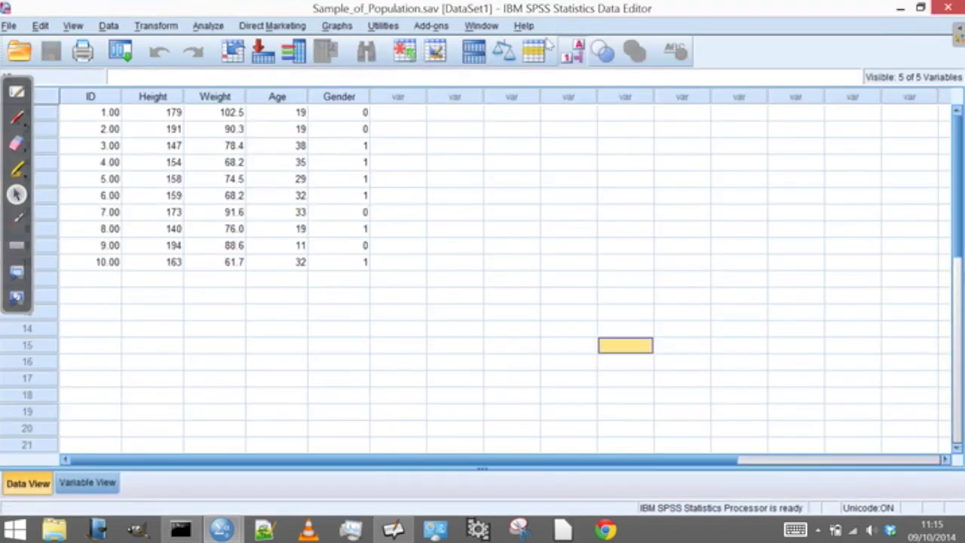
Switch to the Untitled2 dataset in SPSS and set up a Frequencies analysis with Gender as its variable
{"action": "left_click", "coordinate": [483, 27]}
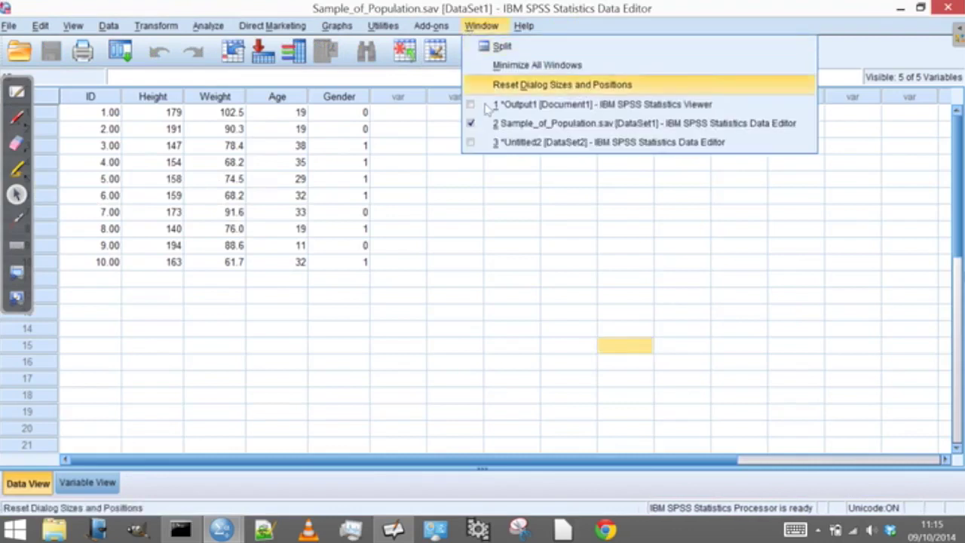
{"action": "left_click", "coordinate": [494, 142]}
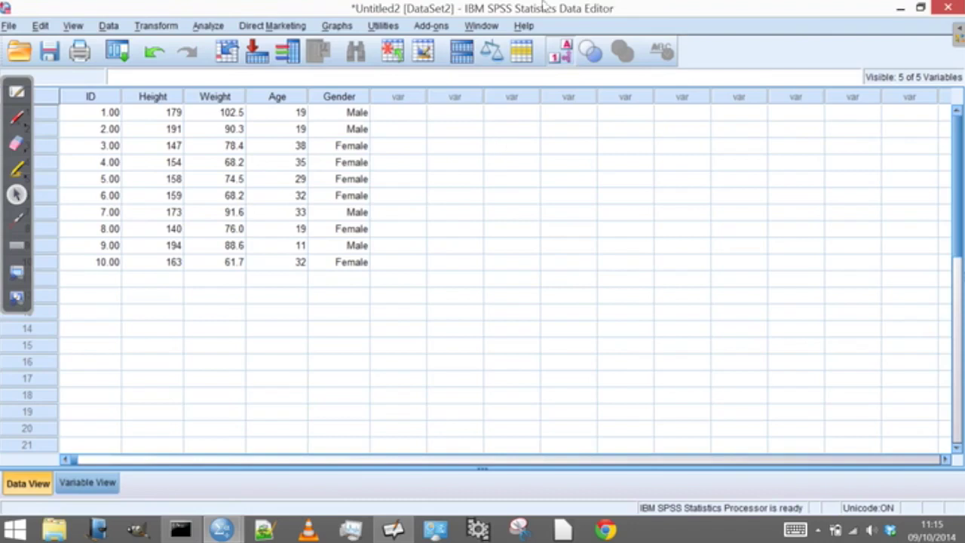
{"action": "left_click", "coordinate": [198, 27]}
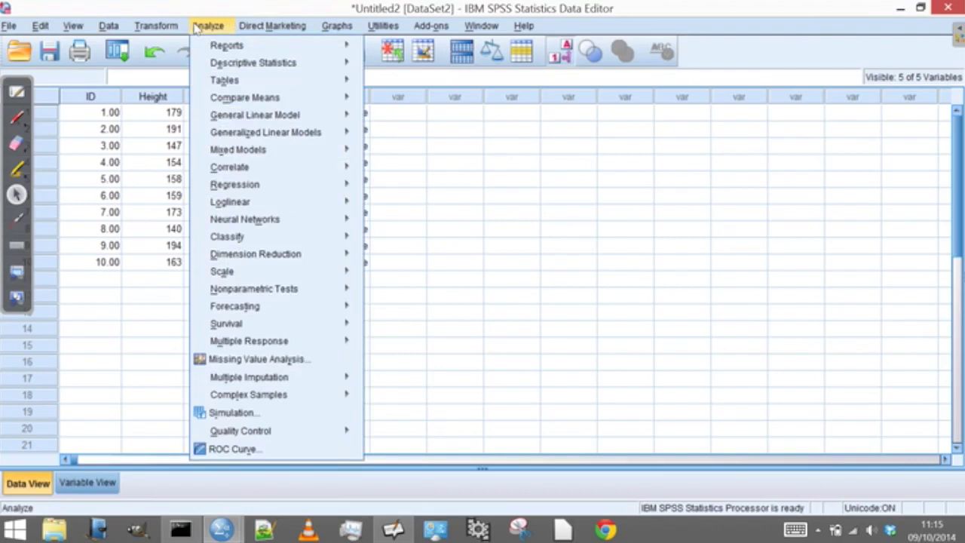
{"action": "mouse_move", "coordinate": [276, 64]}
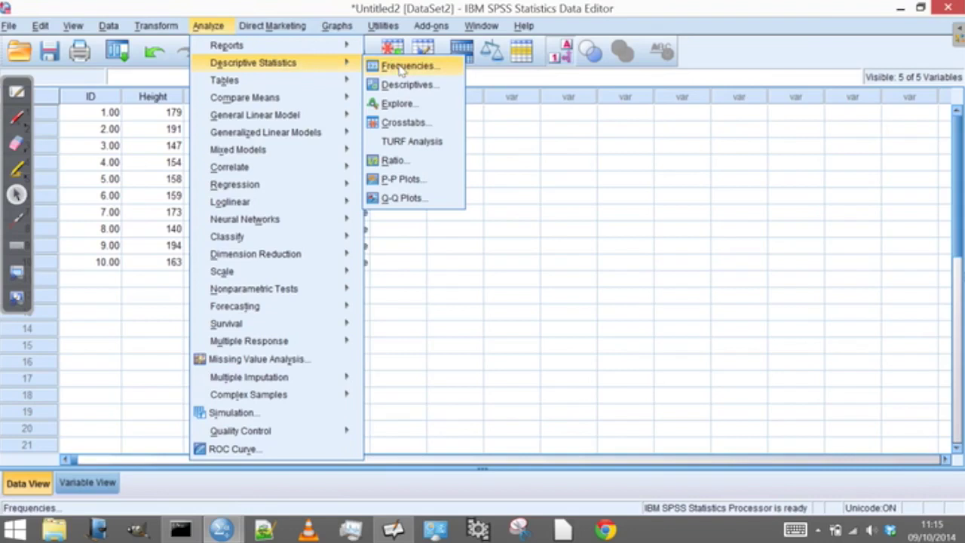
{"action": "left_click", "coordinate": [208, 25]}
{"action": "left_click", "coordinate": [208, 25]}
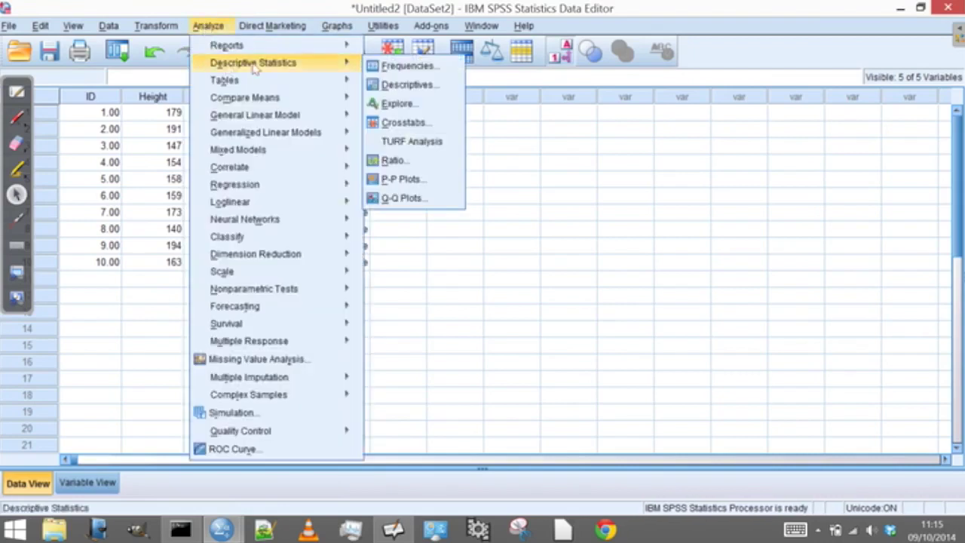
{"action": "left_click", "coordinate": [407, 67]}
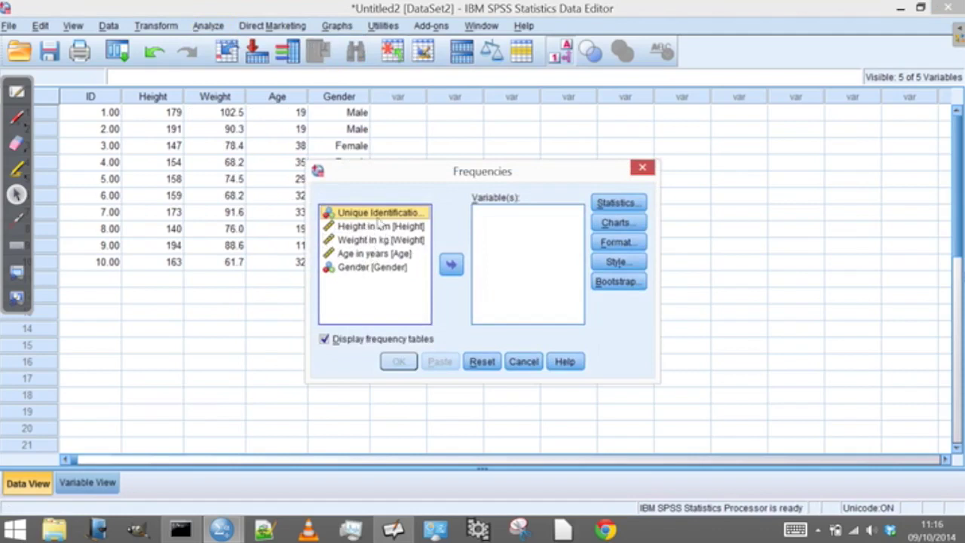
{"action": "left_click", "coordinate": [377, 267]}
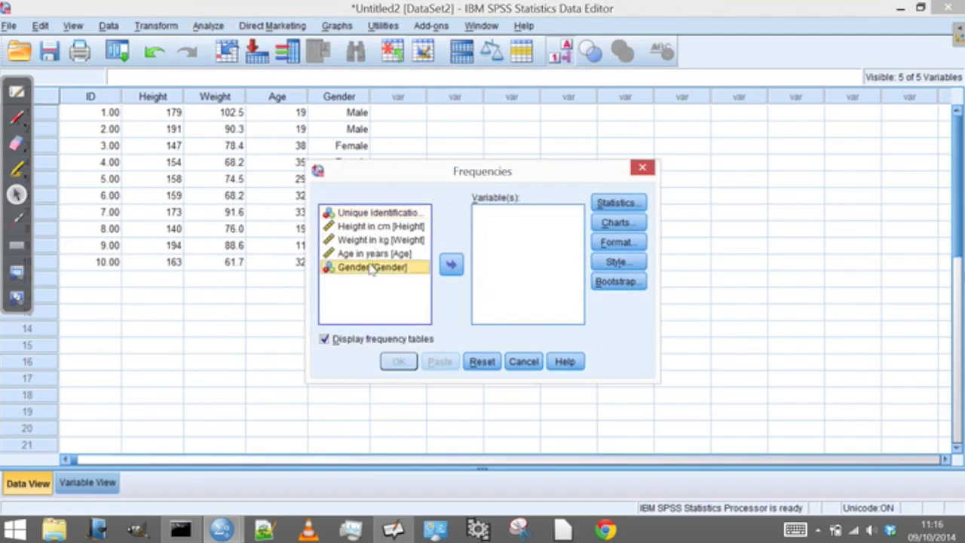
{"action": "left_click", "coordinate": [451, 264]}
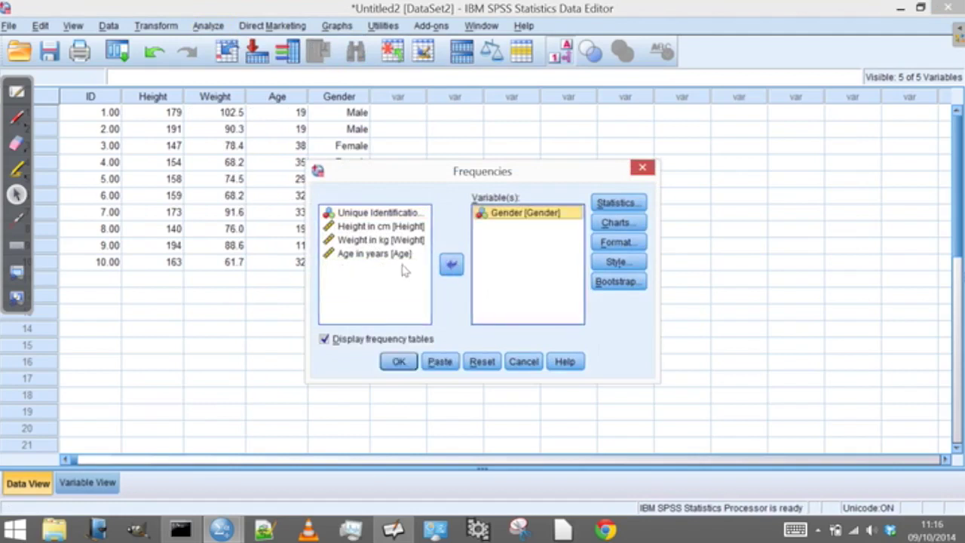
{"action": "left_click", "coordinate": [617, 204]}
{"action": "left_click_drag", "start_coordinate": [469, 126], "coordinate": [704, 130]}
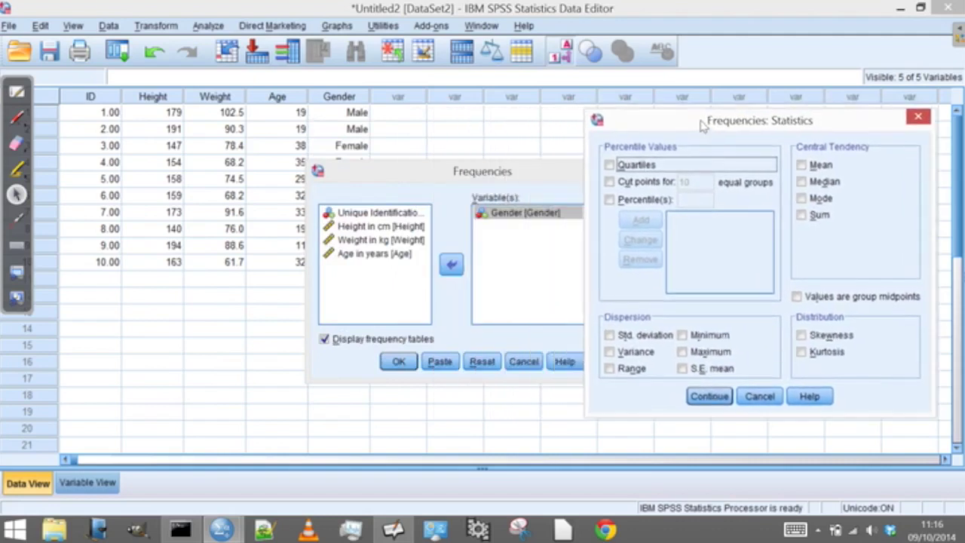
{"action": "left_click", "coordinate": [802, 165]}
{"action": "left_click", "coordinate": [801, 183]}
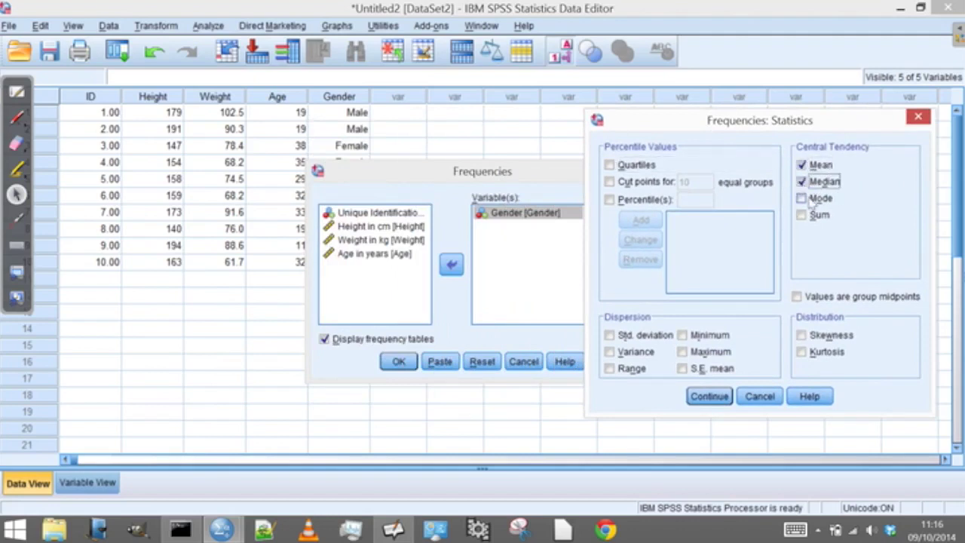
{"action": "left_click", "coordinate": [802, 199]}
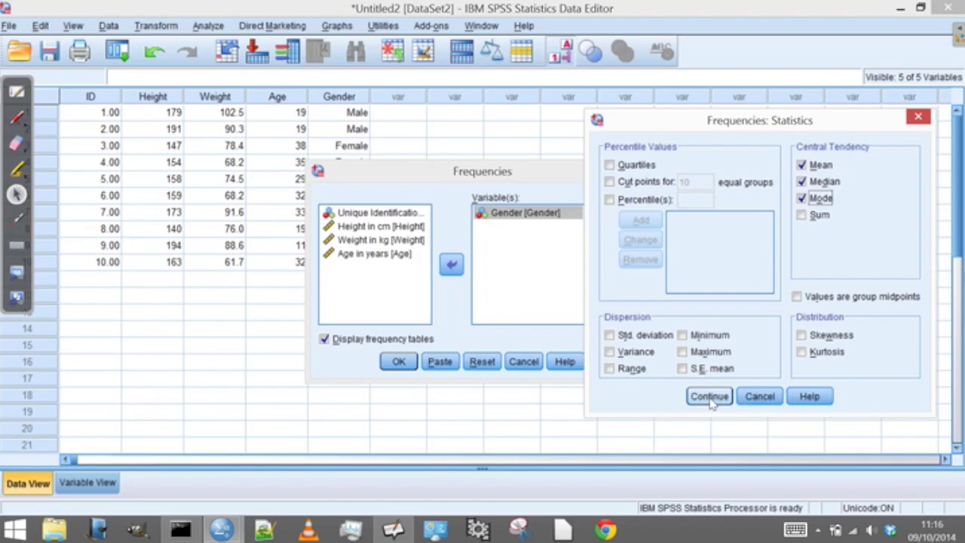
{"action": "left_click", "coordinate": [759, 397]}
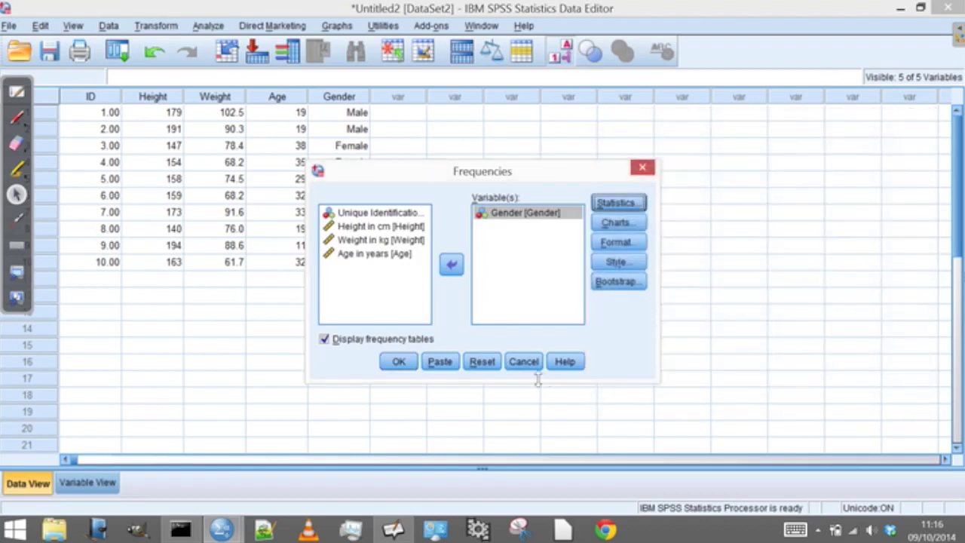
{"action": "left_click", "coordinate": [522, 364]}
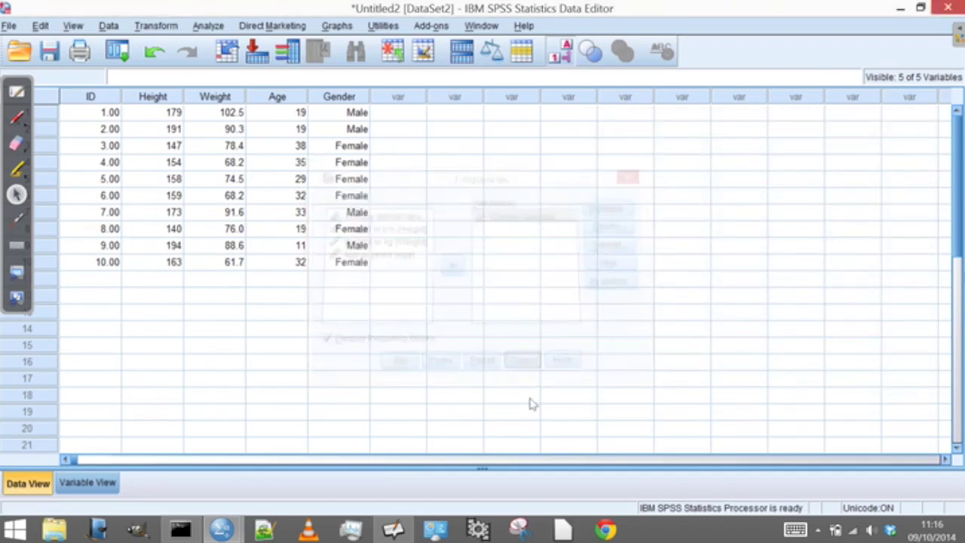
Start a new Frequencies analysis and request the mean, median and mode as its statistics
{"action": "left_click", "coordinate": [204, 27]}
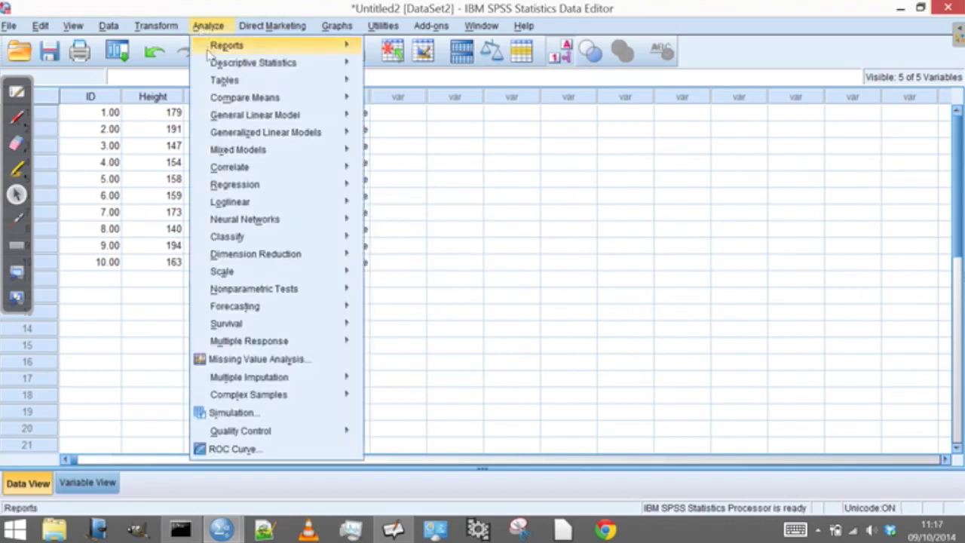
{"action": "mouse_move", "coordinate": [216, 68]}
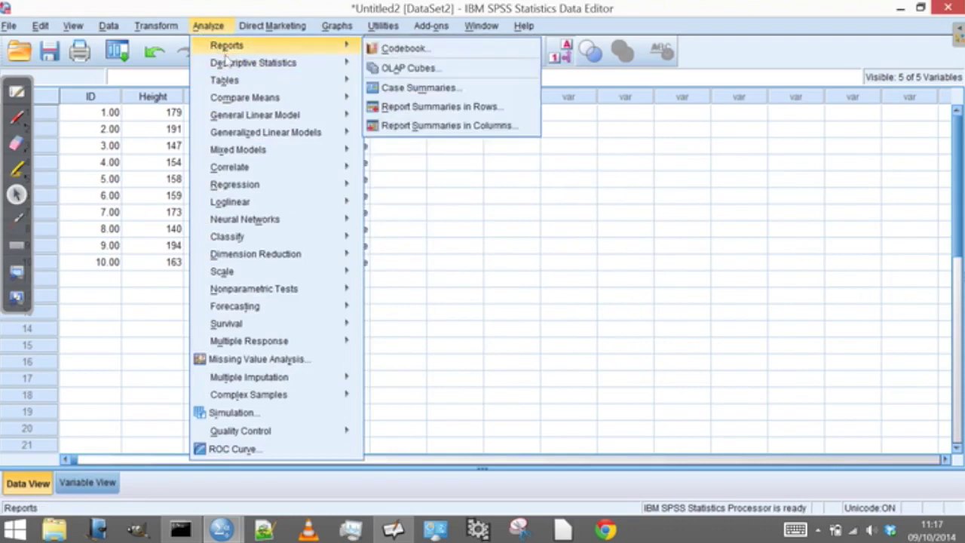
{"action": "left_click", "coordinate": [401, 66]}
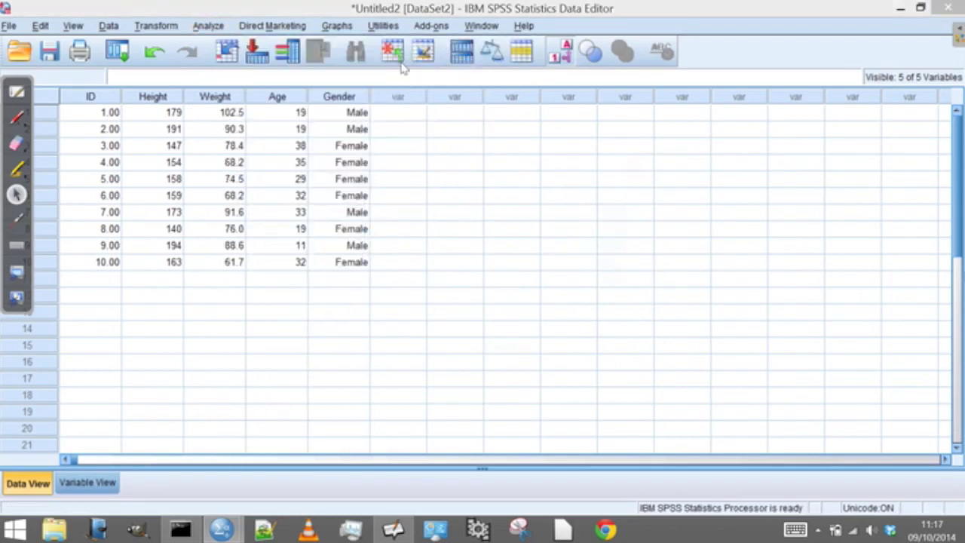
{"action": "left_click", "coordinate": [626, 207]}
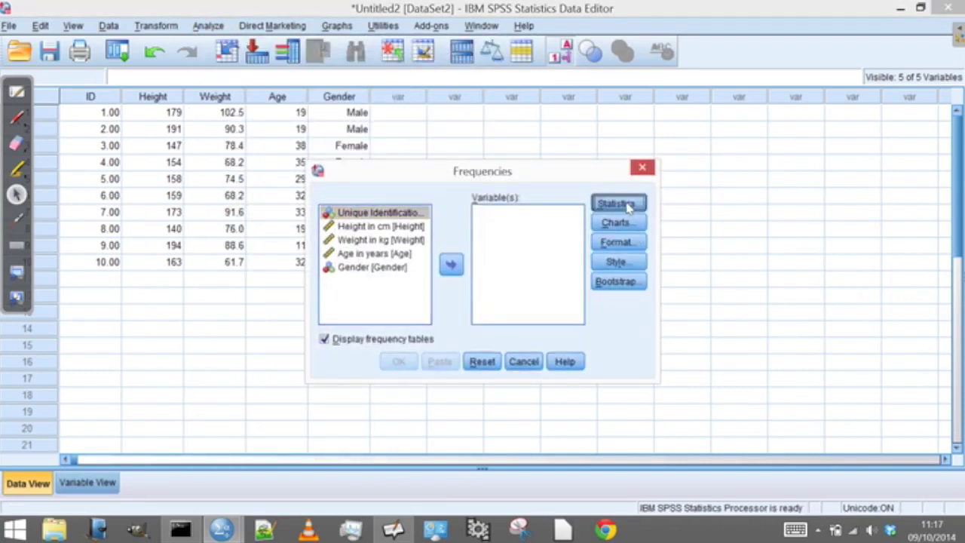
{"action": "left_click", "coordinate": [524, 174]}
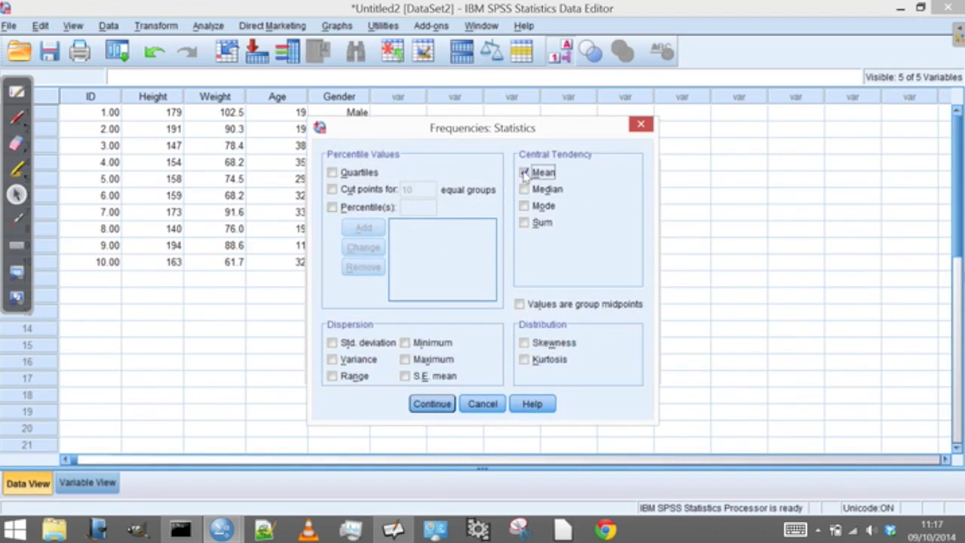
{"action": "left_click", "coordinate": [526, 190]}
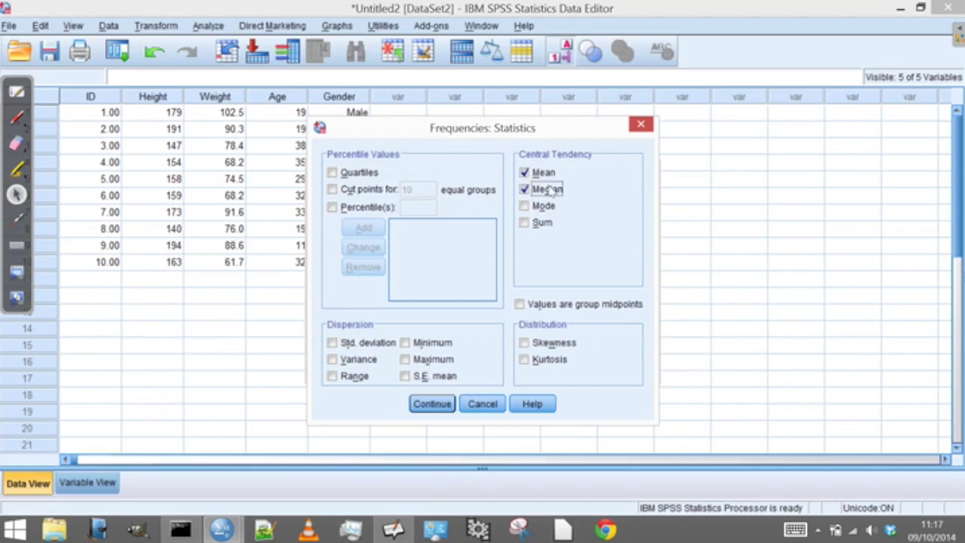
{"action": "left_click", "coordinate": [523, 206]}
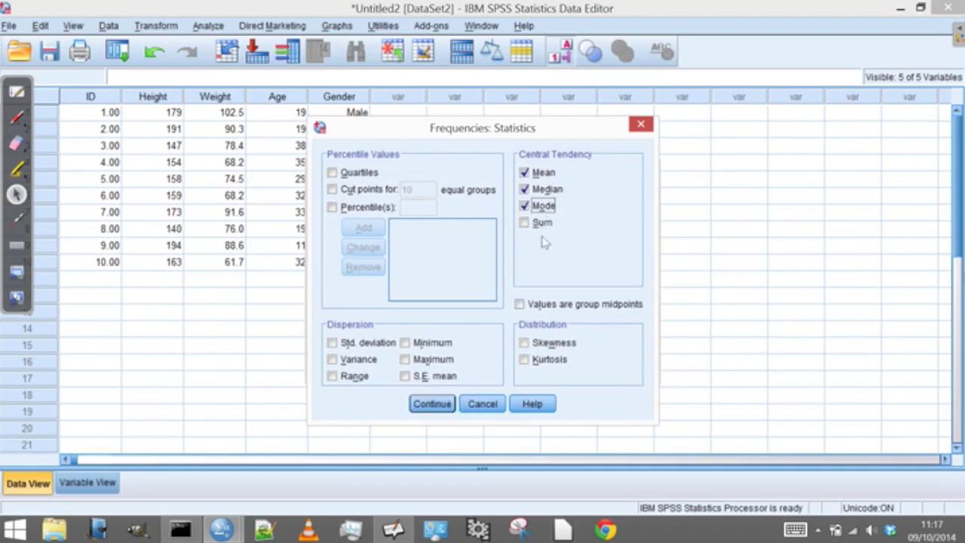
{"action": "left_click", "coordinate": [431, 405]}
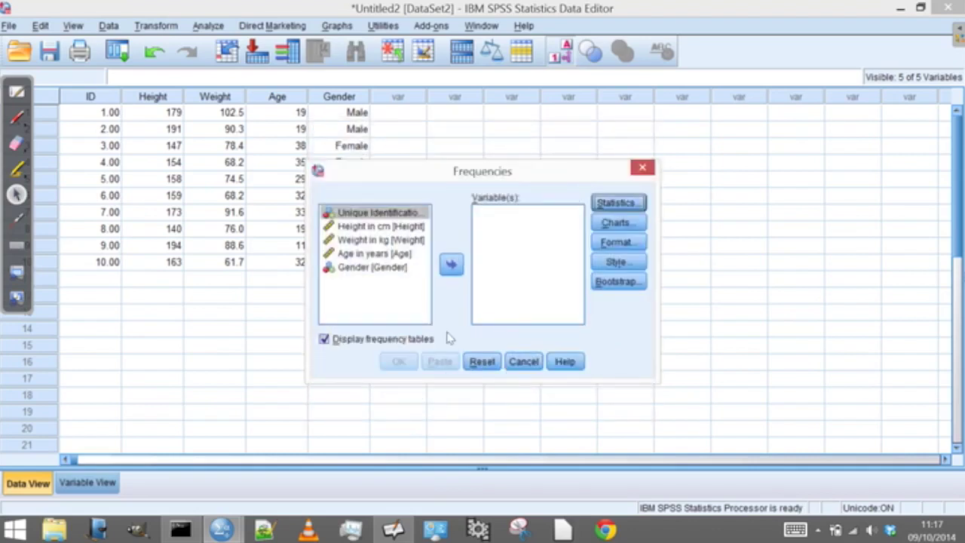
Add Gender as the analysis variable, run the Frequencies analysis and view its output tables
{"action": "left_click", "coordinate": [373, 227]}
{"action": "left_click", "coordinate": [351, 268]}
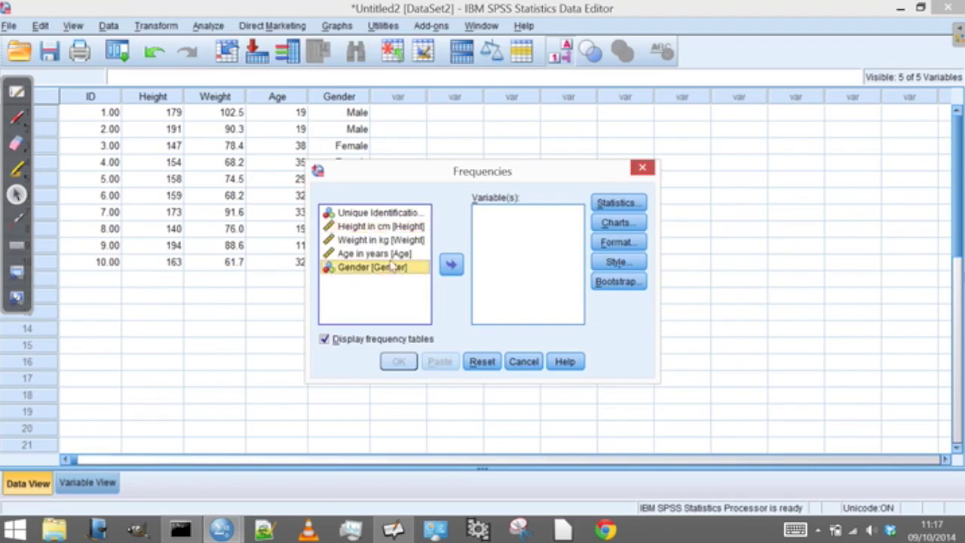
{"action": "left_click", "coordinate": [451, 263]}
{"action": "left_click", "coordinate": [399, 361]}
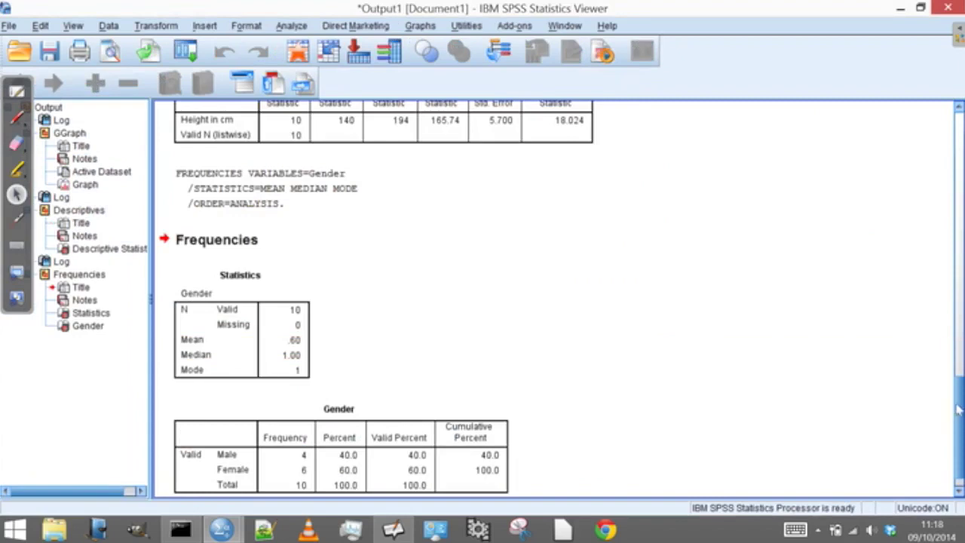
{"action": "scroll", "coordinate": [955, 411], "scroll_direction": "down", "scroll_amount": 1}
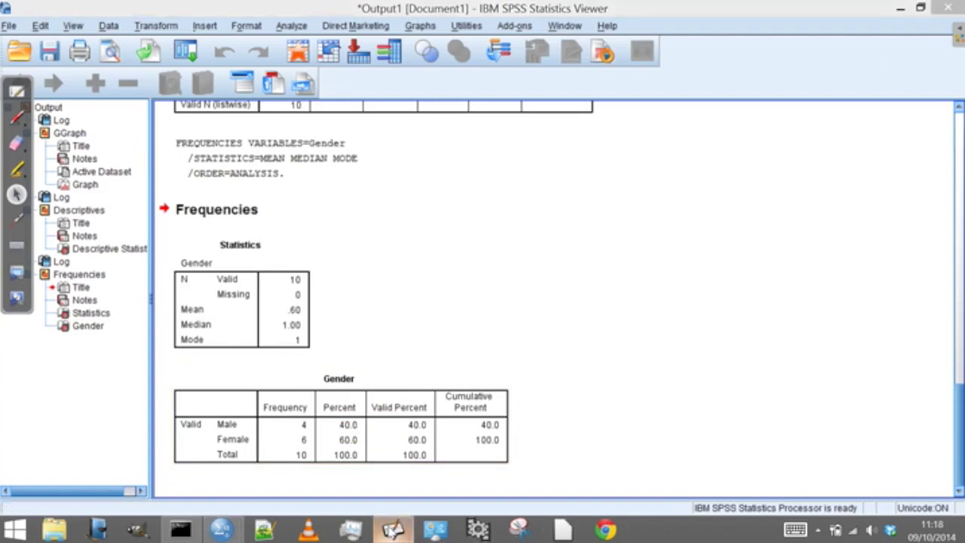
Switch to the lecture presentation in Open-Sankoré and advance from the Categorical Data slide to the Histogram slide
{"action": "left_click", "coordinate": [9, 91]}
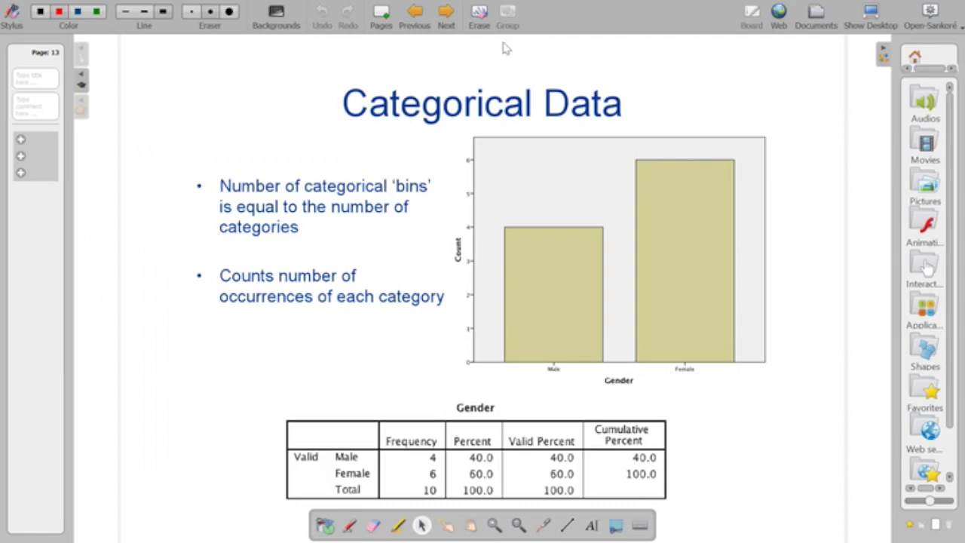
{"action": "left_click", "coordinate": [447, 17]}
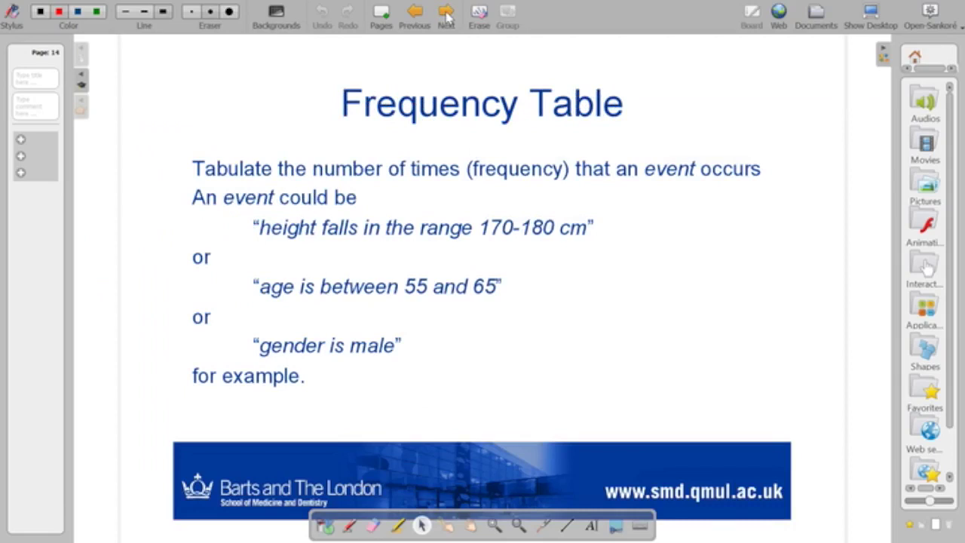
{"action": "left_click", "coordinate": [446, 15]}
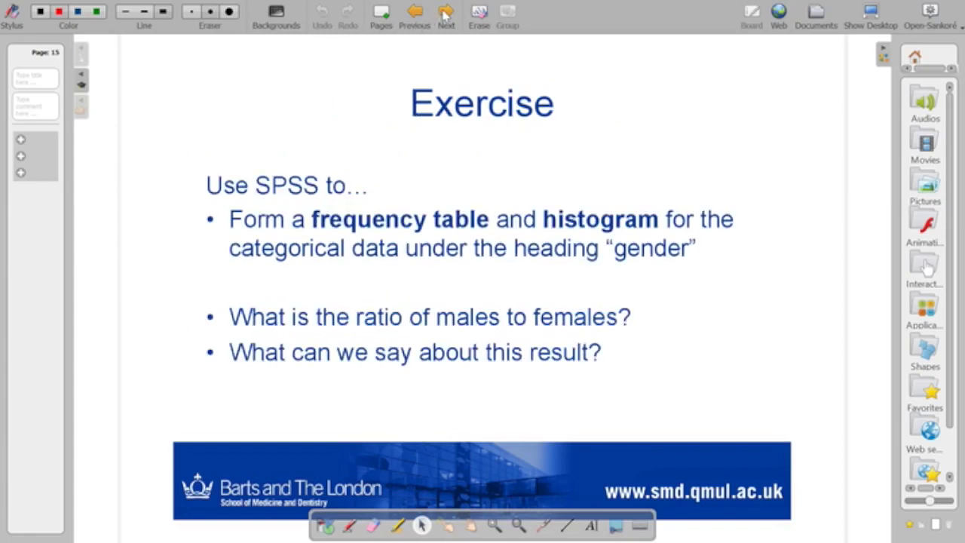
{"action": "left_click", "coordinate": [446, 15]}
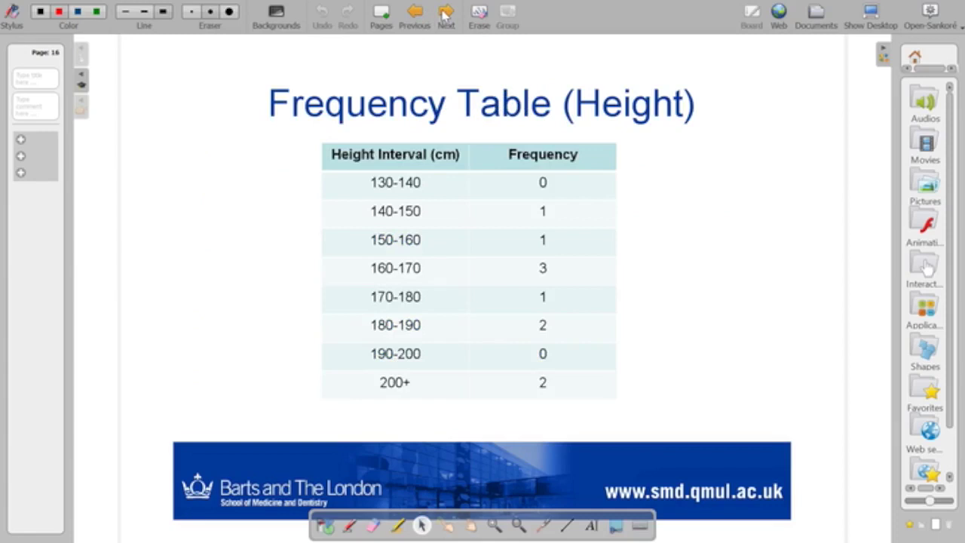
{"action": "left_click", "coordinate": [446, 15]}
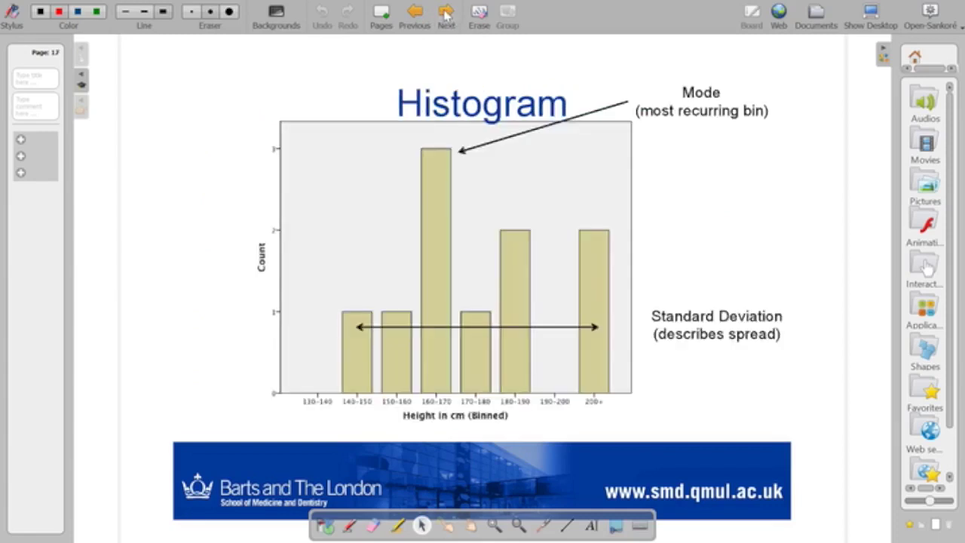
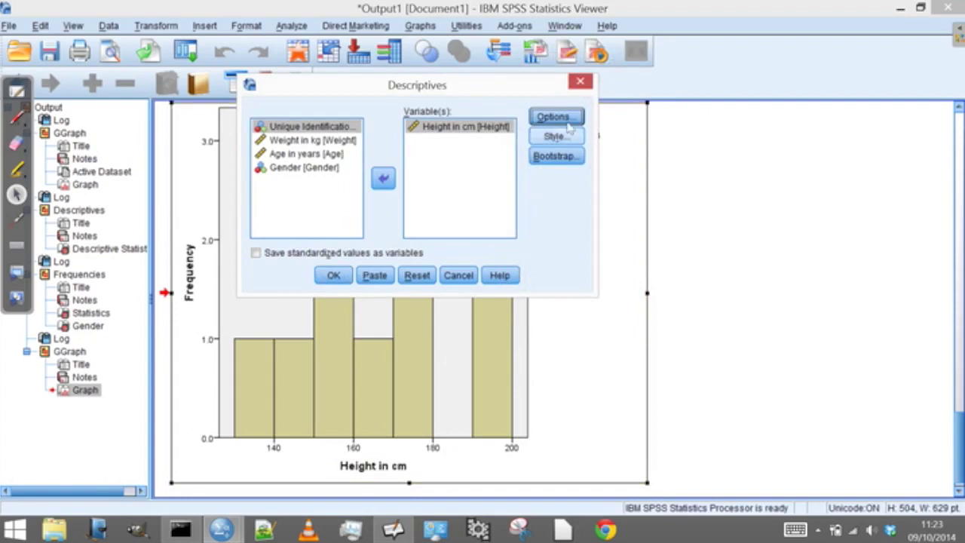
Run the Descriptives analysis for Height in cm with mean, standard deviation, minimum, maximum and S.E. mean
{"action": "left_click", "coordinate": [556, 117]}
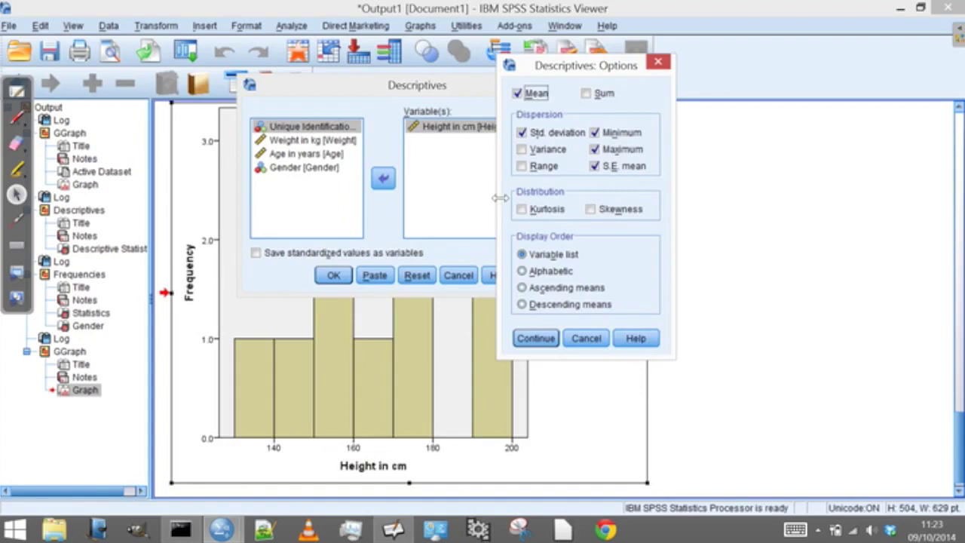
{"action": "left_click", "coordinate": [535, 339]}
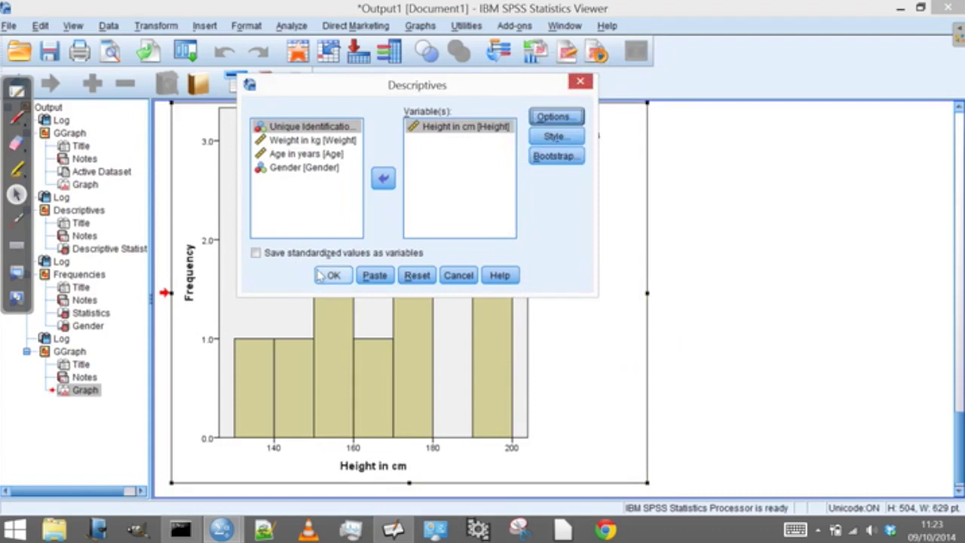
{"action": "left_click", "coordinate": [334, 276]}
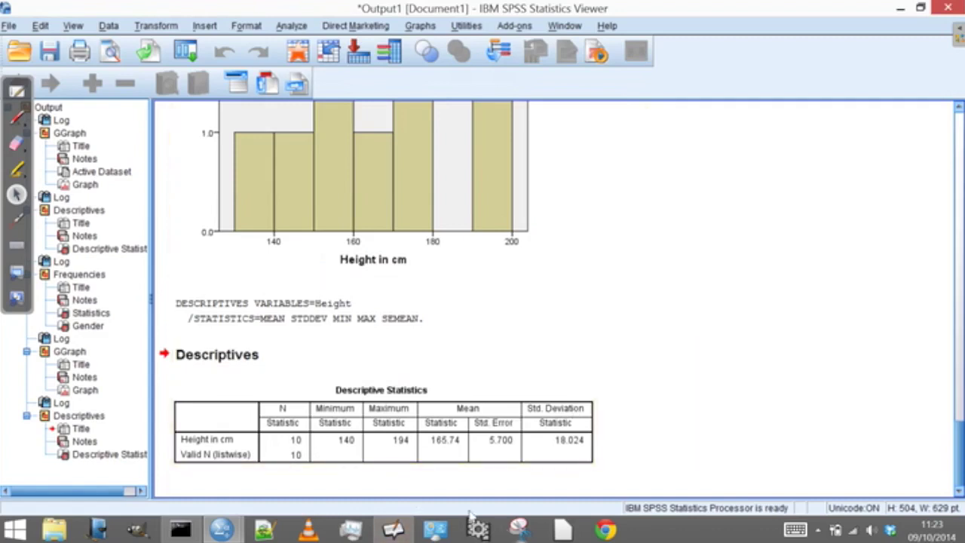
Switch to the lecture presentation in Open-Sankoré and advance to the n=10 slide on the height of males from Tatooine
{"action": "left_click", "coordinate": [19, 90]}
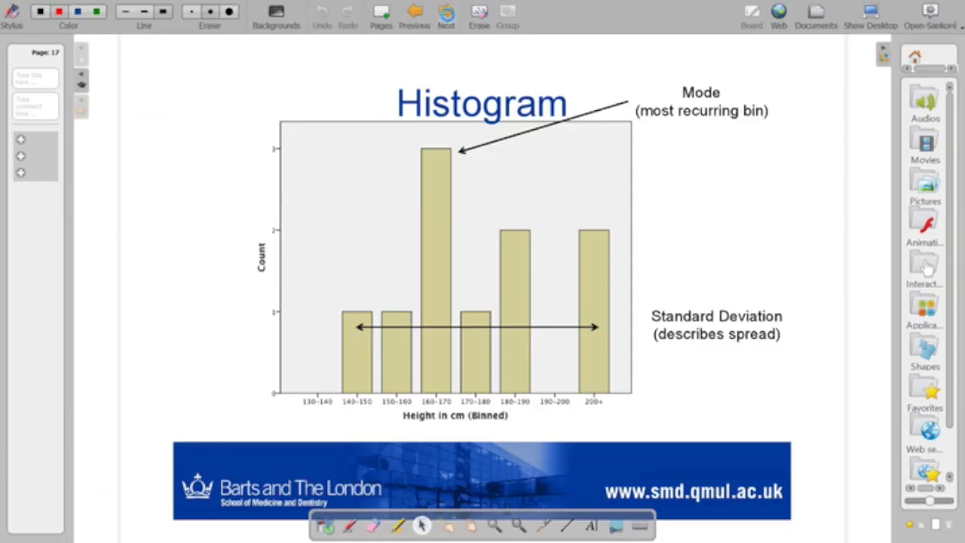
{"action": "left_click", "coordinate": [446, 15]}
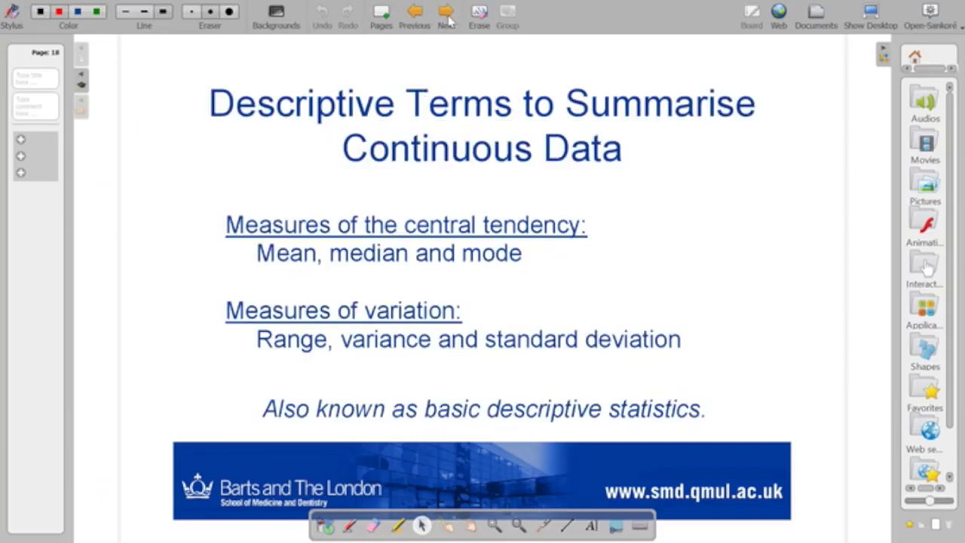
{"action": "left_click", "coordinate": [446, 17]}
{"action": "left_click", "coordinate": [447, 18]}
{"action": "left_click", "coordinate": [447, 18]}
{"action": "left_click", "coordinate": [448, 20]}
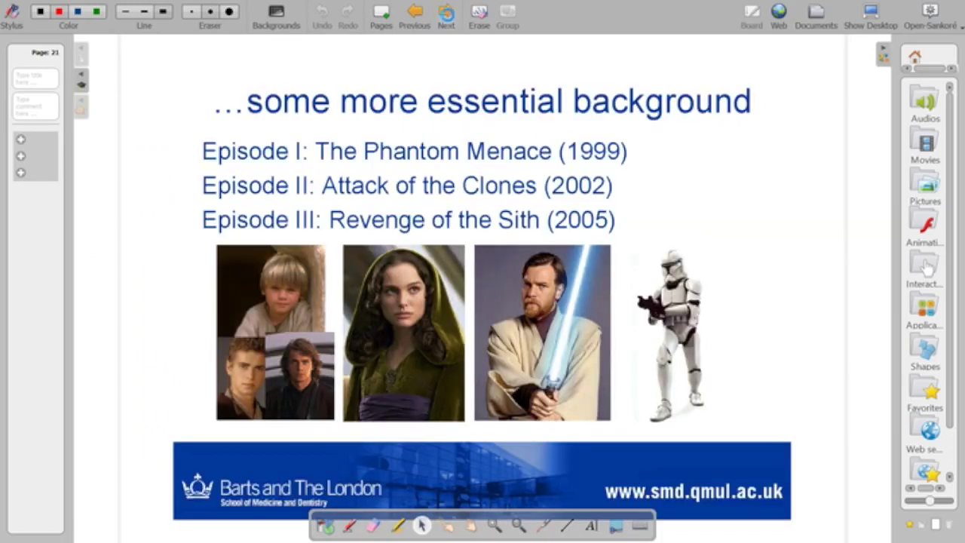
{"action": "left_click", "coordinate": [448, 21]}
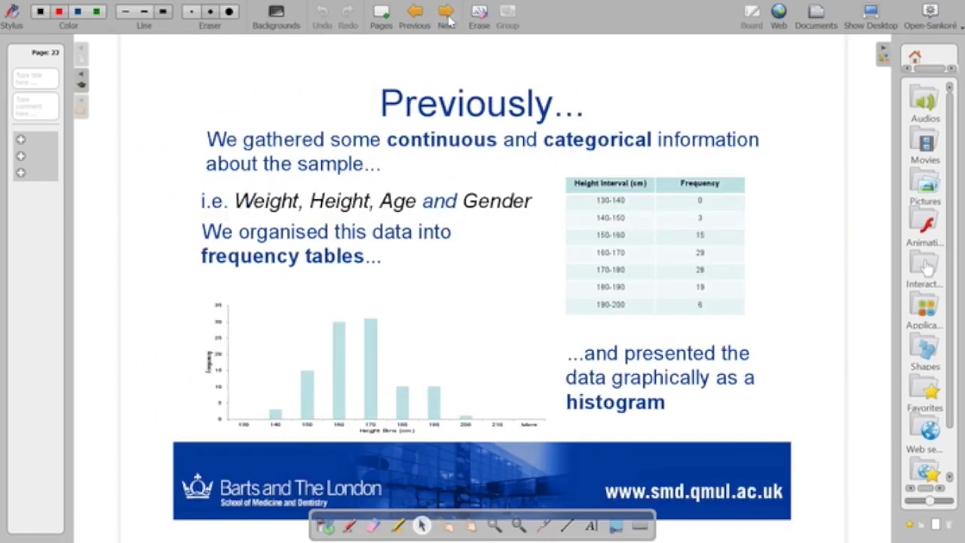
{"action": "left_click", "coordinate": [449, 22]}
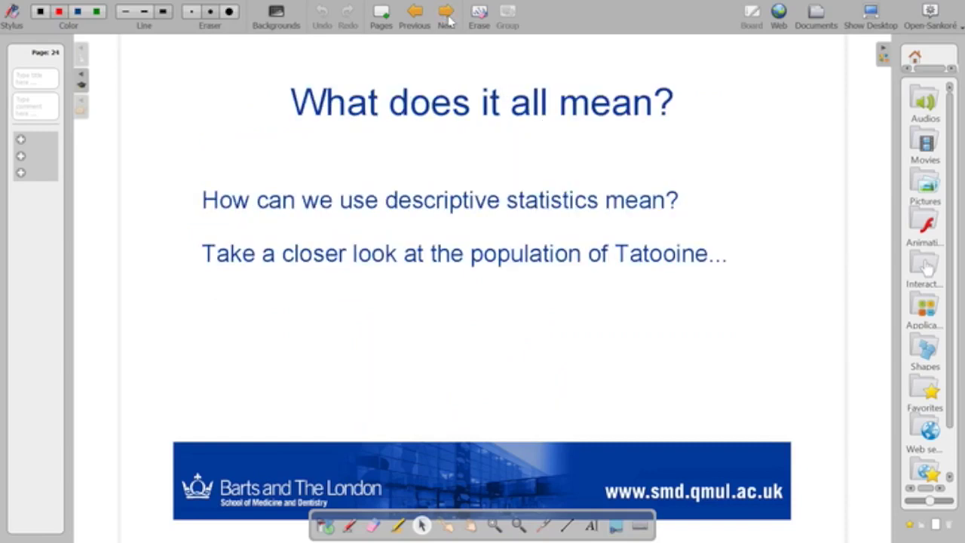
{"action": "left_click", "coordinate": [448, 21]}
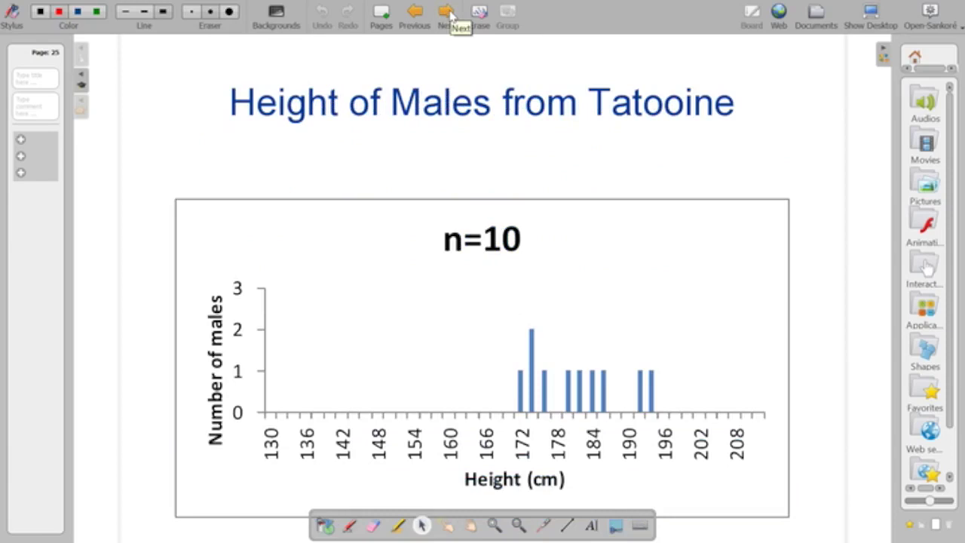
Advance through the Tatooine male height slides to n=100, and switch to the course page in the built-in web browser
{"action": "left_click", "coordinate": [451, 17]}
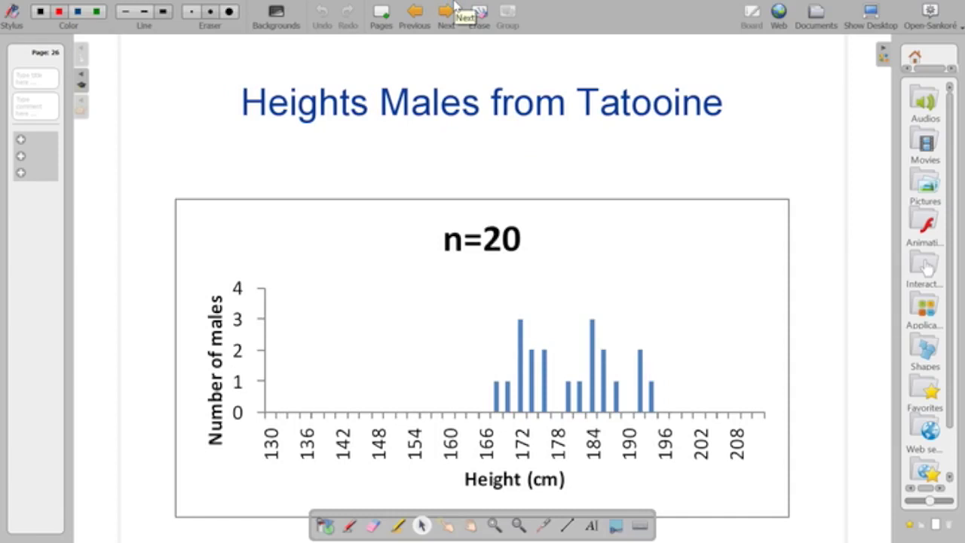
{"action": "left_click", "coordinate": [453, 9]}
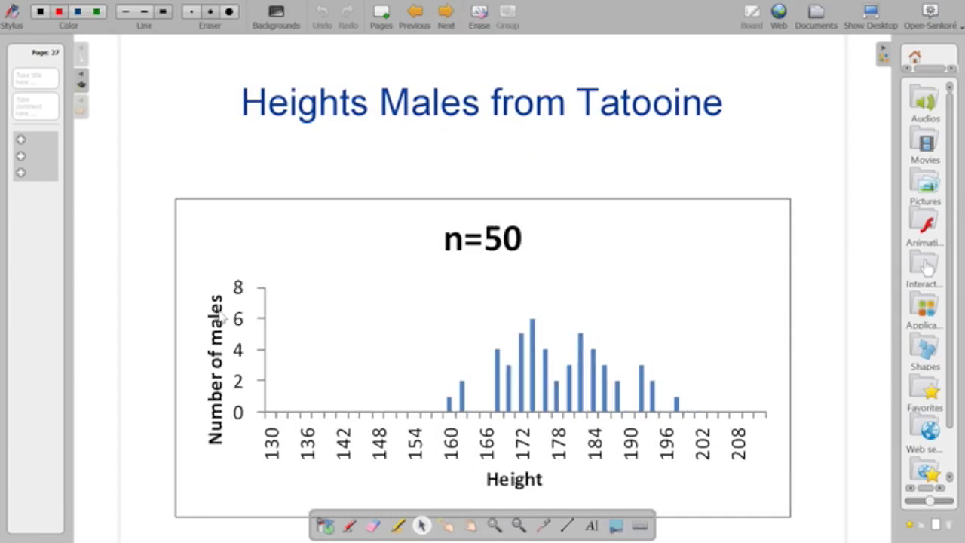
{"action": "left_click", "coordinate": [446, 19]}
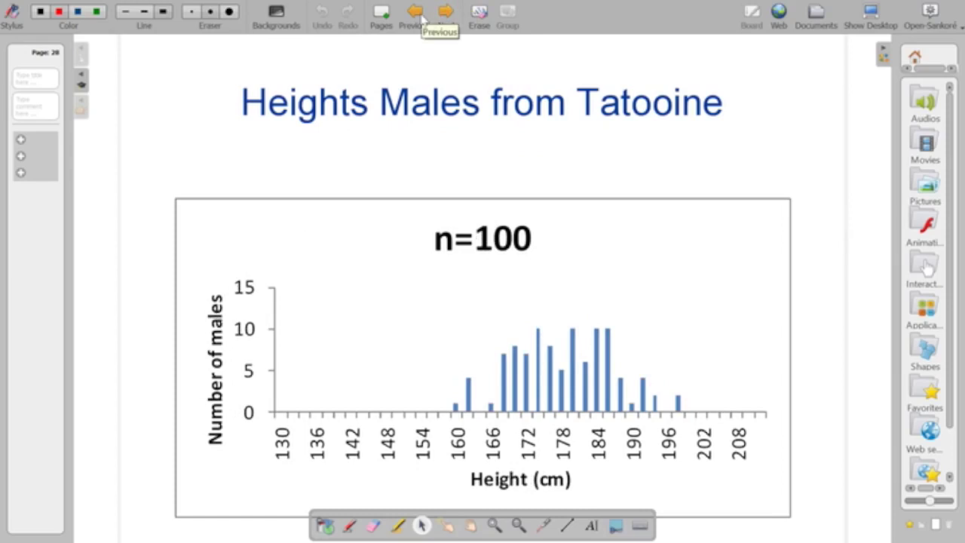
{"action": "left_click", "coordinate": [780, 15]}
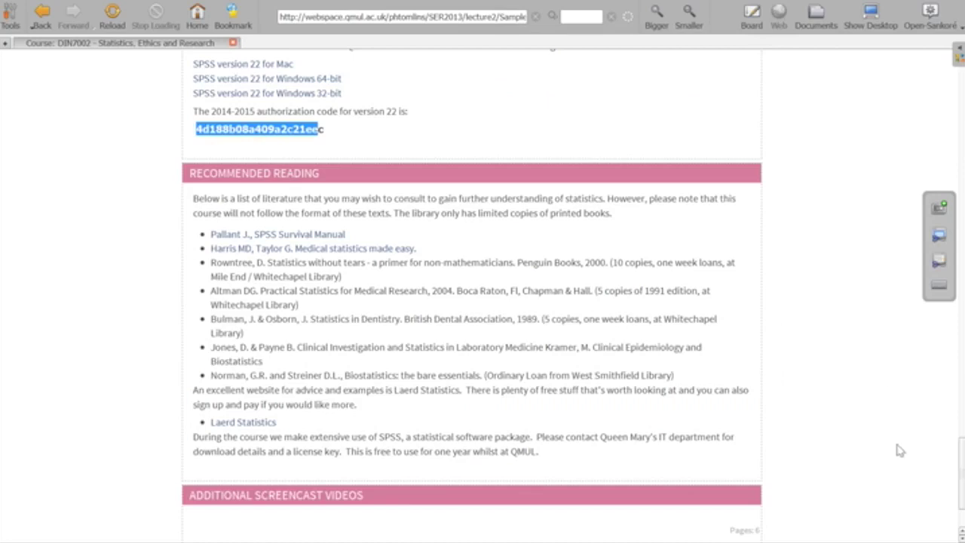
Download the Lecture 2 "Sample of a population (n=100)" file from the Statistics Data section and open it in SPSS
{"action": "scroll", "coordinate": [960, 452], "scroll_direction": "up", "scroll_amount": 10}
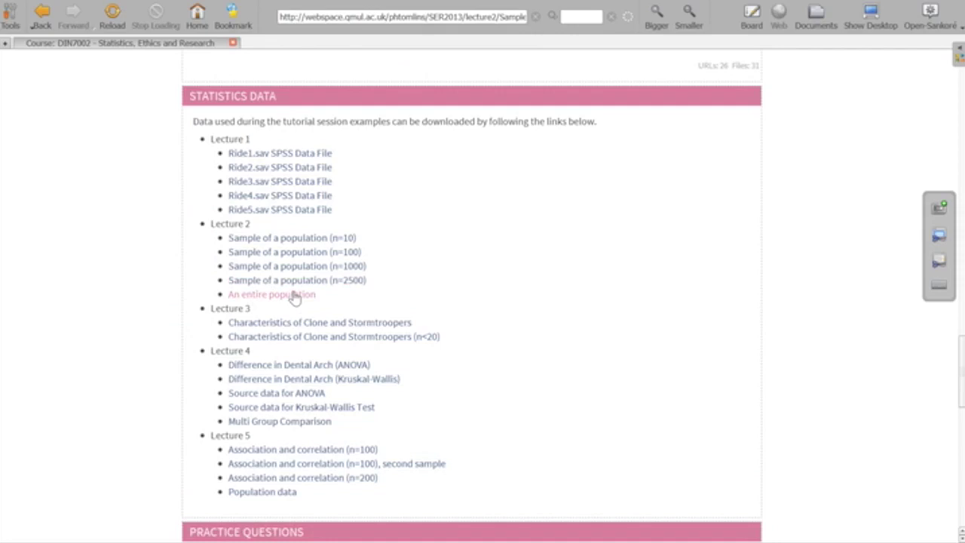
{"action": "left_click", "coordinate": [293, 253]}
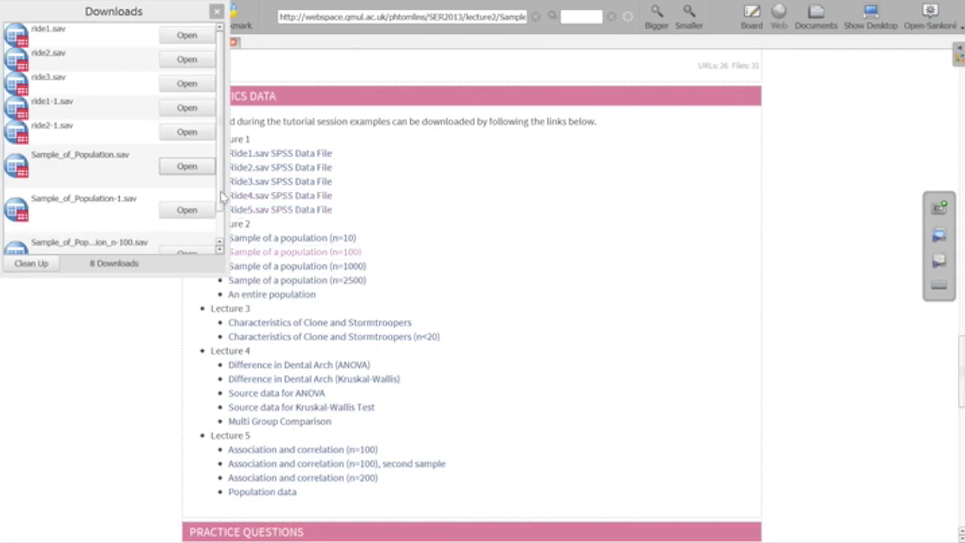
{"action": "scroll", "coordinate": [211, 204], "scroll_direction": "down", "scroll_amount": 1}
{"action": "left_click", "coordinate": [189, 233]}
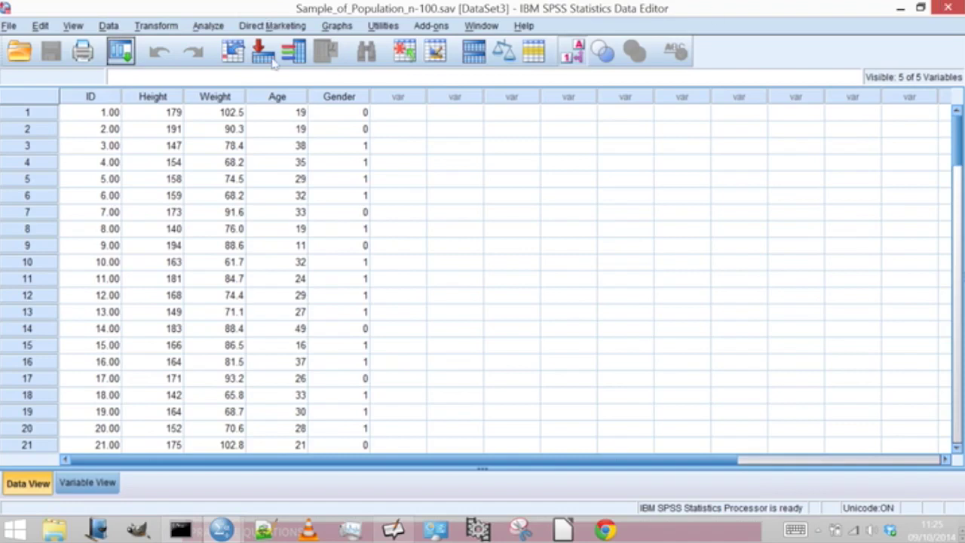
{"action": "left_click", "coordinate": [208, 25]}
{"action": "mouse_move", "coordinate": [279, 66]}
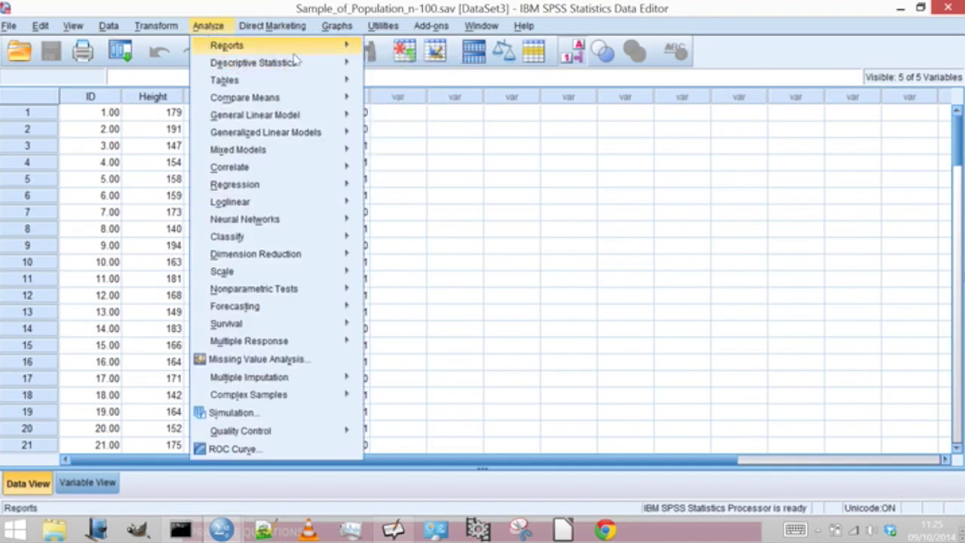
{"action": "left_click", "coordinate": [212, 26]}
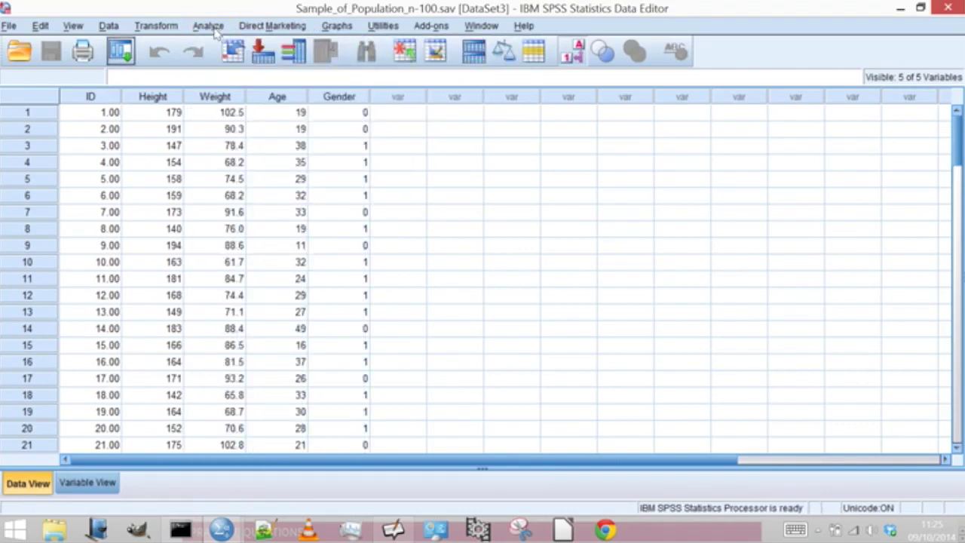
{"action": "left_click", "coordinate": [209, 27]}
{"action": "left_click", "coordinate": [215, 27]}
{"action": "left_click", "coordinate": [210, 26]}
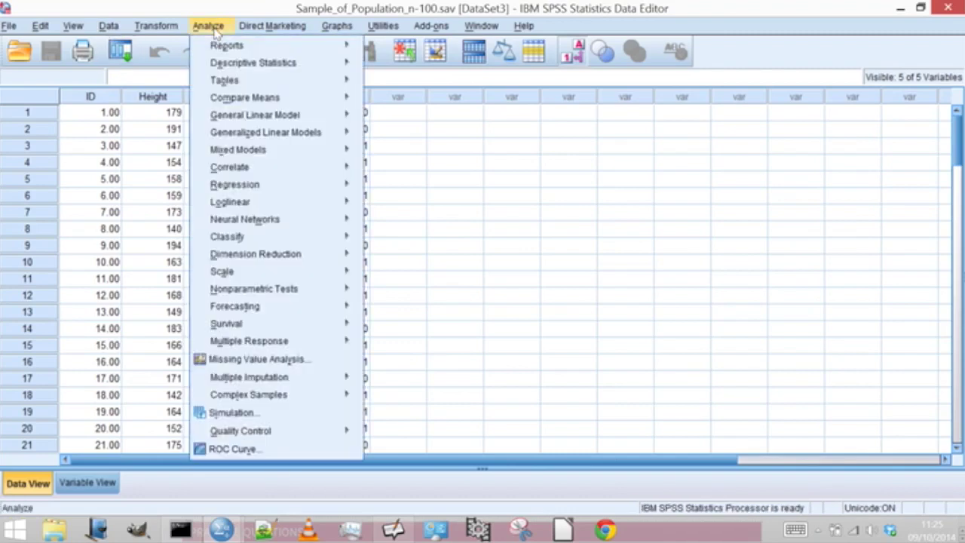
{"action": "mouse_move", "coordinate": [249, 65]}
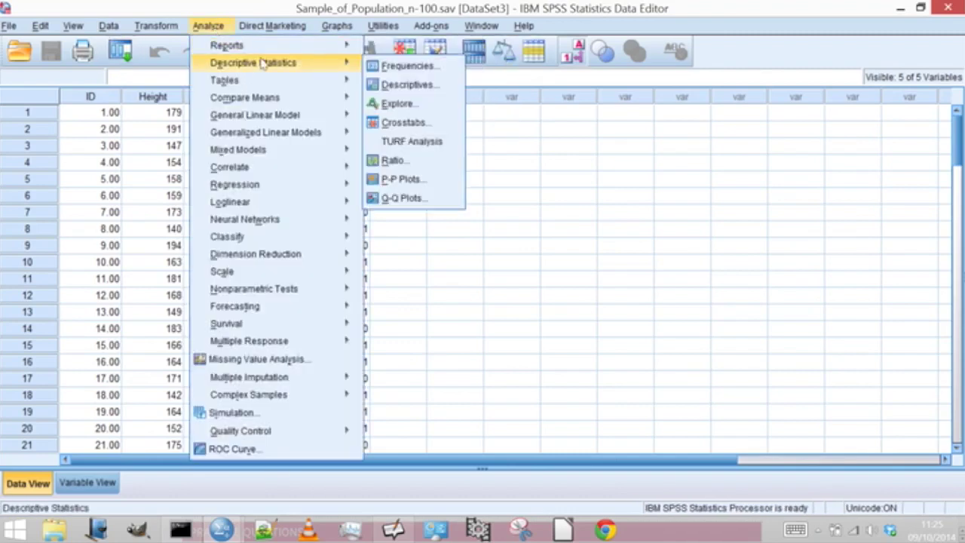
{"action": "left_click", "coordinate": [408, 85]}
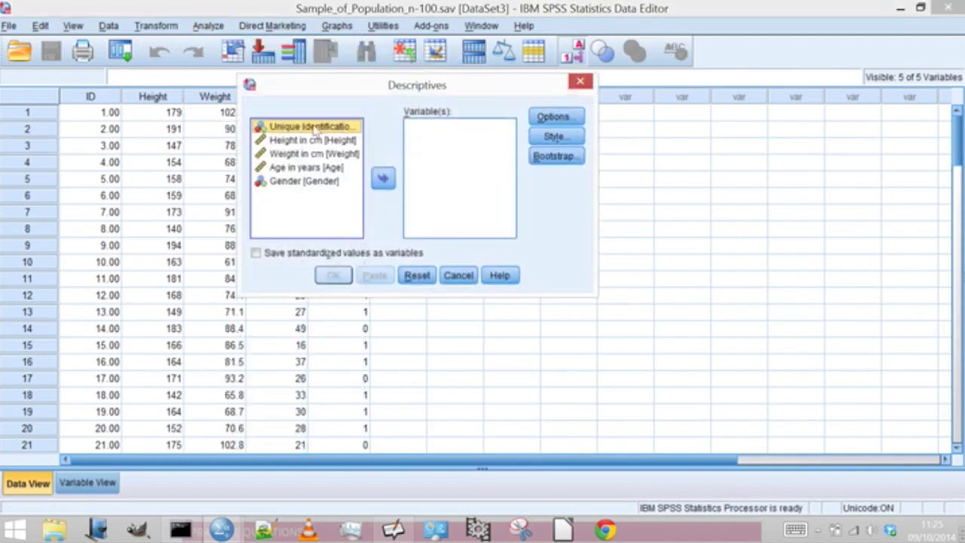
{"action": "left_click", "coordinate": [304, 140]}
{"action": "left_click", "coordinate": [383, 178]}
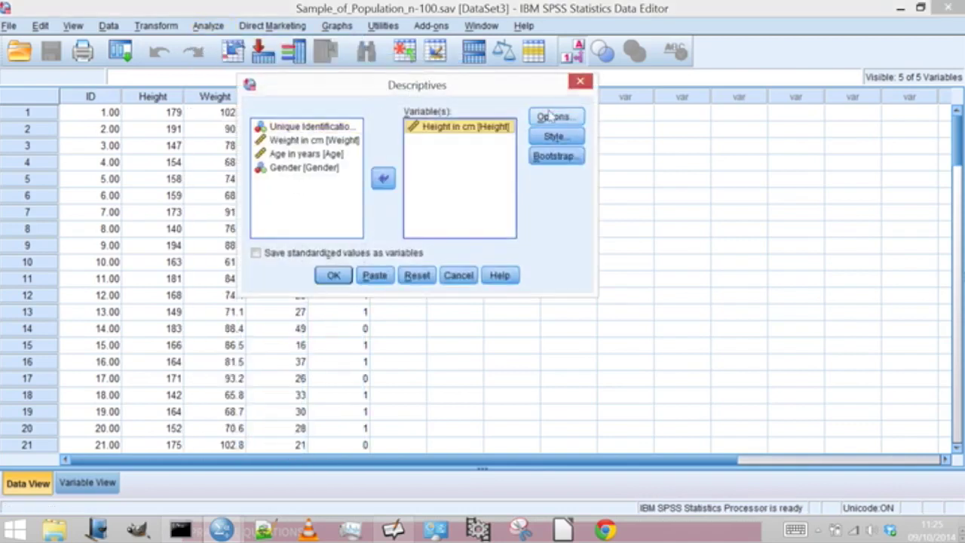
{"action": "left_click", "coordinate": [550, 116]}
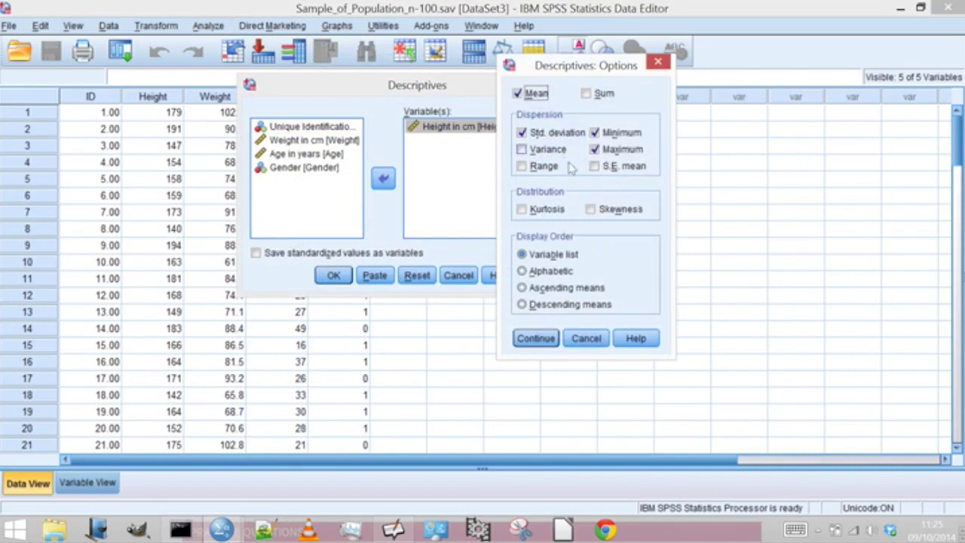
{"action": "left_click_drag", "start_coordinate": [588, 66], "coordinate": [681, 54]}
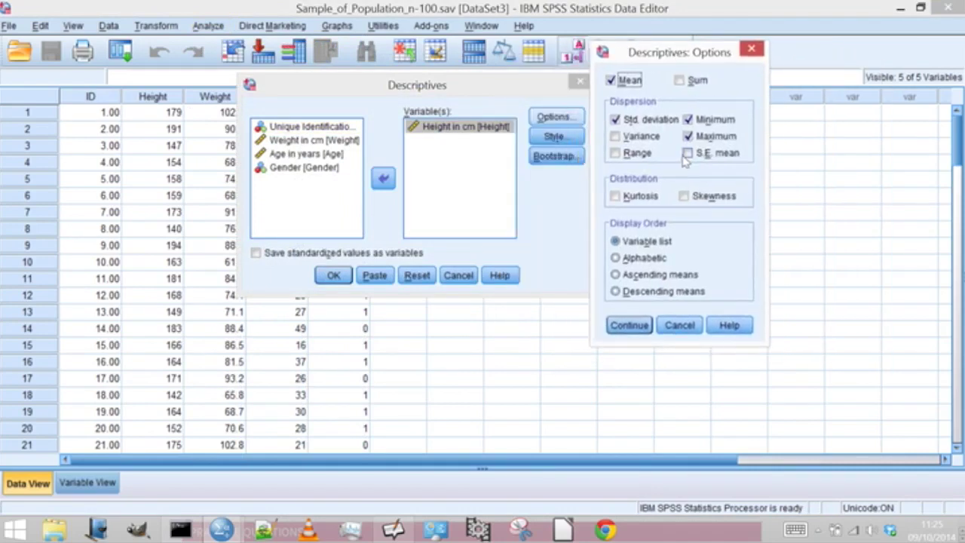
{"action": "left_click", "coordinate": [688, 153]}
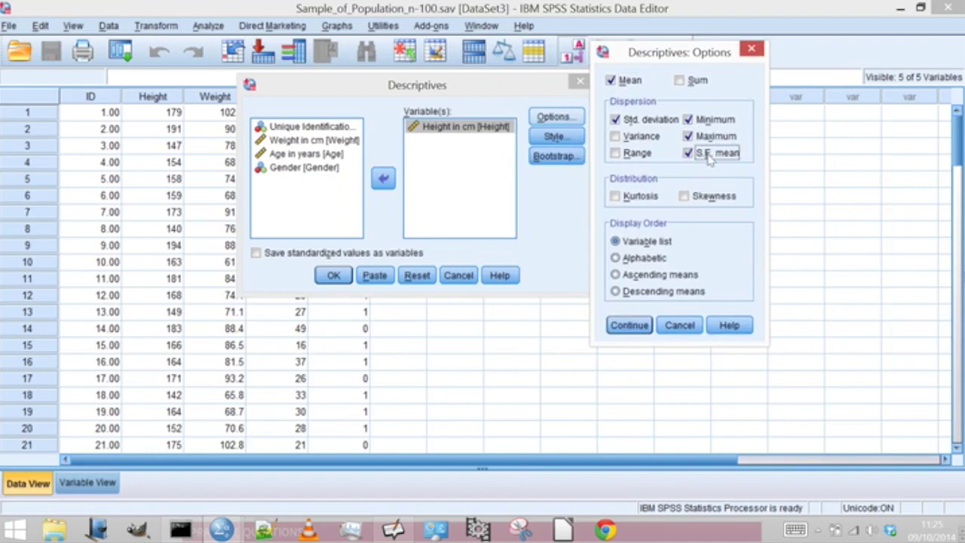
{"action": "left_click", "coordinate": [632, 330]}
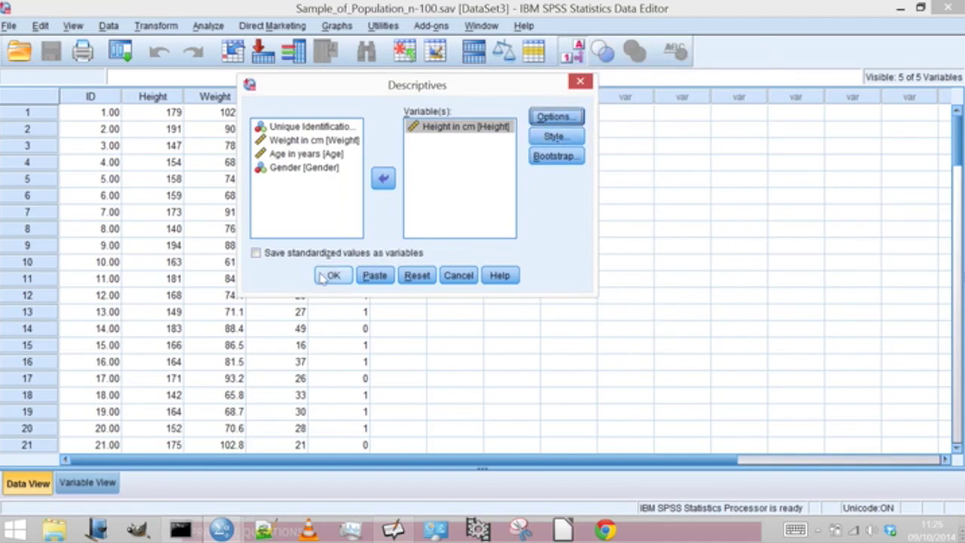
{"action": "left_click", "coordinate": [459, 275]}
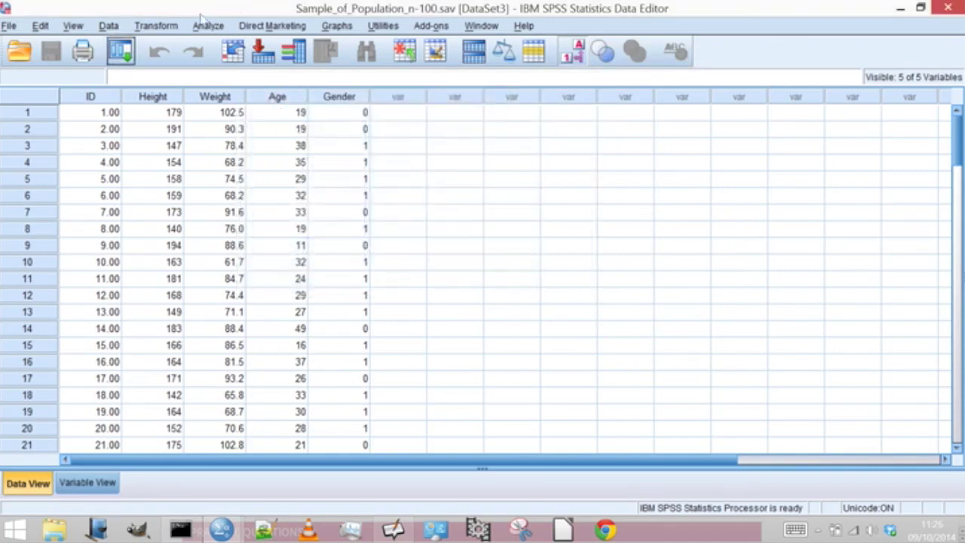
Start a Descriptives analysis on the n=100 sample with Height in cm as the variable
{"action": "left_click", "coordinate": [207, 26]}
{"action": "mouse_move", "coordinate": [351, 65]}
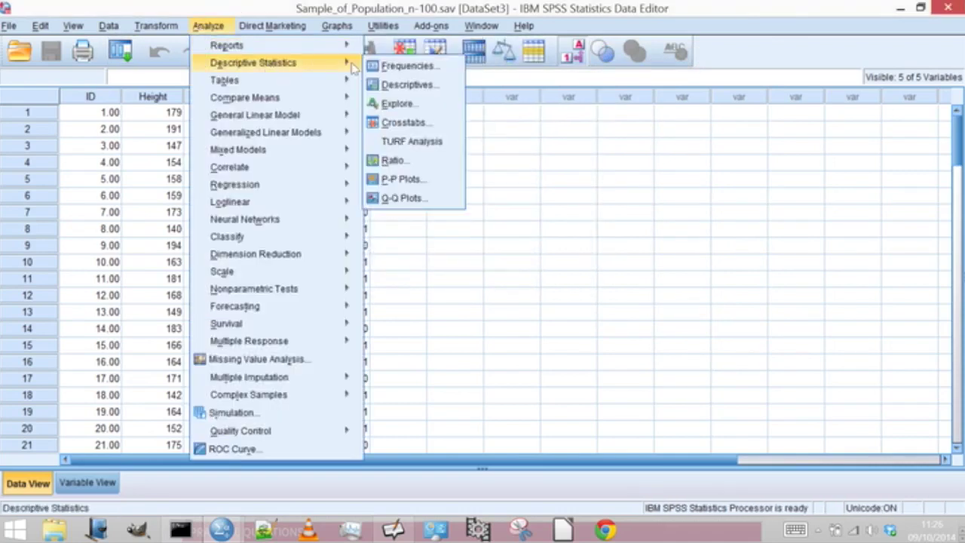
{"action": "left_click", "coordinate": [411, 86]}
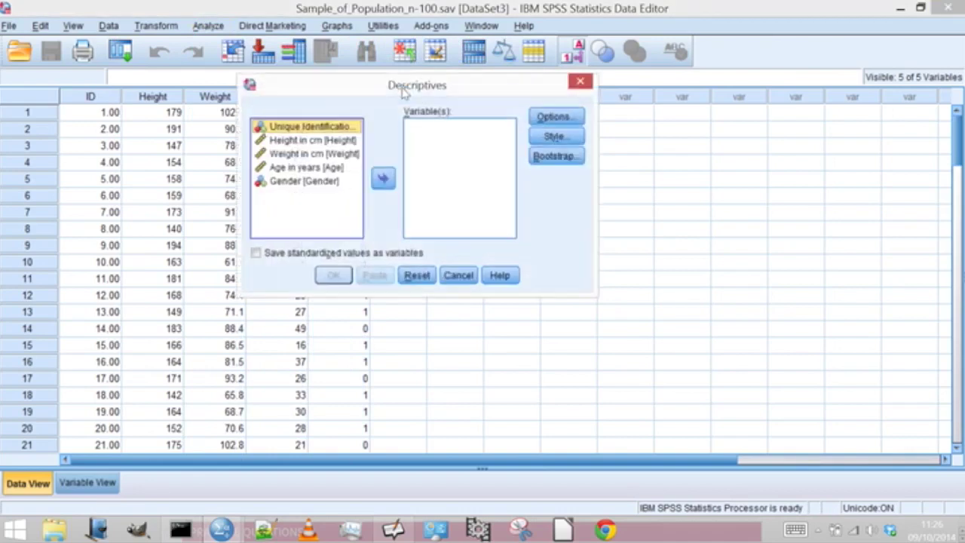
{"action": "left_click", "coordinate": [301, 140]}
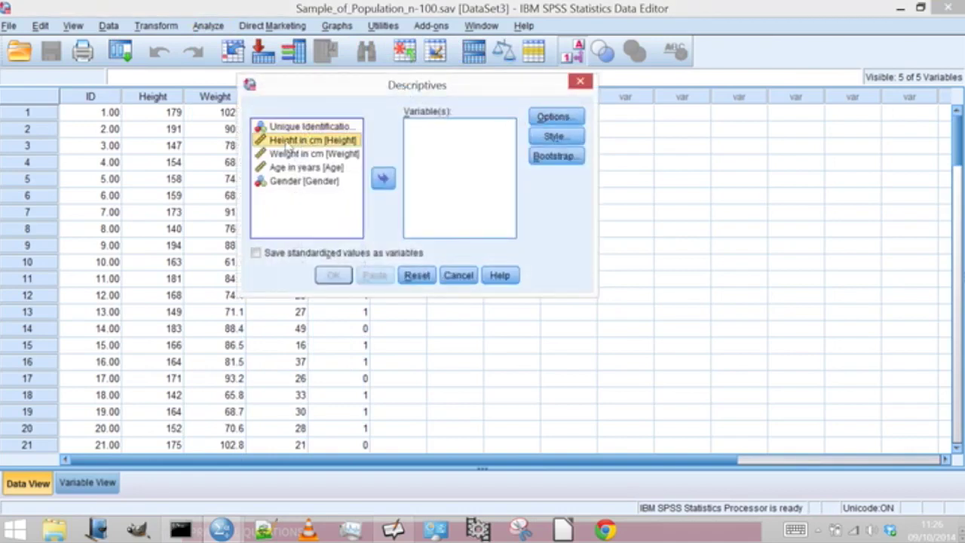
{"action": "left_click", "coordinate": [383, 179]}
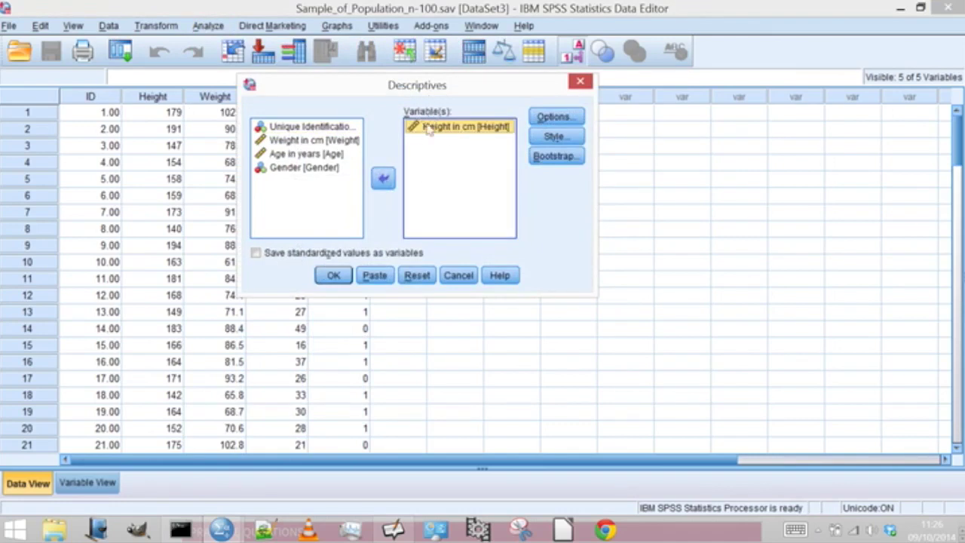
Include S.E. mean alongside the mean, standard deviation, minimum and maximum, and run the Height analysis
{"action": "left_click", "coordinate": [540, 117]}
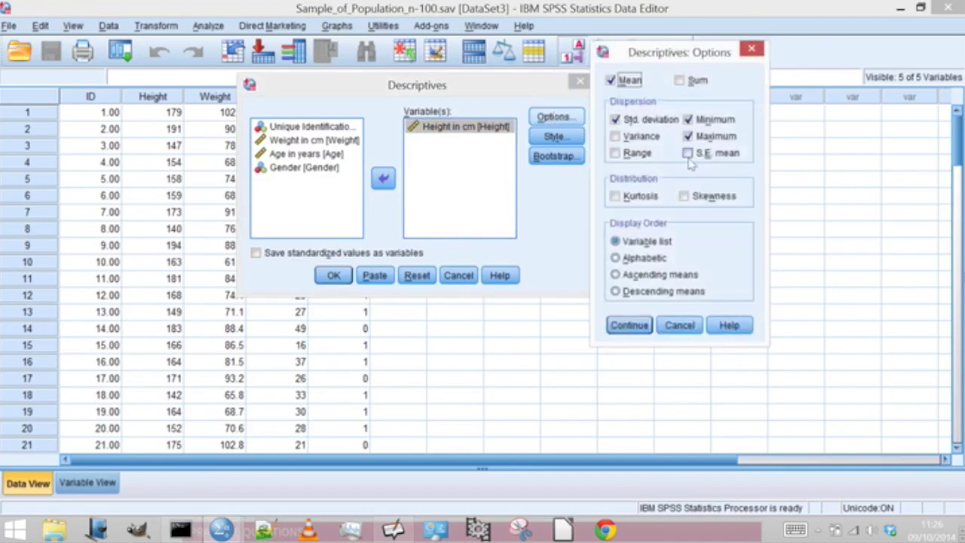
{"action": "left_click", "coordinate": [687, 153]}
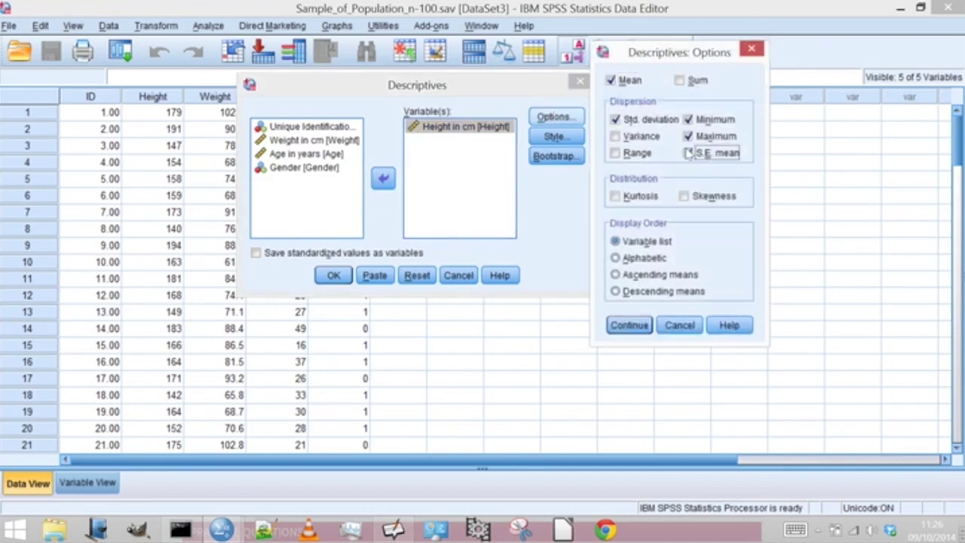
{"action": "left_click", "coordinate": [628, 326]}
{"action": "left_click", "coordinate": [625, 328]}
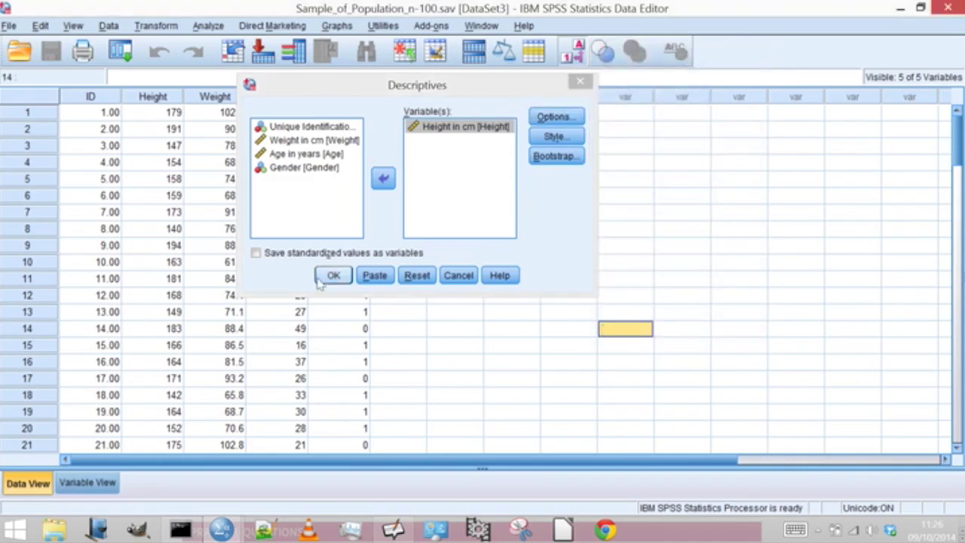
{"action": "left_click", "coordinate": [555, 117]}
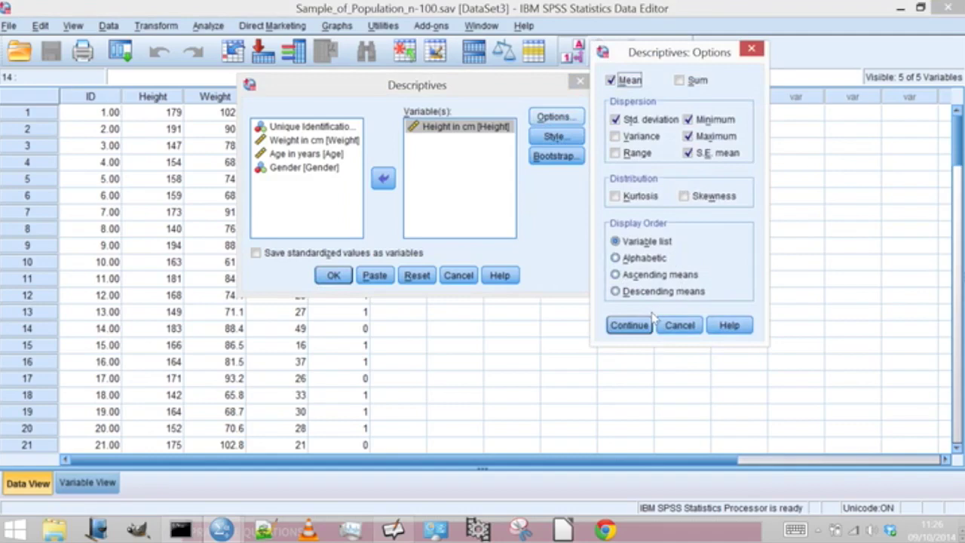
{"action": "left_click", "coordinate": [630, 325]}
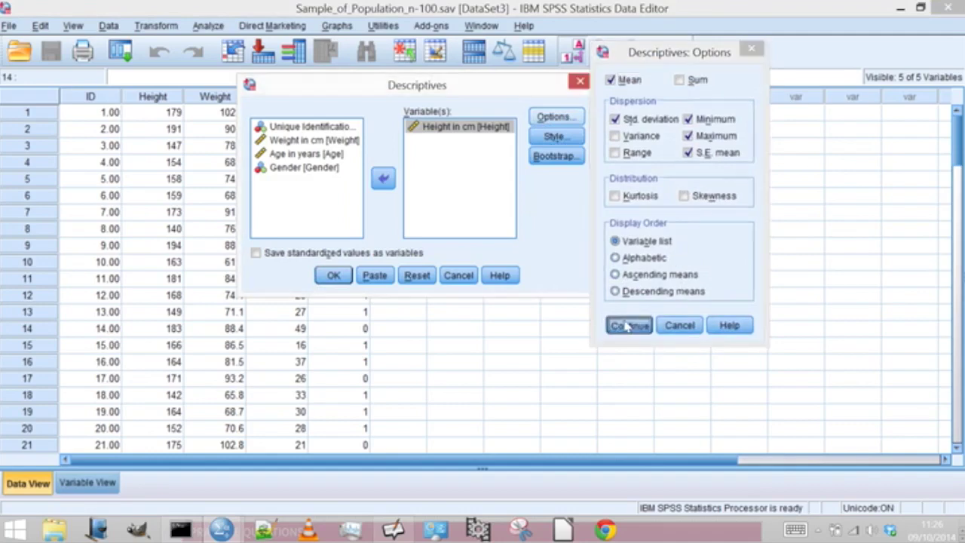
{"action": "left_click", "coordinate": [333, 275]}
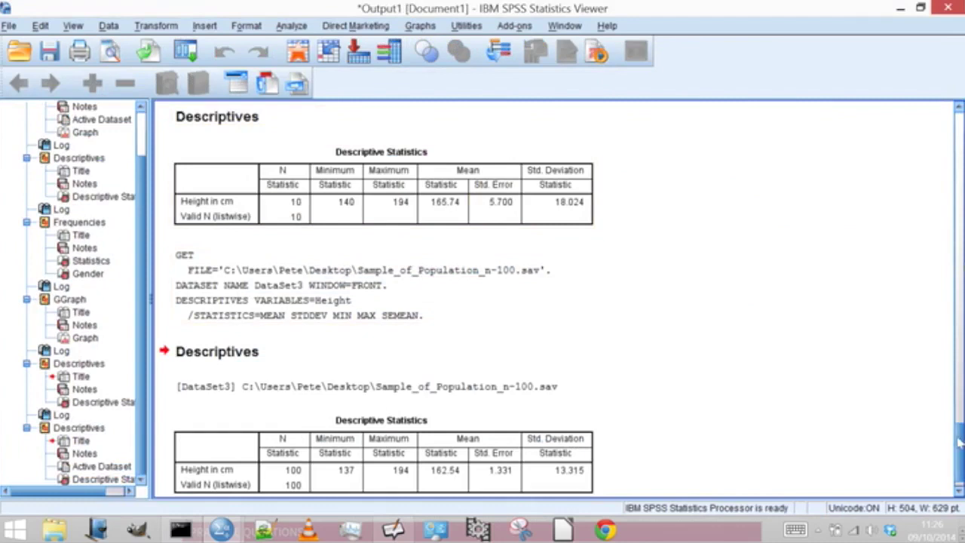
{"action": "left_click", "coordinate": [447, 202]}
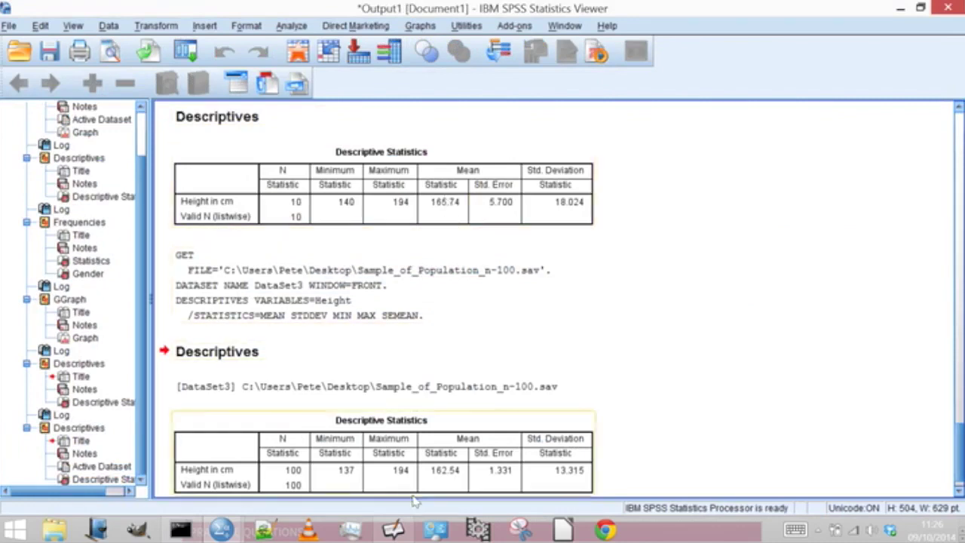
{"action": "left_click", "coordinate": [430, 351]}
{"action": "left_click", "coordinate": [449, 215]}
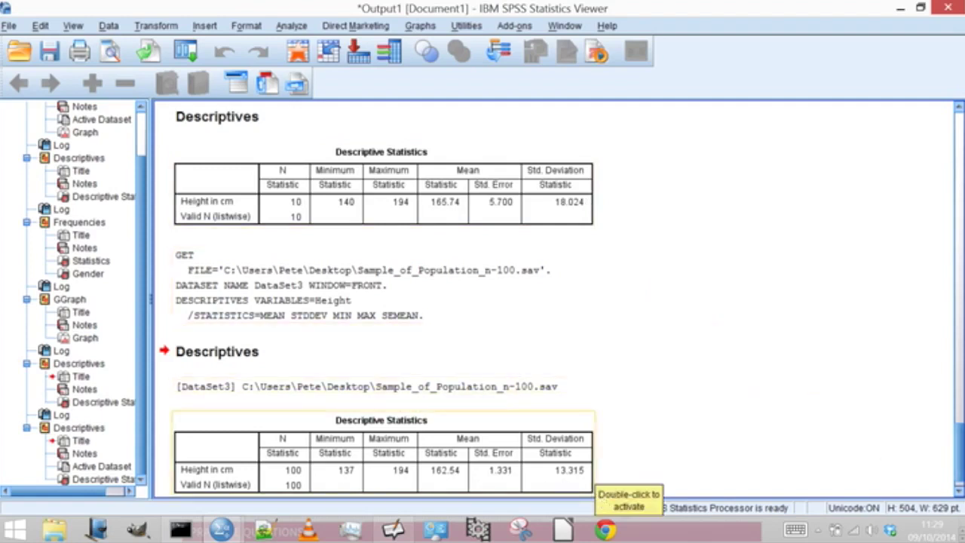
Switch to Open-Sankoré, close the Downloads list and return to the n=100 slide on heights of males from Tatooine
{"action": "mouse_move", "coordinate": [392, 530]}
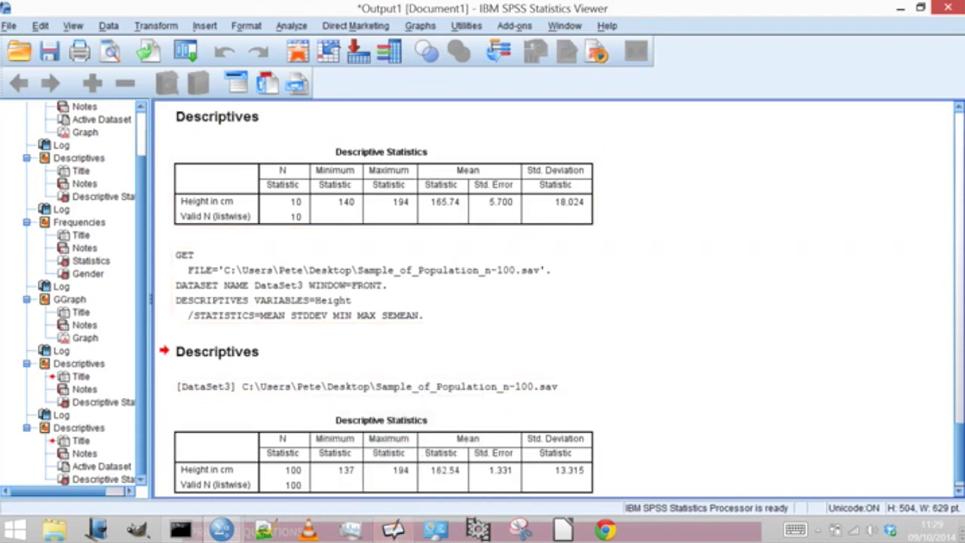
{"action": "left_click", "coordinate": [406, 536]}
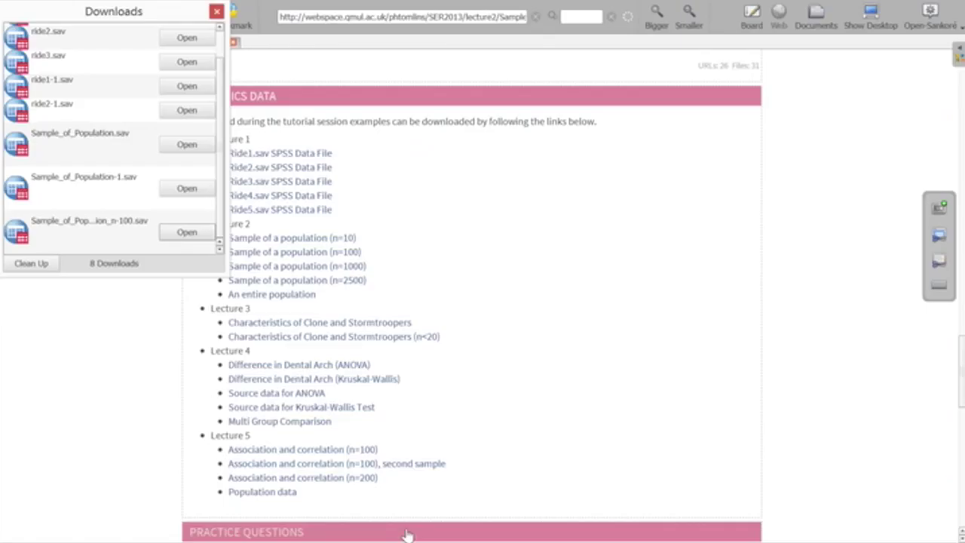
{"action": "left_click", "coordinate": [217, 13]}
{"action": "left_click", "coordinate": [752, 17]}
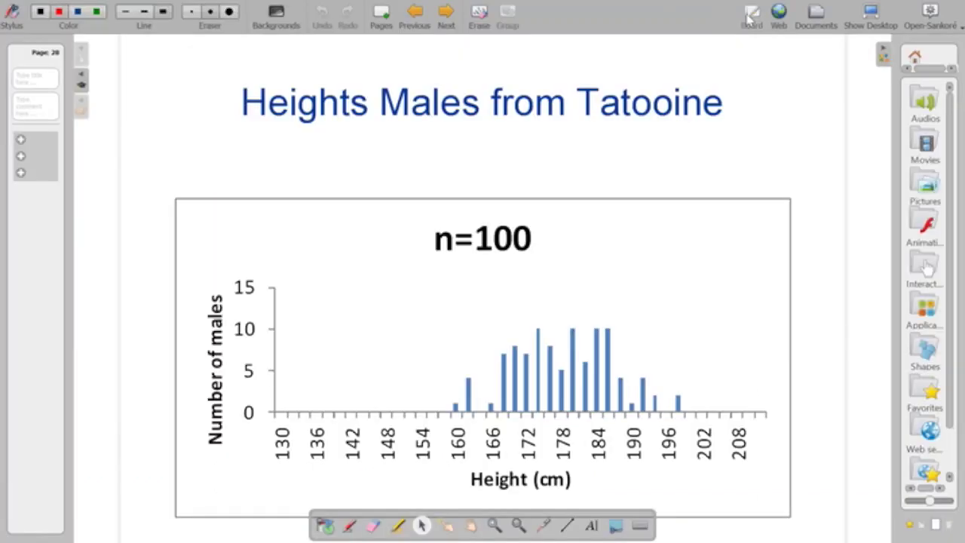
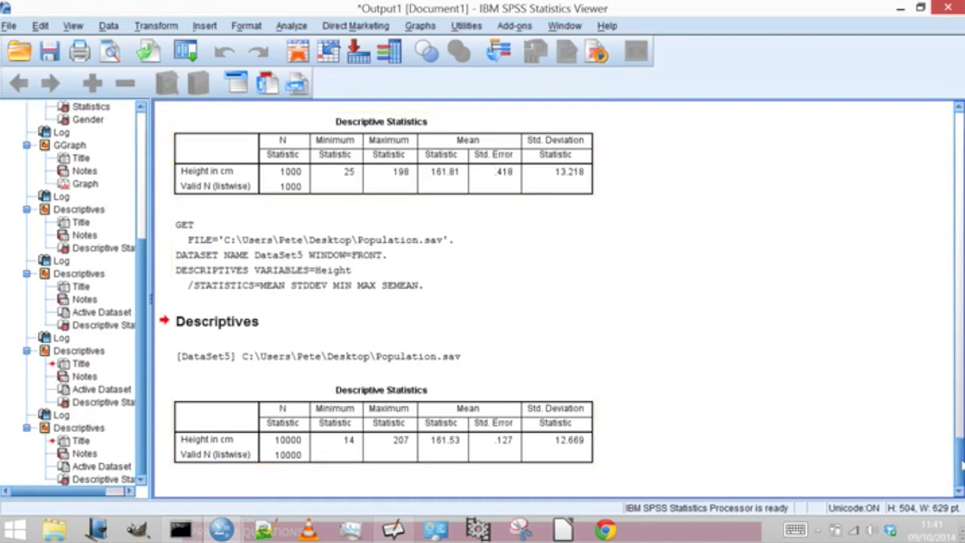
{"action": "mouse_move", "coordinate": [962, 466]}
{"action": "left_mouse_down"}
{"action": "mouse_move", "coordinate": [962, 423]}
{"action": "mouse_move", "coordinate": [955, 479]}
{"action": "left_mouse_up"}
{"action": "left_click_drag", "start_coordinate": [959, 475], "coordinate": [959, 441]}
{"action": "scroll", "coordinate": [755, 317], "scroll_direction": "up", "scroll_amount": 5}
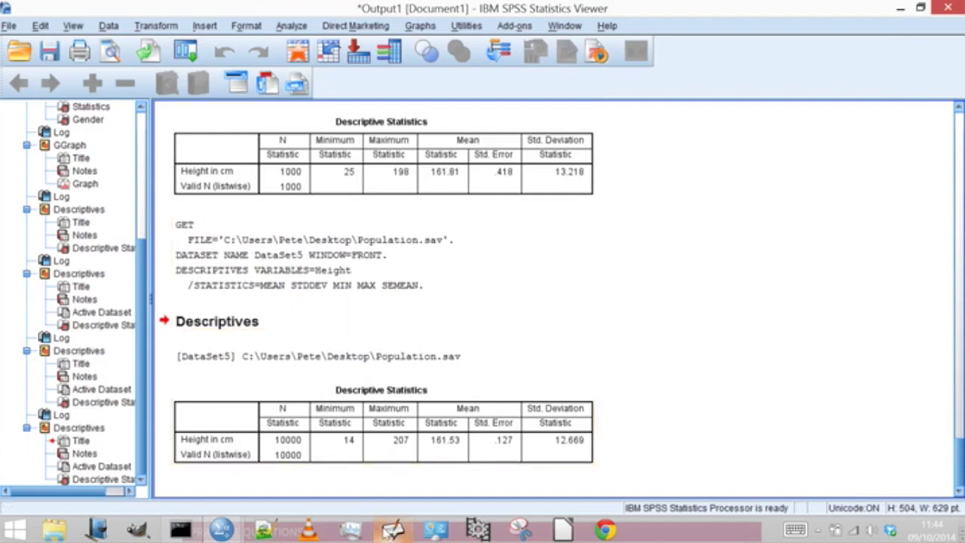
Switch to Open-Sankoré, return to the lecture board at the 95% Confidence Intervals slide and close the Downloads list
{"action": "mouse_move", "coordinate": [391, 531]}
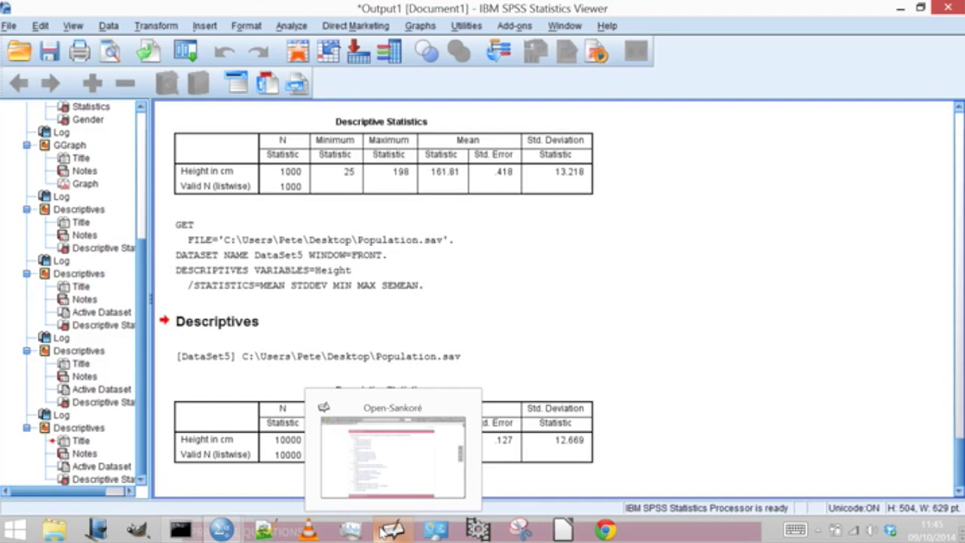
{"action": "left_click", "coordinate": [390, 532]}
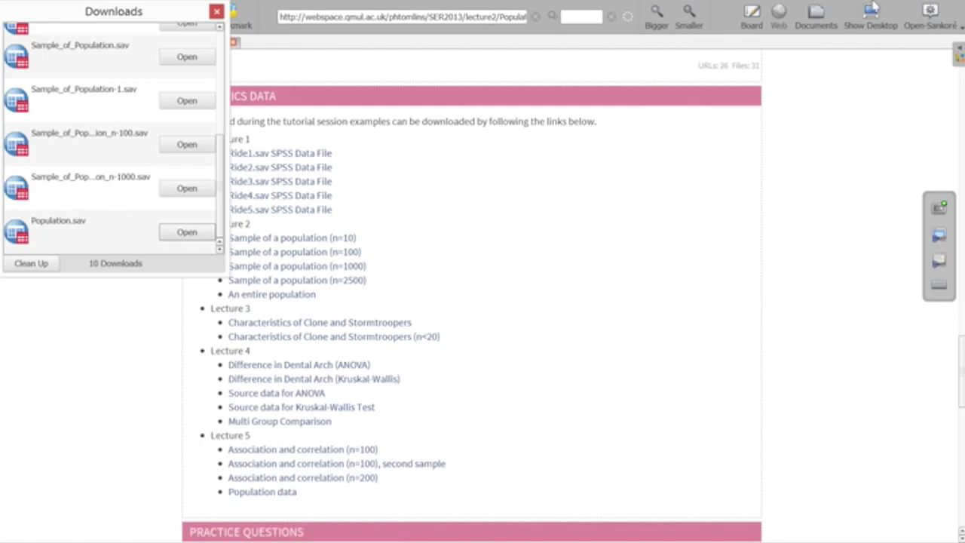
{"action": "left_click", "coordinate": [752, 17]}
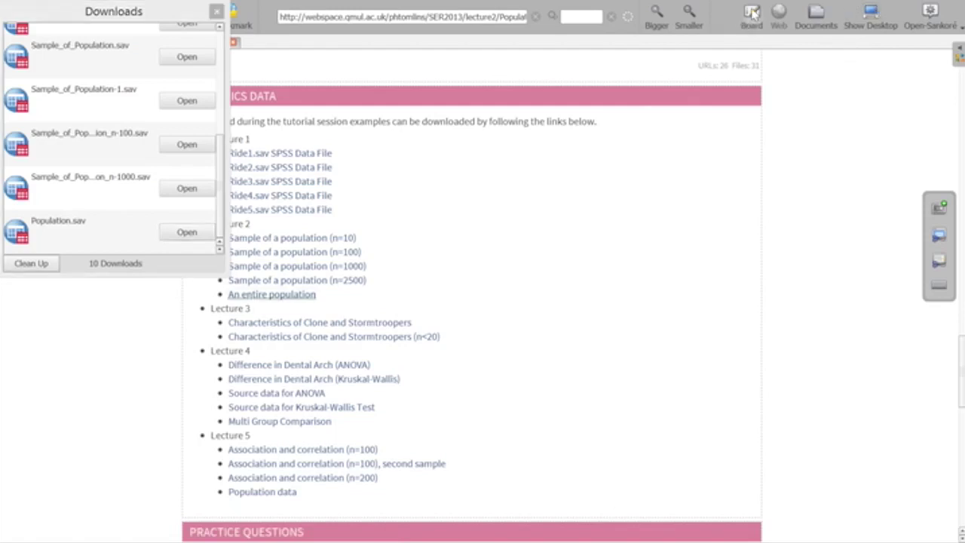
{"action": "left_click", "coordinate": [217, 12]}
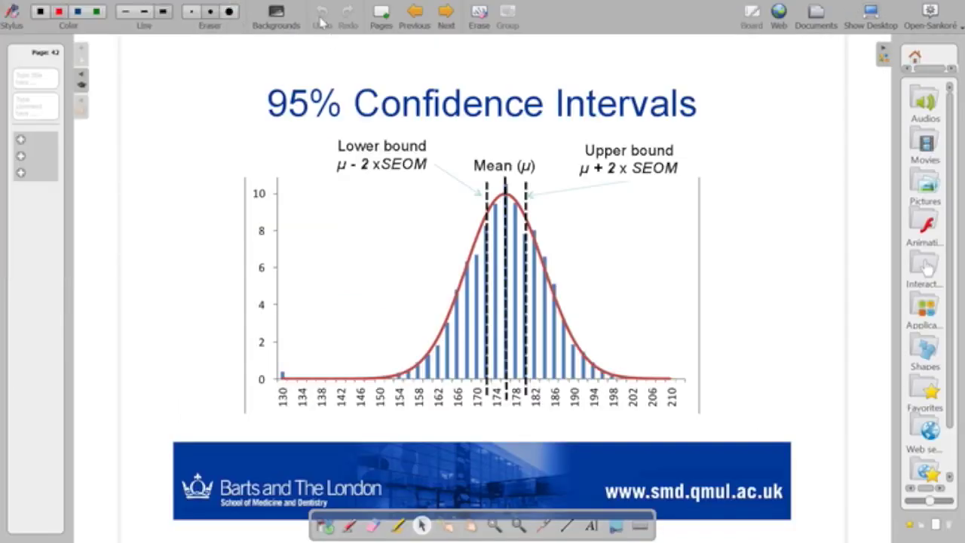
Advance the lecture to the P-Values slide
{"action": "left_click", "coordinate": [447, 16]}
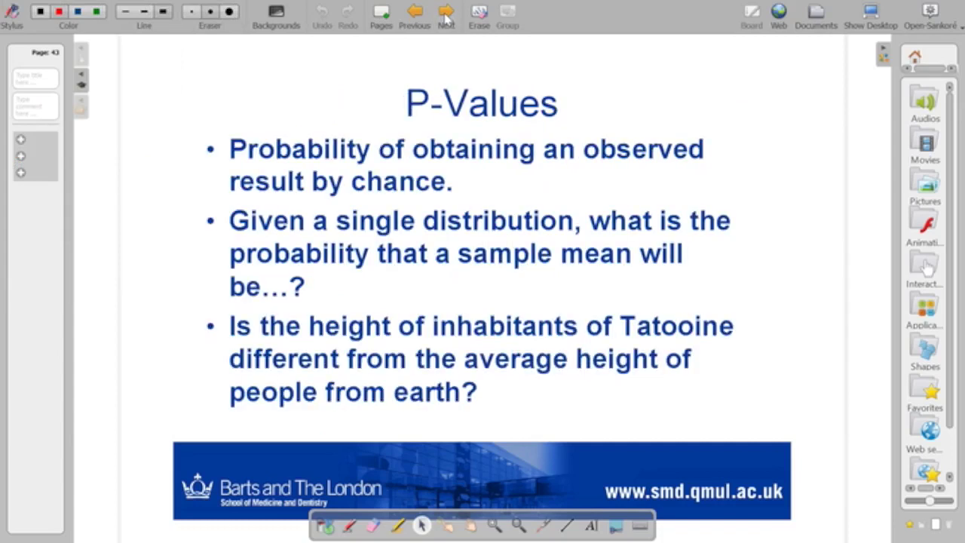
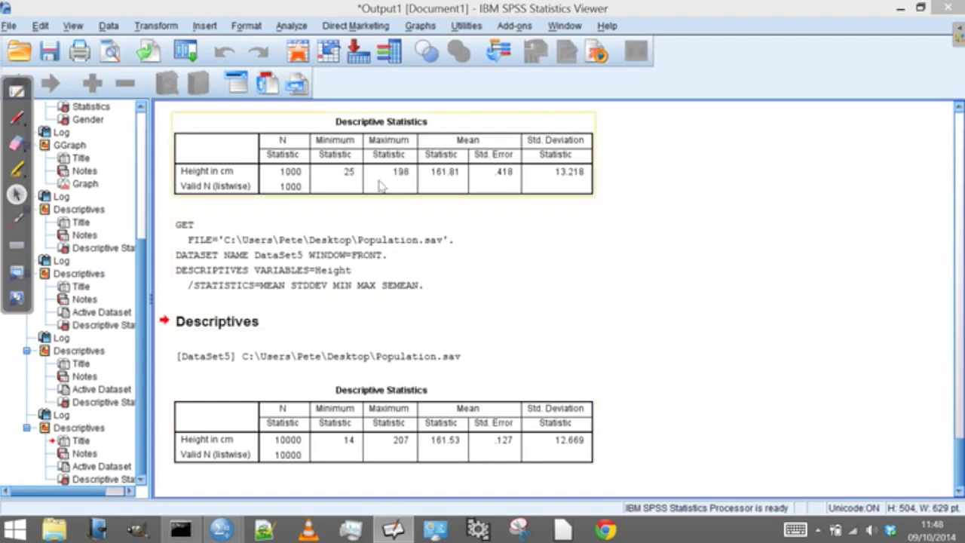
Switch to the Sample_of_Population_n-1000.sav dataset and generate a simple histogram with Height in cm on the x-axis
{"action": "left_click", "coordinate": [565, 26]}
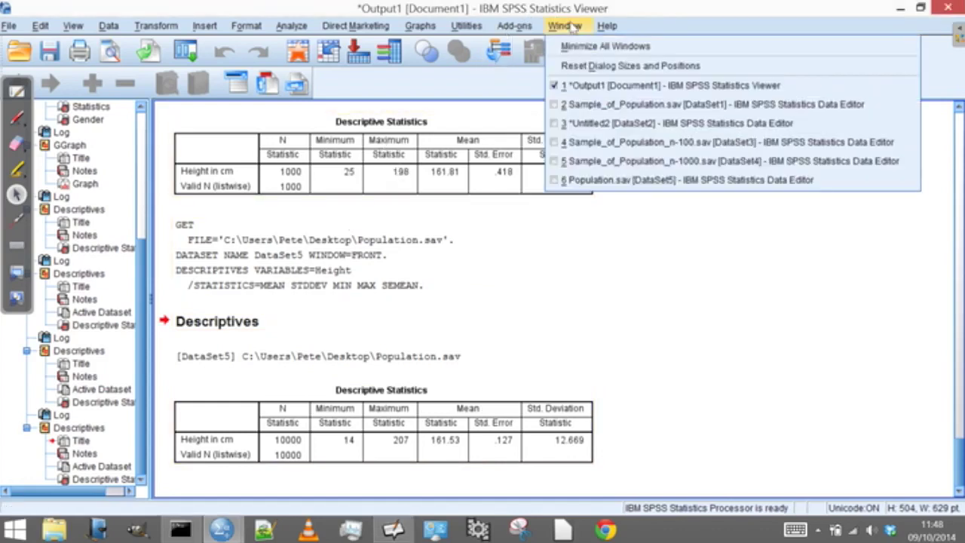
{"action": "left_click", "coordinate": [592, 163]}
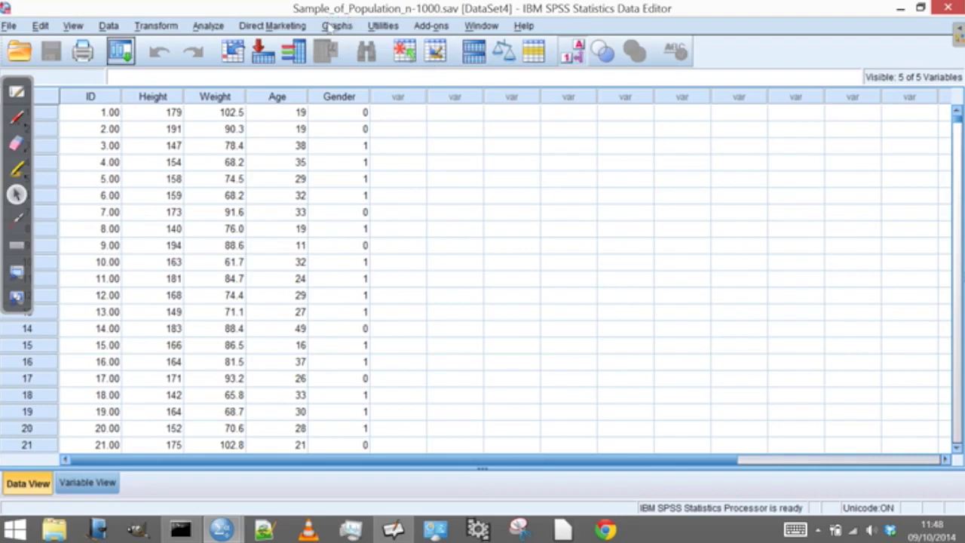
{"action": "left_click", "coordinate": [334, 27]}
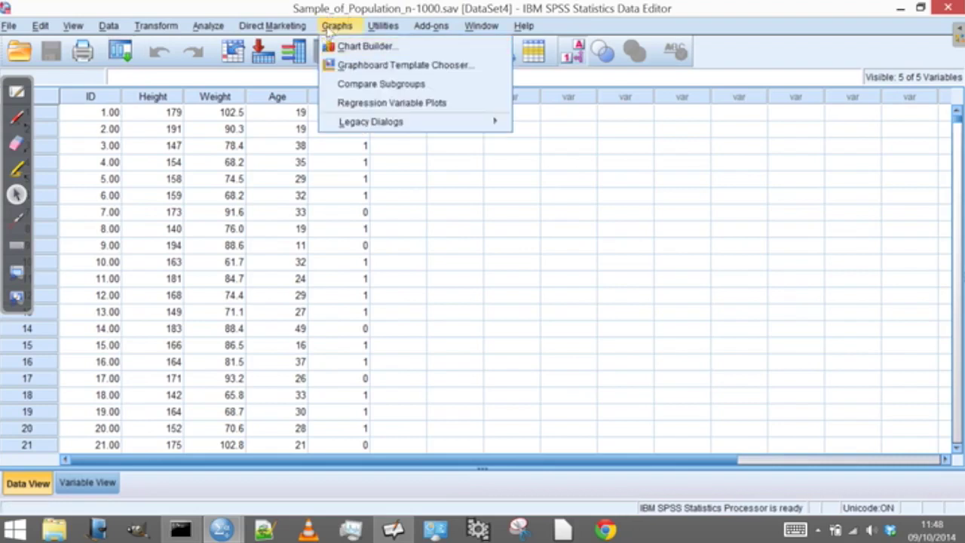
{"action": "left_click", "coordinate": [350, 50]}
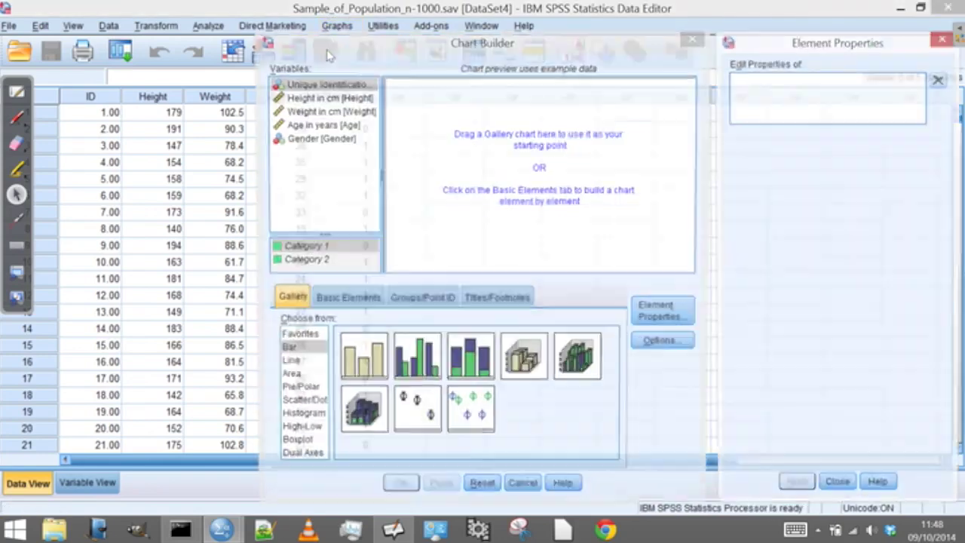
{"action": "left_click", "coordinate": [288, 419]}
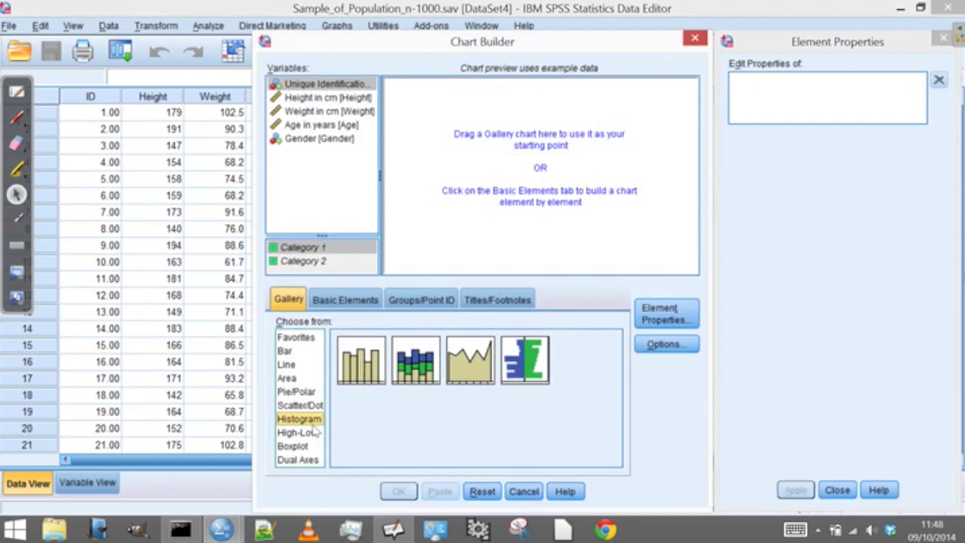
{"action": "left_click_drag", "start_coordinate": [359, 377], "coordinate": [539, 148]}
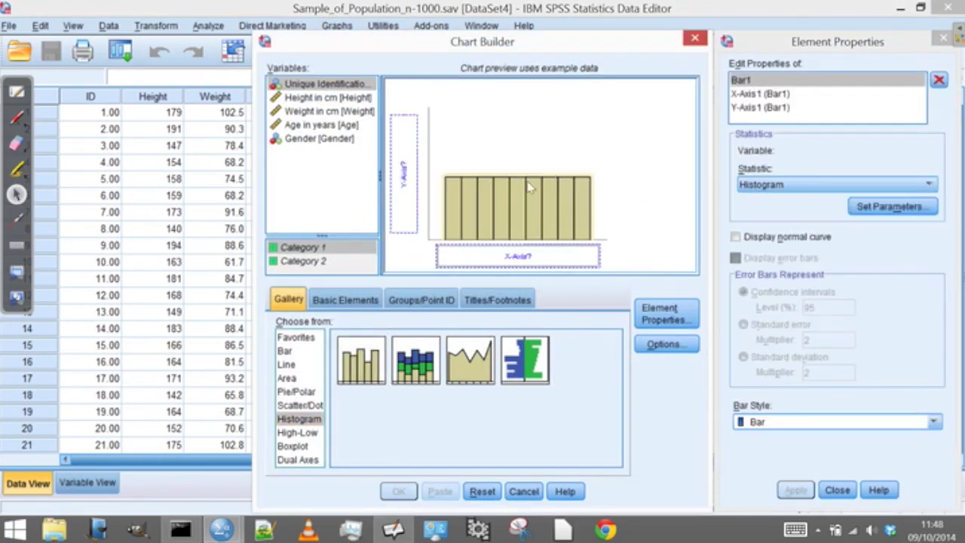
{"action": "left_click_drag", "start_coordinate": [314, 99], "coordinate": [485, 257]}
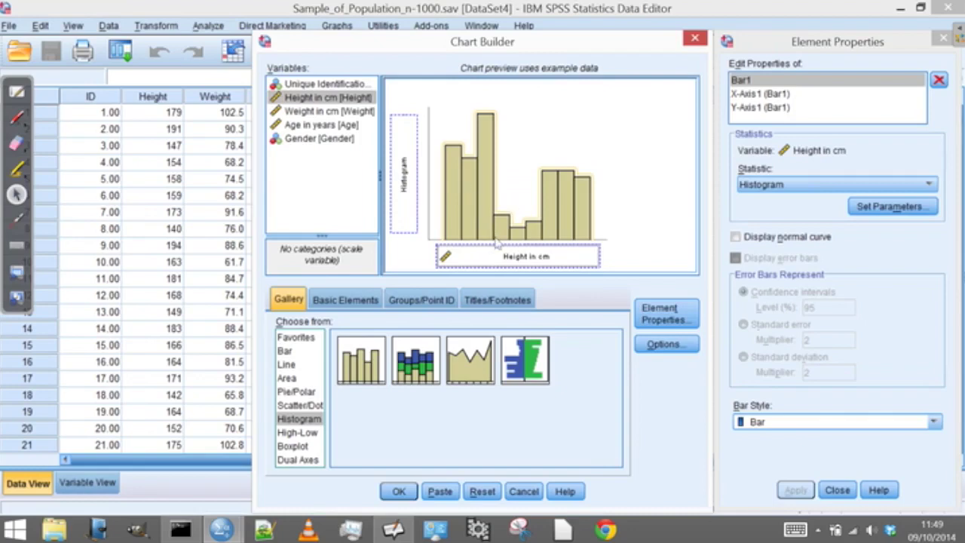
{"action": "left_click", "coordinate": [397, 493]}
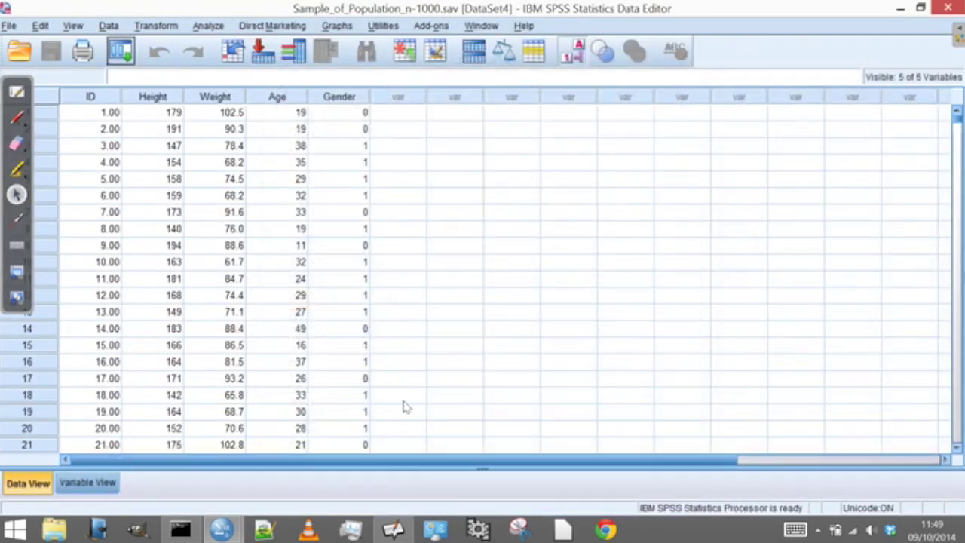
Return to the Output1 viewer and examine the height histogram for the n-1000 sample
{"action": "left_click", "coordinate": [482, 25]}
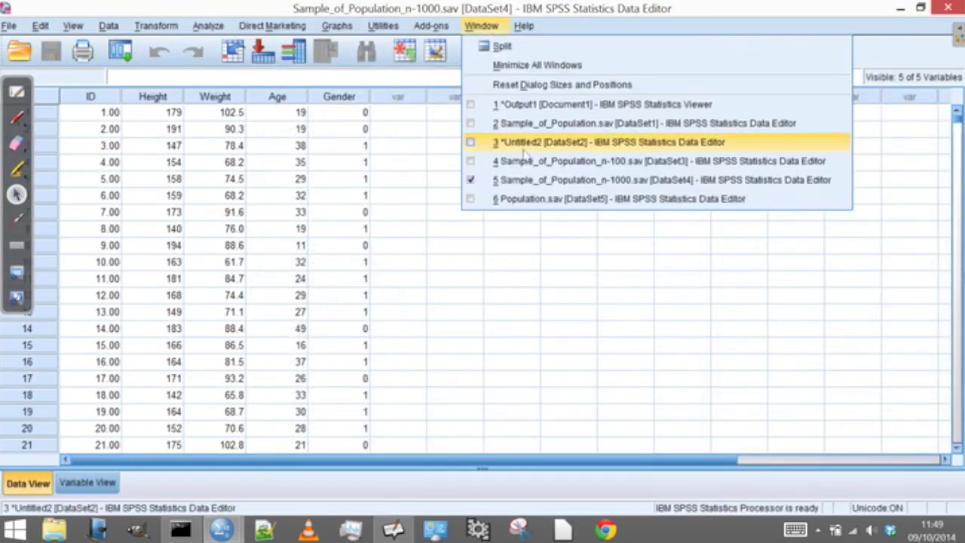
{"action": "left_click", "coordinate": [516, 104]}
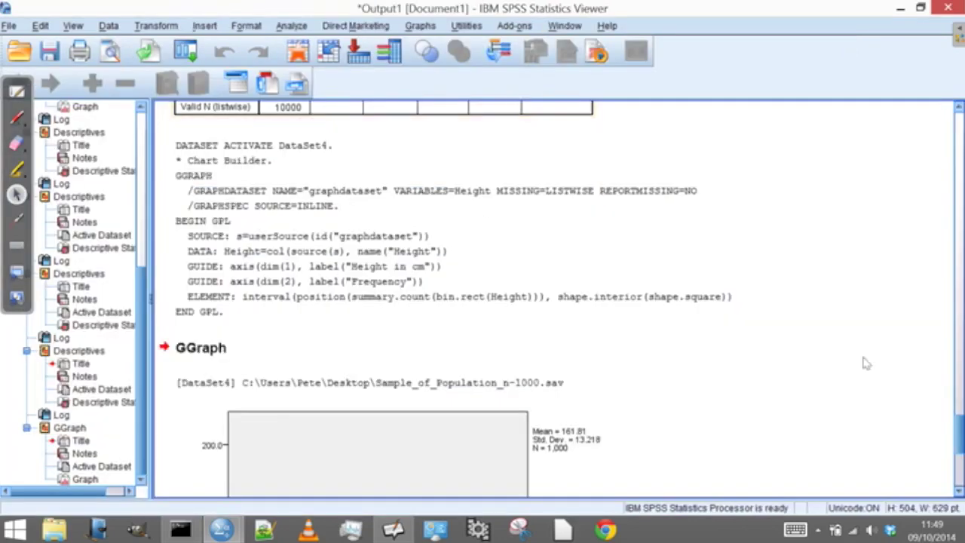
{"action": "scroll", "coordinate": [949, 472], "scroll_direction": "down", "scroll_amount": 5}
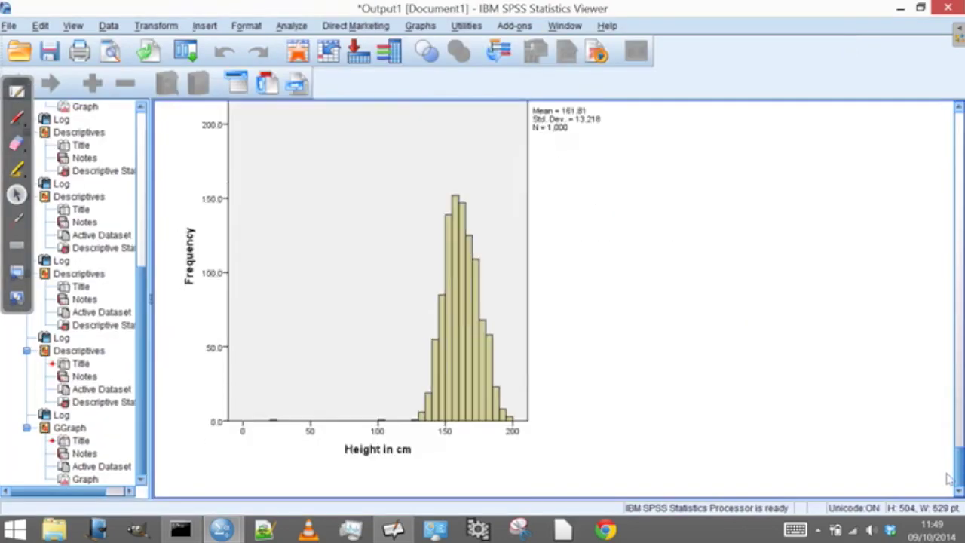
{"action": "scroll", "coordinate": [949, 472], "scroll_direction": "up", "scroll_amount": 1}
{"action": "scroll", "coordinate": [948, 473], "scroll_direction": "down", "scroll_amount": 1}
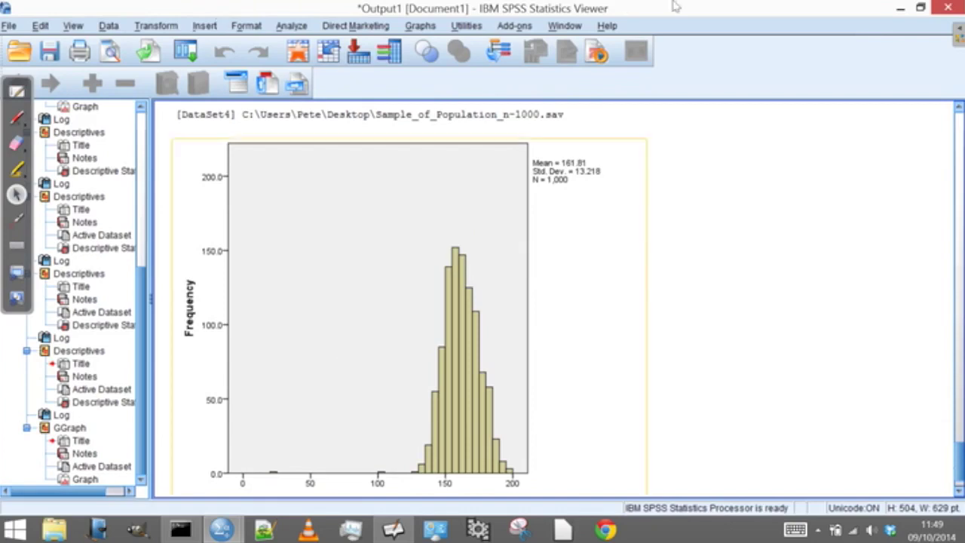
{"action": "left_click", "coordinate": [411, 27]}
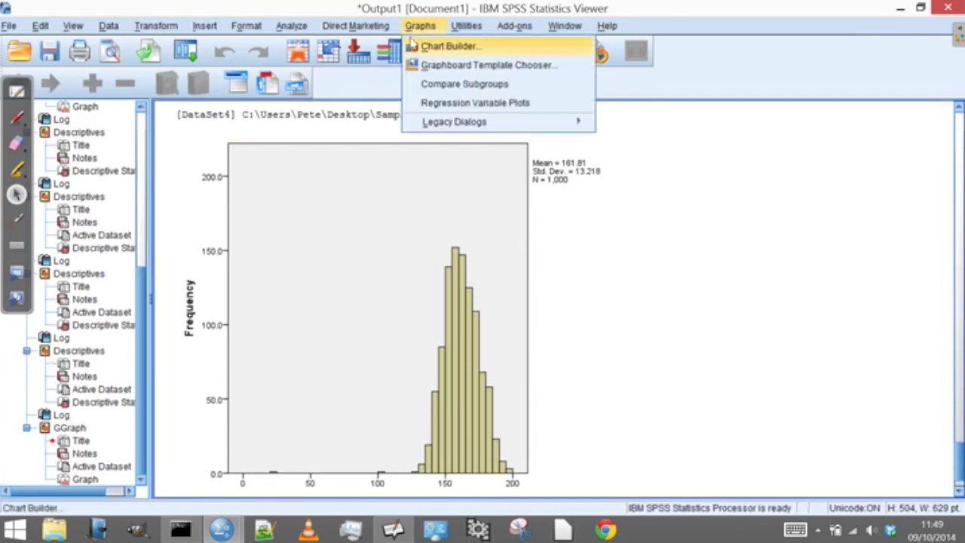
{"action": "left_click", "coordinate": [415, 50]}
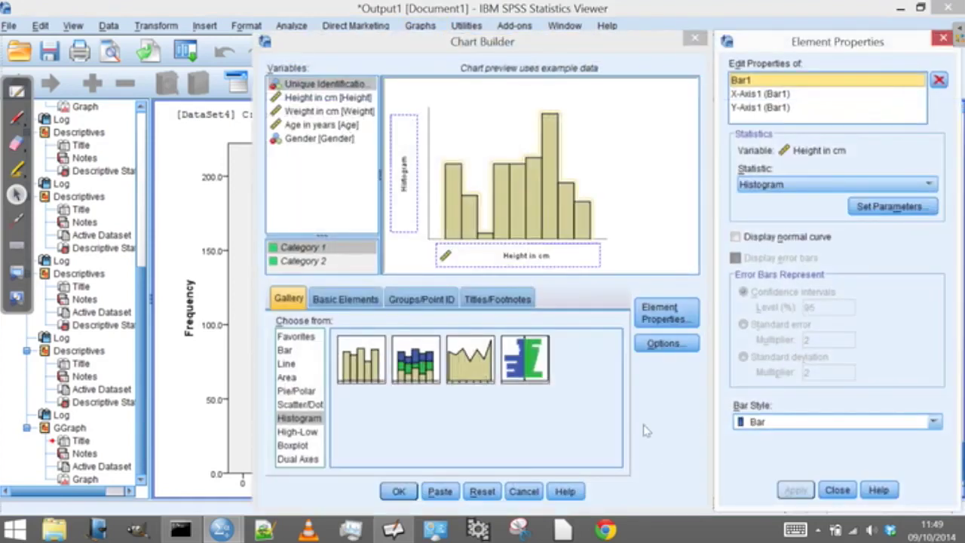
{"action": "left_click", "coordinate": [524, 491]}
Set up another simple histogram in Chart Builder with Height in cm on the x-axis
{"action": "left_click", "coordinate": [420, 27]}
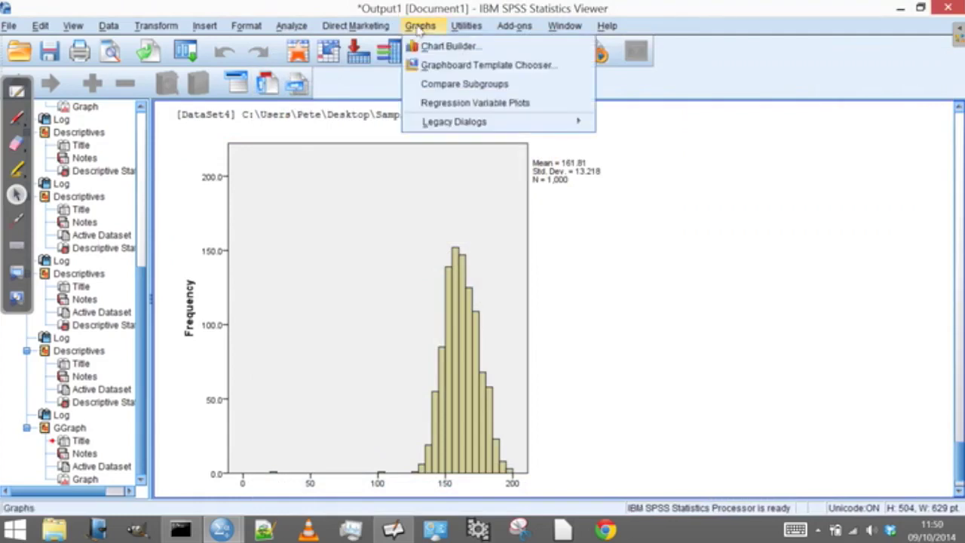
{"action": "left_click", "coordinate": [442, 47]}
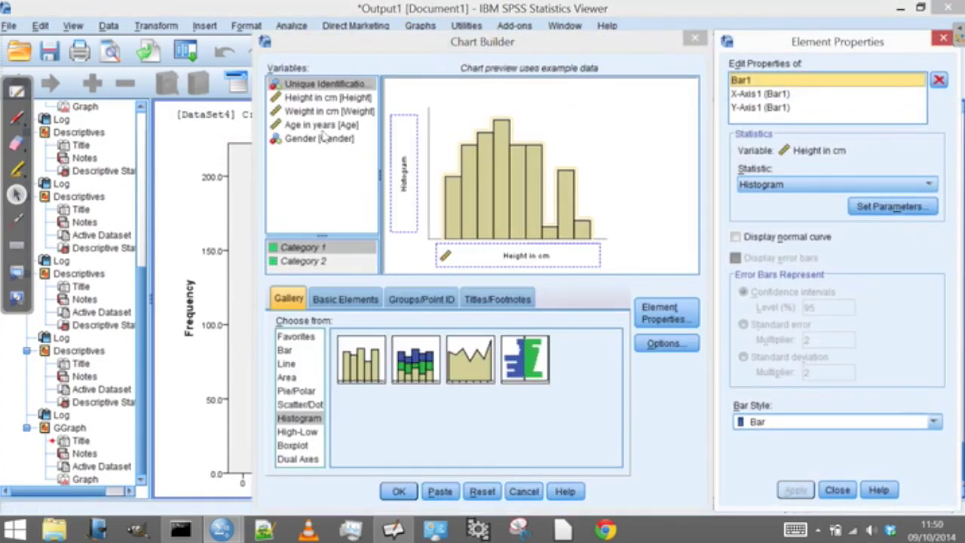
{"action": "left_click", "coordinate": [287, 419]}
{"action": "left_click_drag", "start_coordinate": [377, 367], "coordinate": [506, 244]}
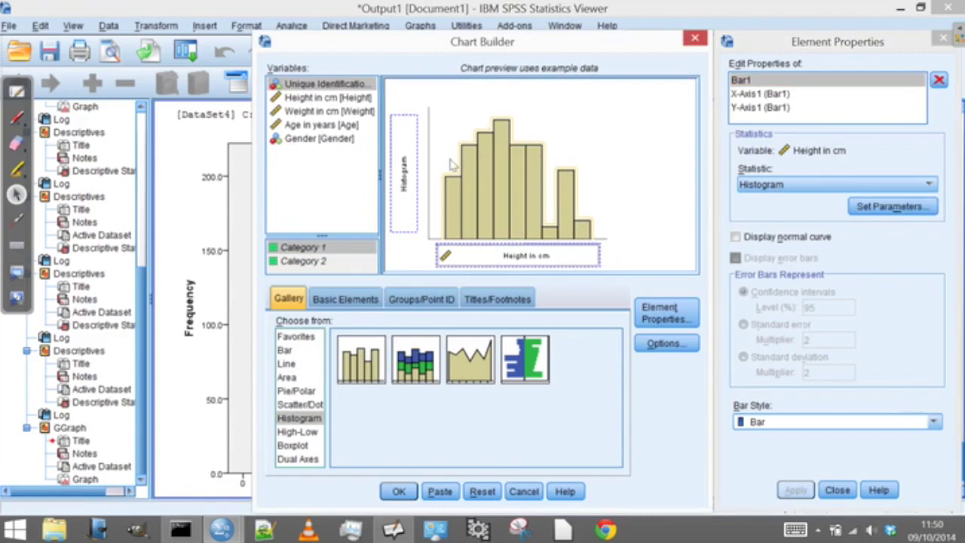
{"action": "left_click", "coordinate": [302, 100]}
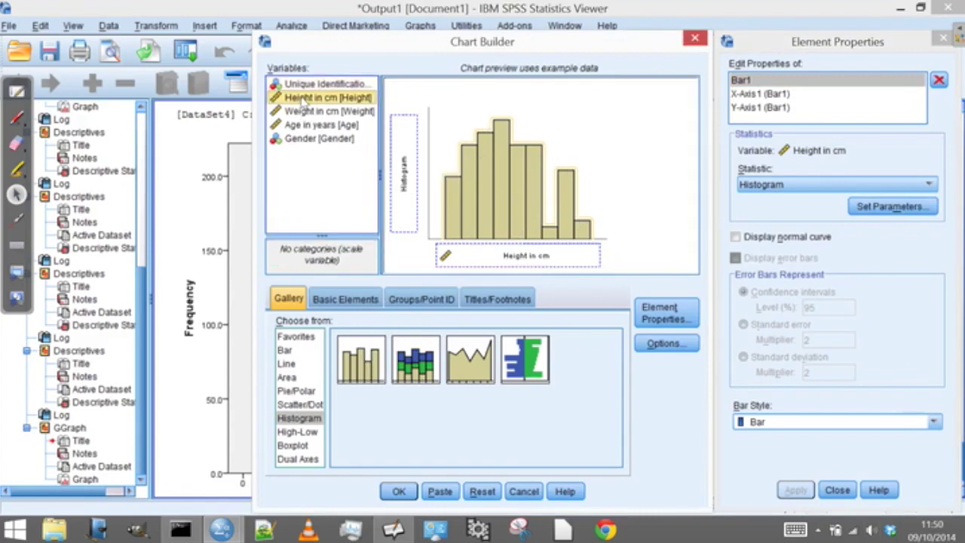
{"action": "left_click_drag", "start_coordinate": [302, 100], "coordinate": [493, 254]}
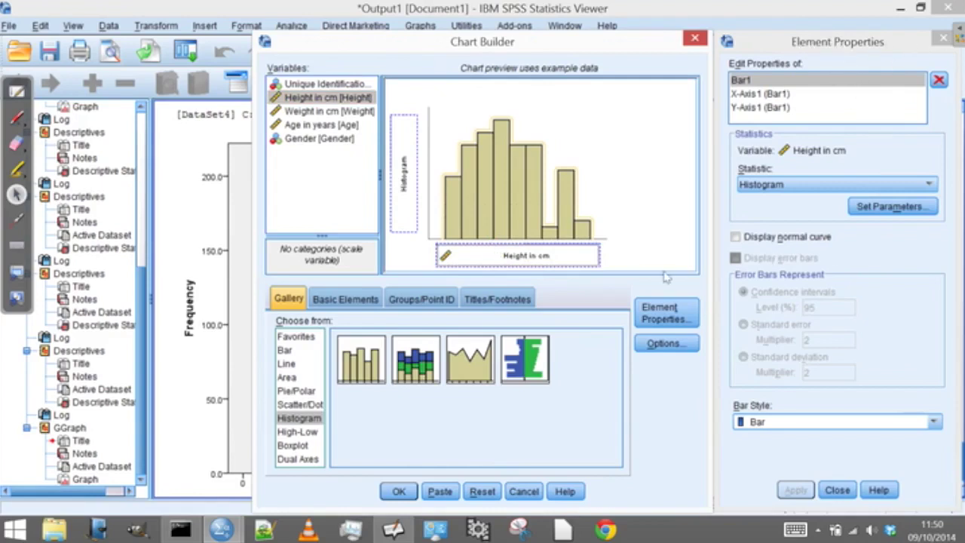
Enable the normal curve display in the histogram bars' element properties
{"action": "left_click", "coordinate": [660, 315]}
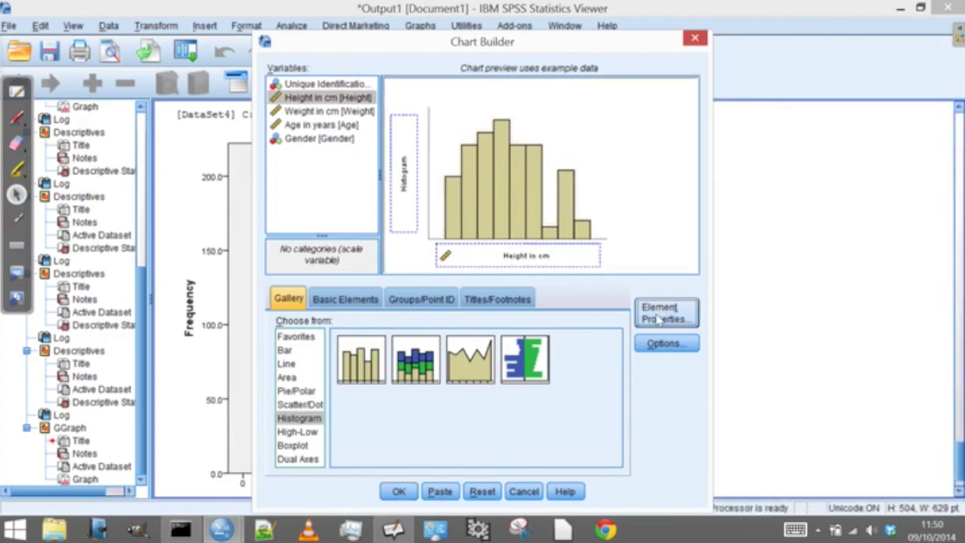
{"action": "left_click", "coordinate": [659, 319]}
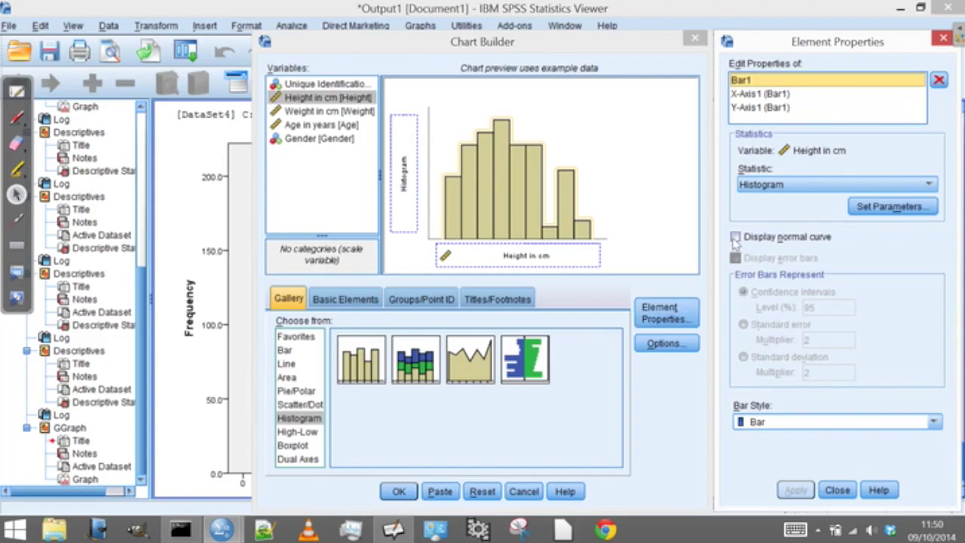
{"action": "left_click", "coordinate": [735, 238]}
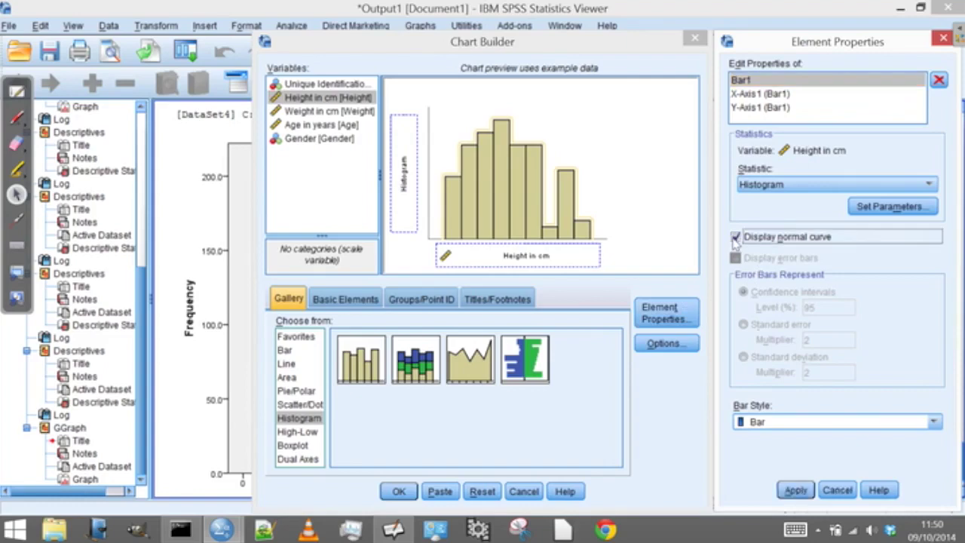